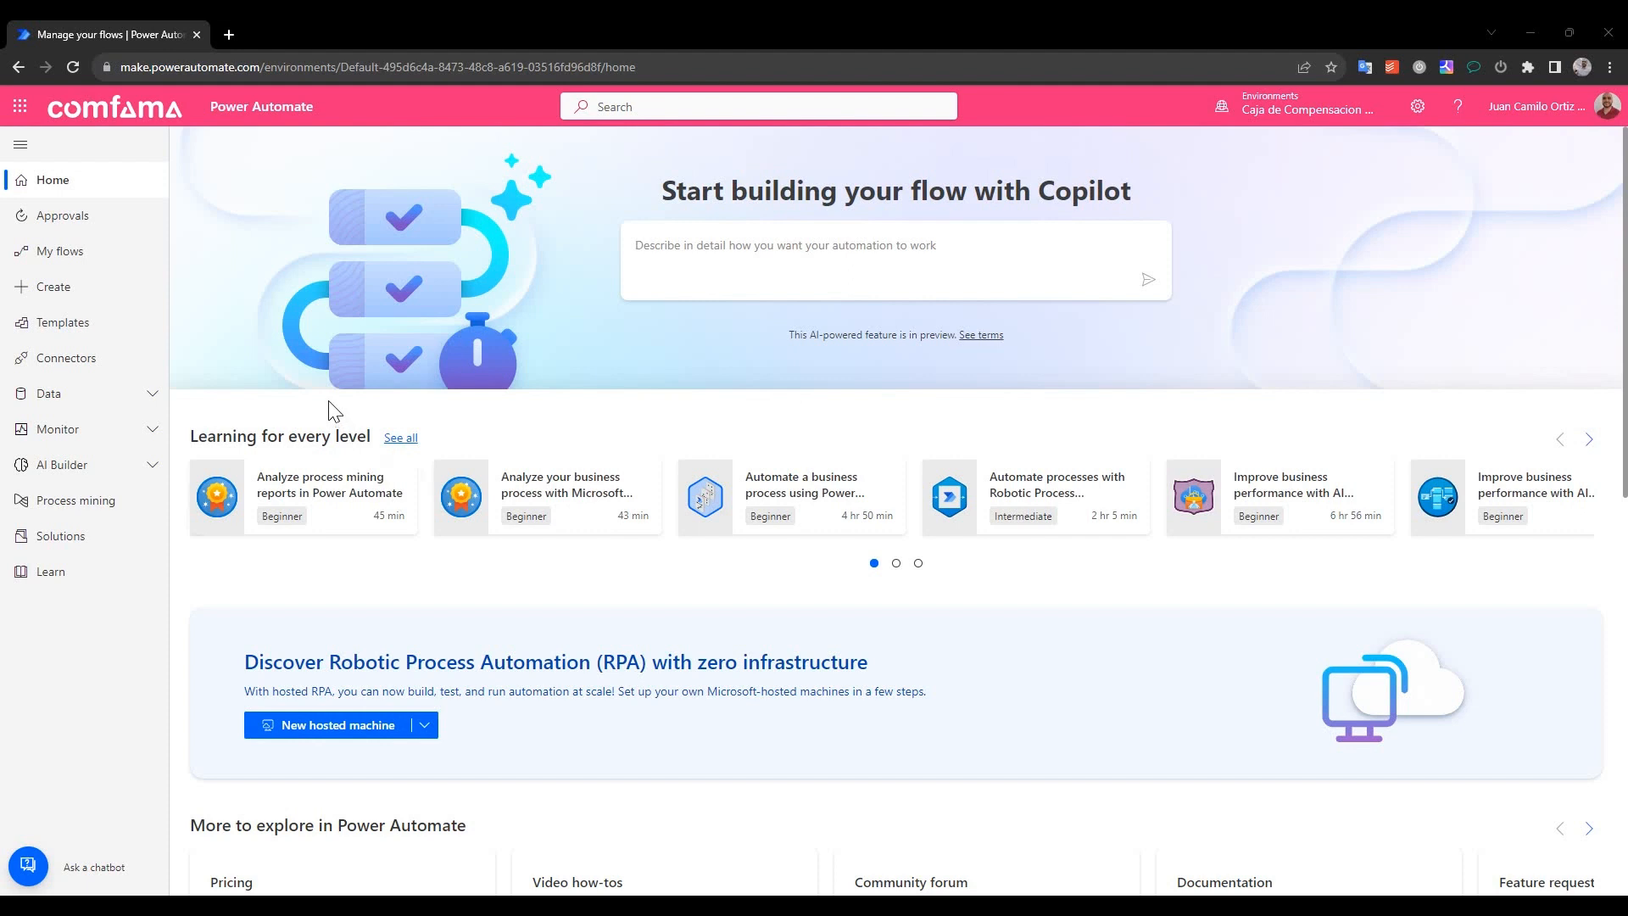
Create an instant cloud flow named "Prueba Condiciones" that is triggered manually
click(113, 293)
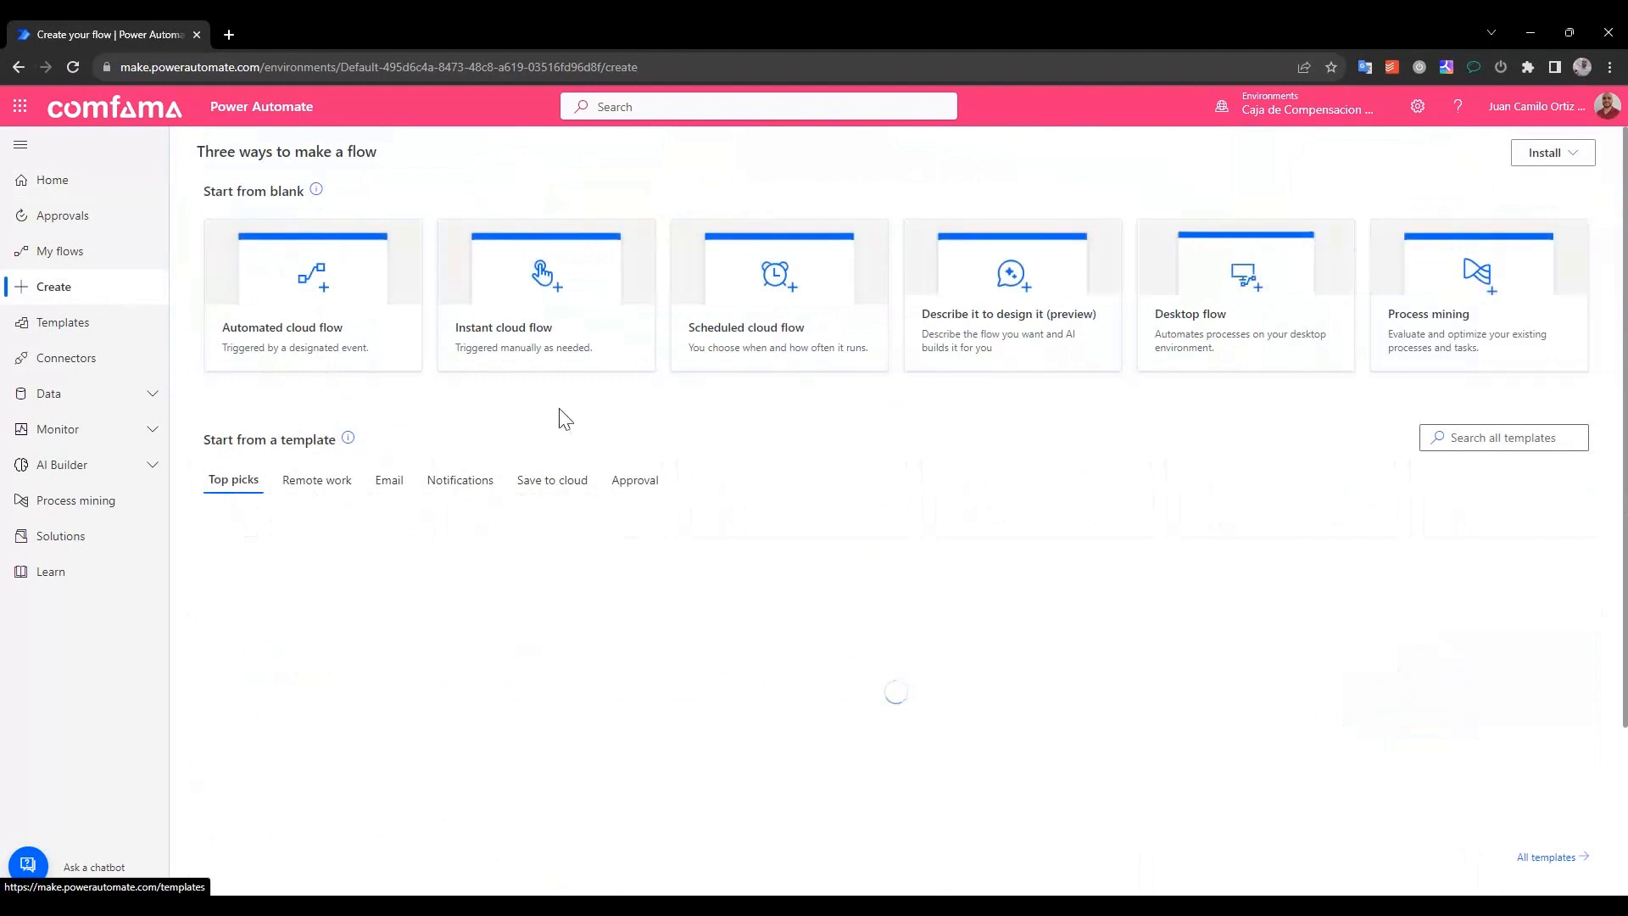
click(602, 338)
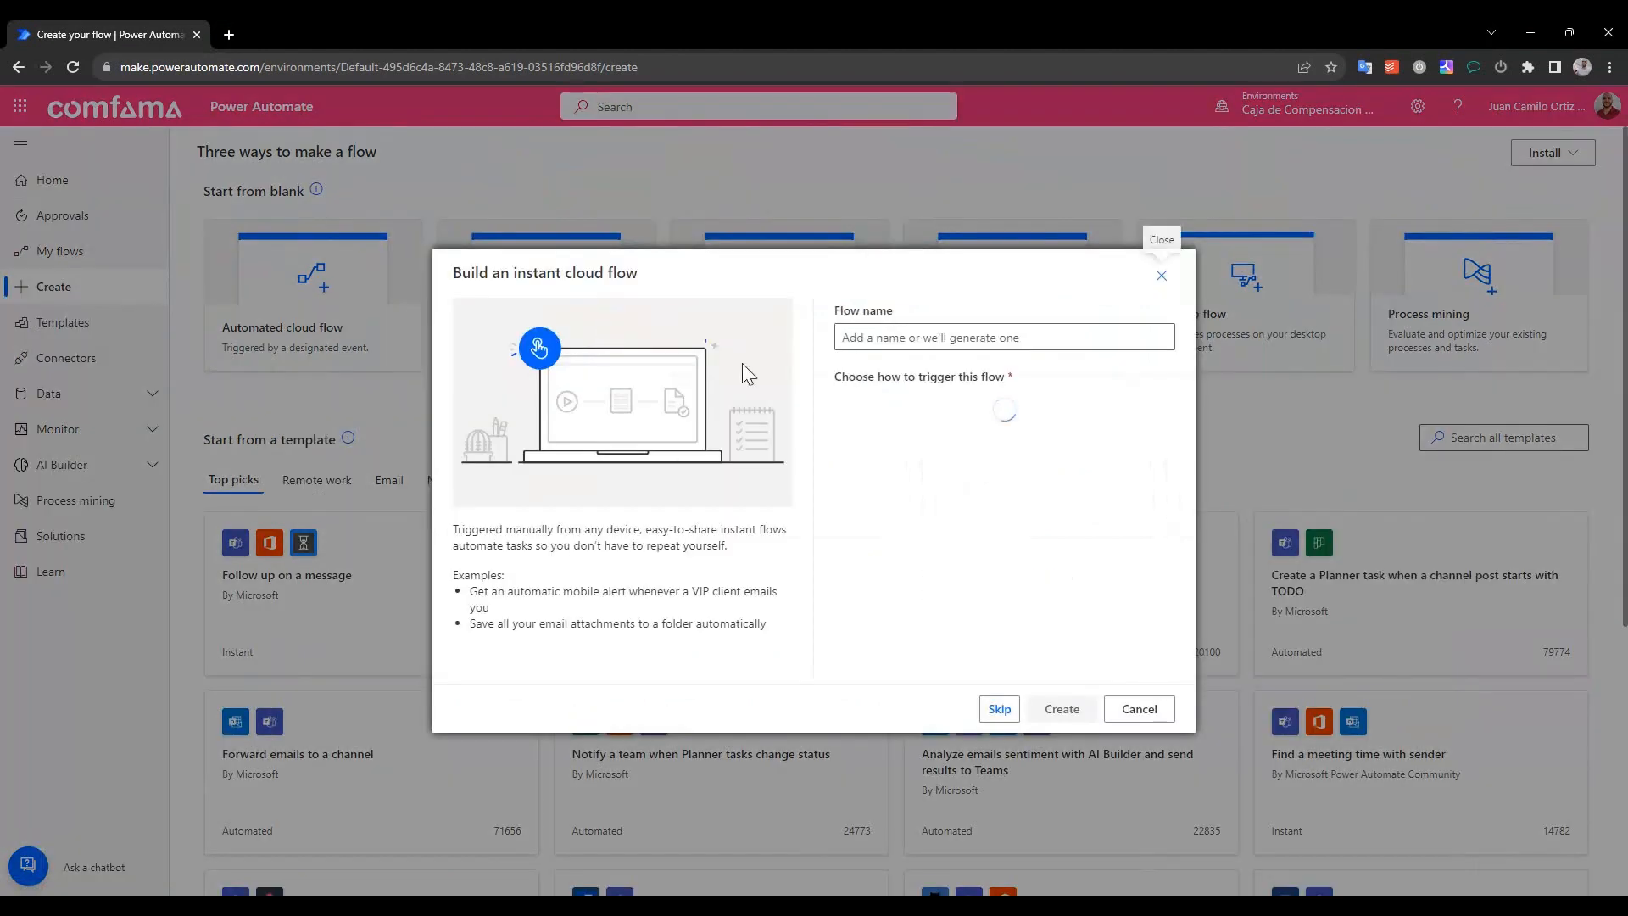
click(873, 338)
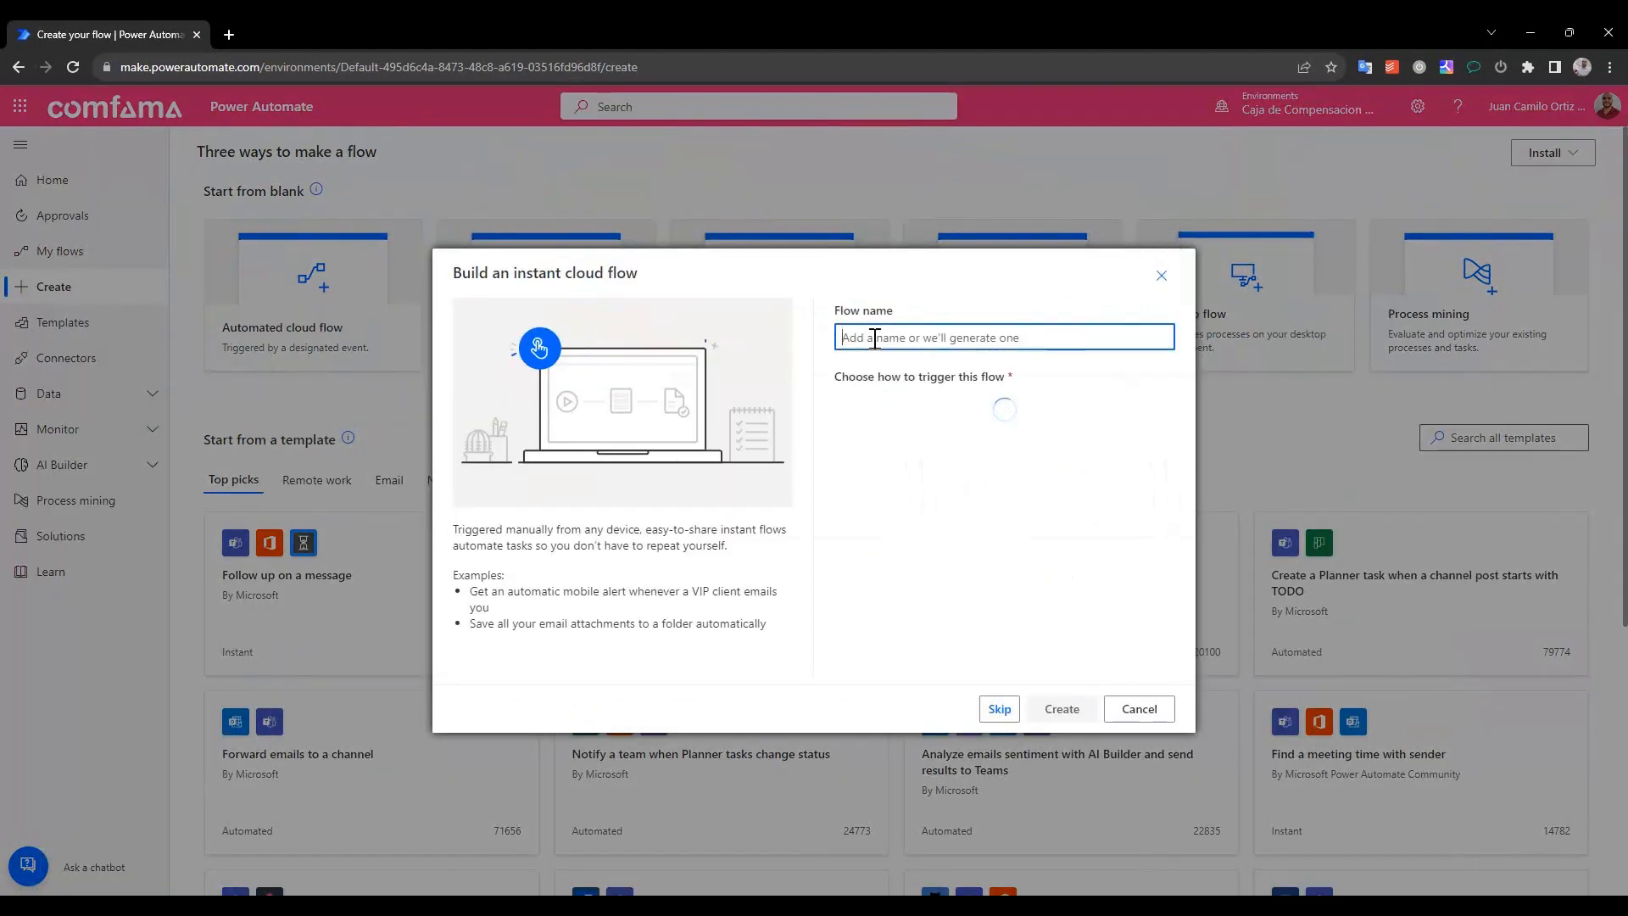
text(Prueb)
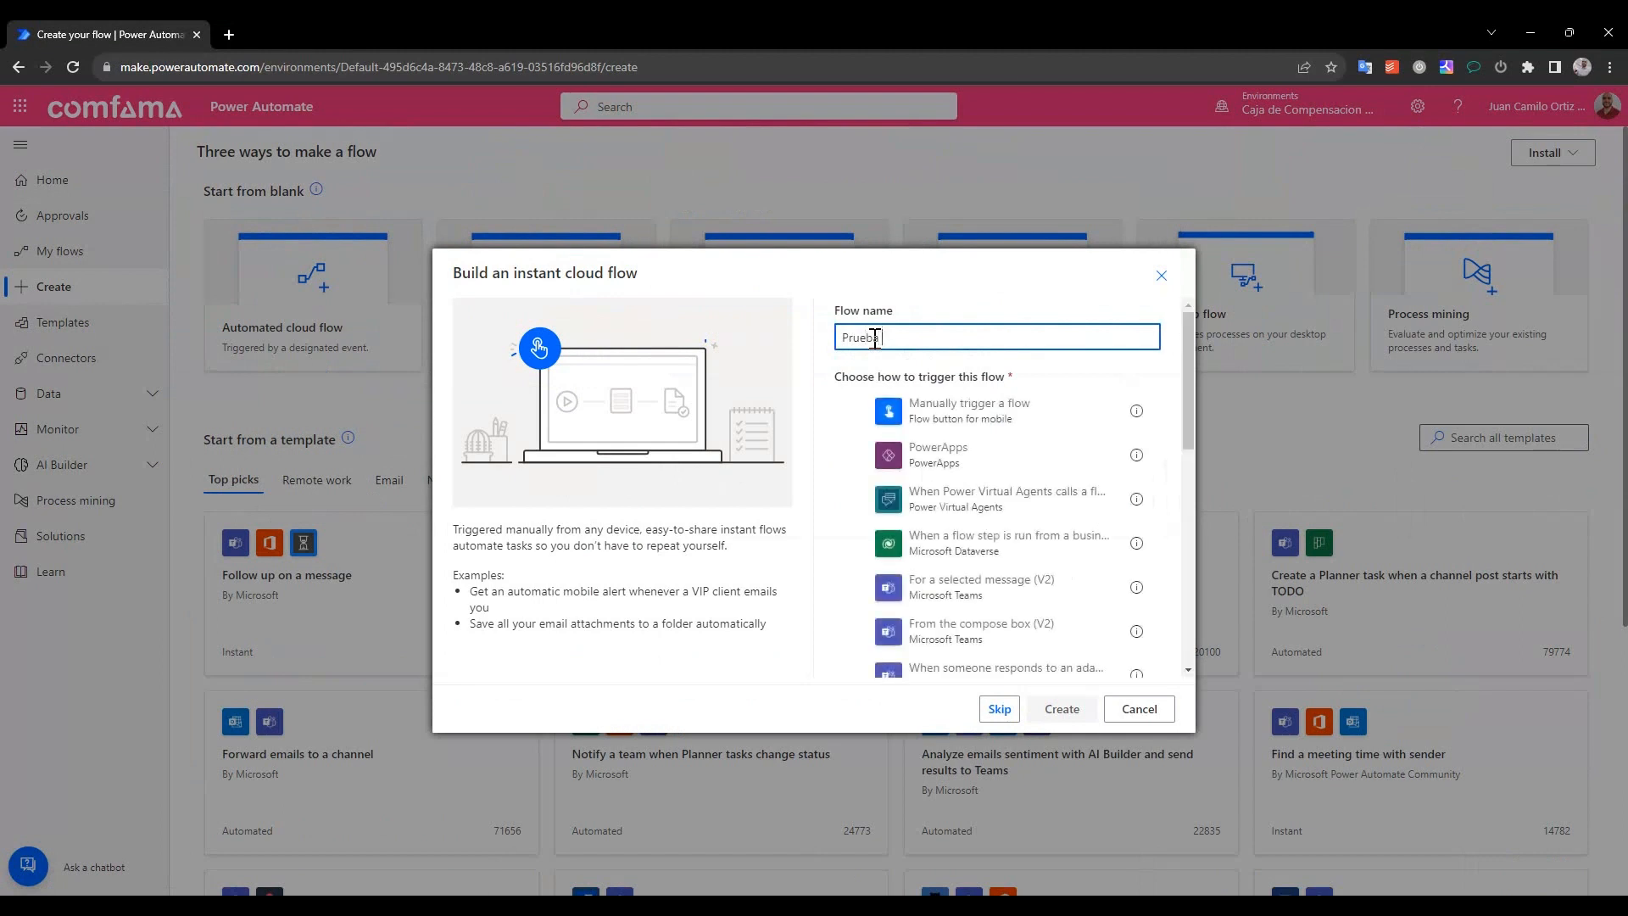
text(a Condiciones)
click(994, 424)
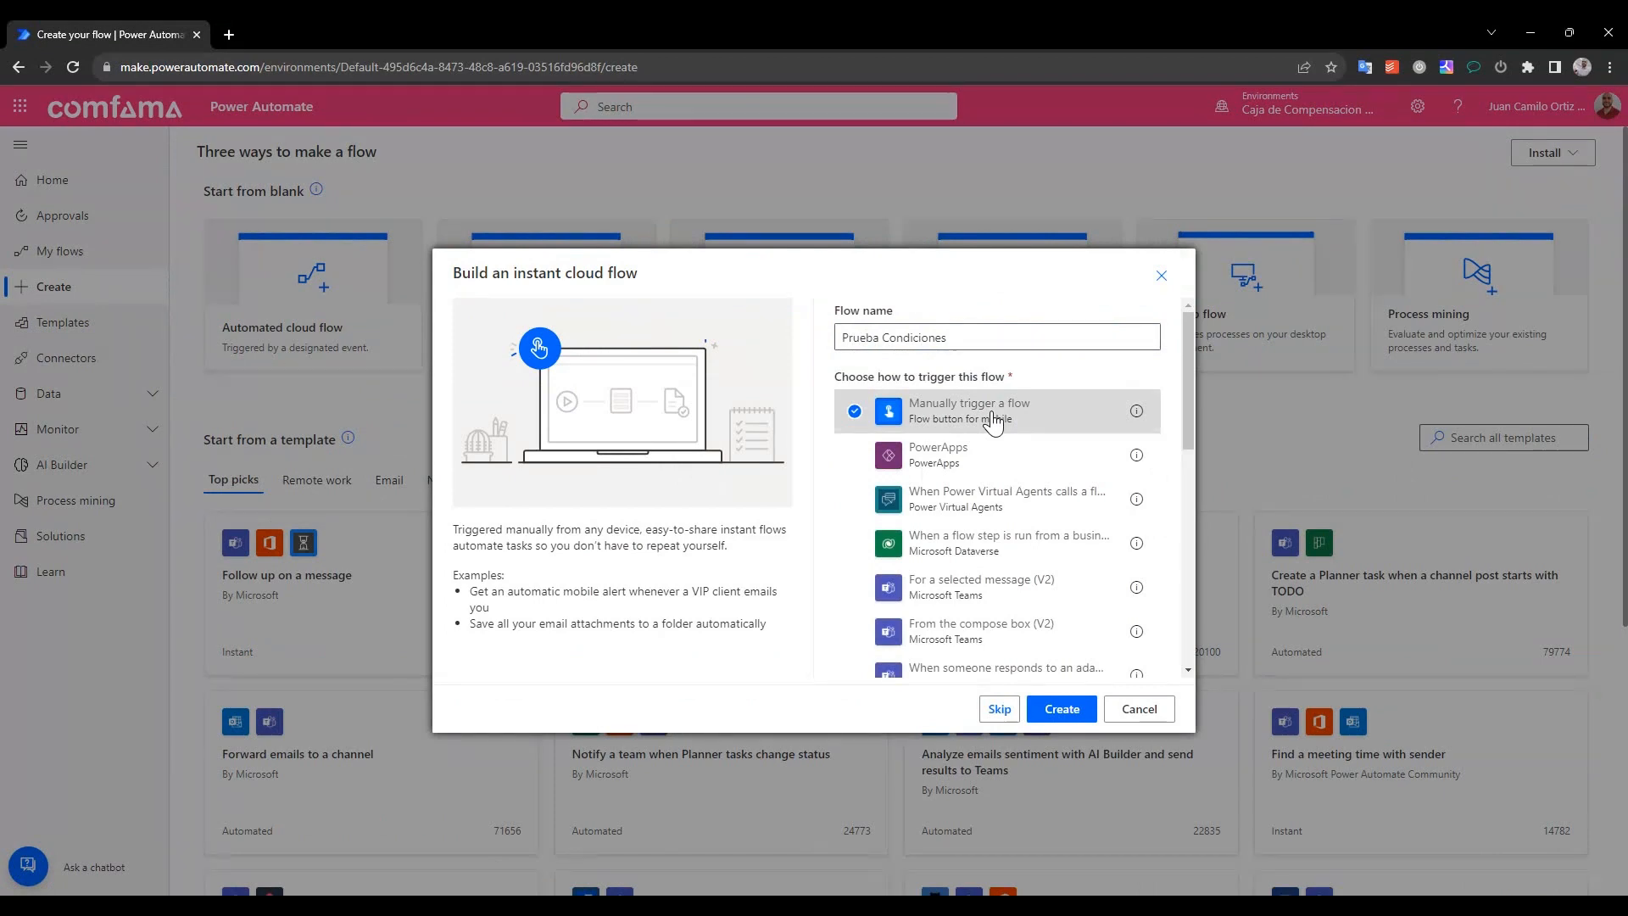
click(1065, 713)
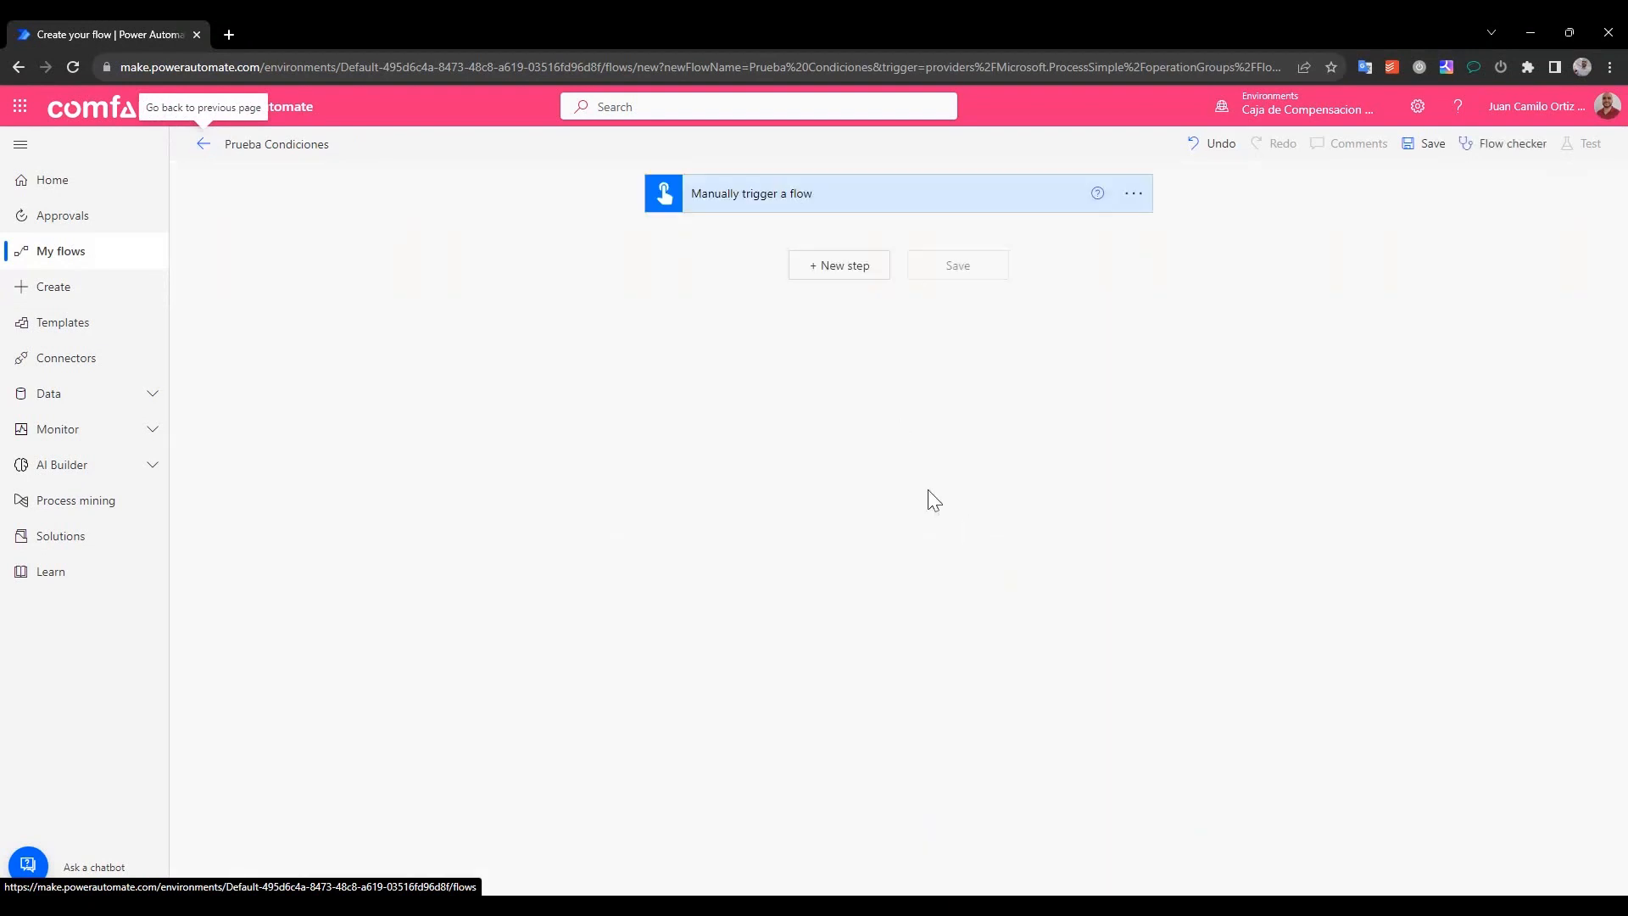
Add a number input named "numeroUno" to the manual trigger, with the prompt "Por favor ingrese un número"
click(885, 196)
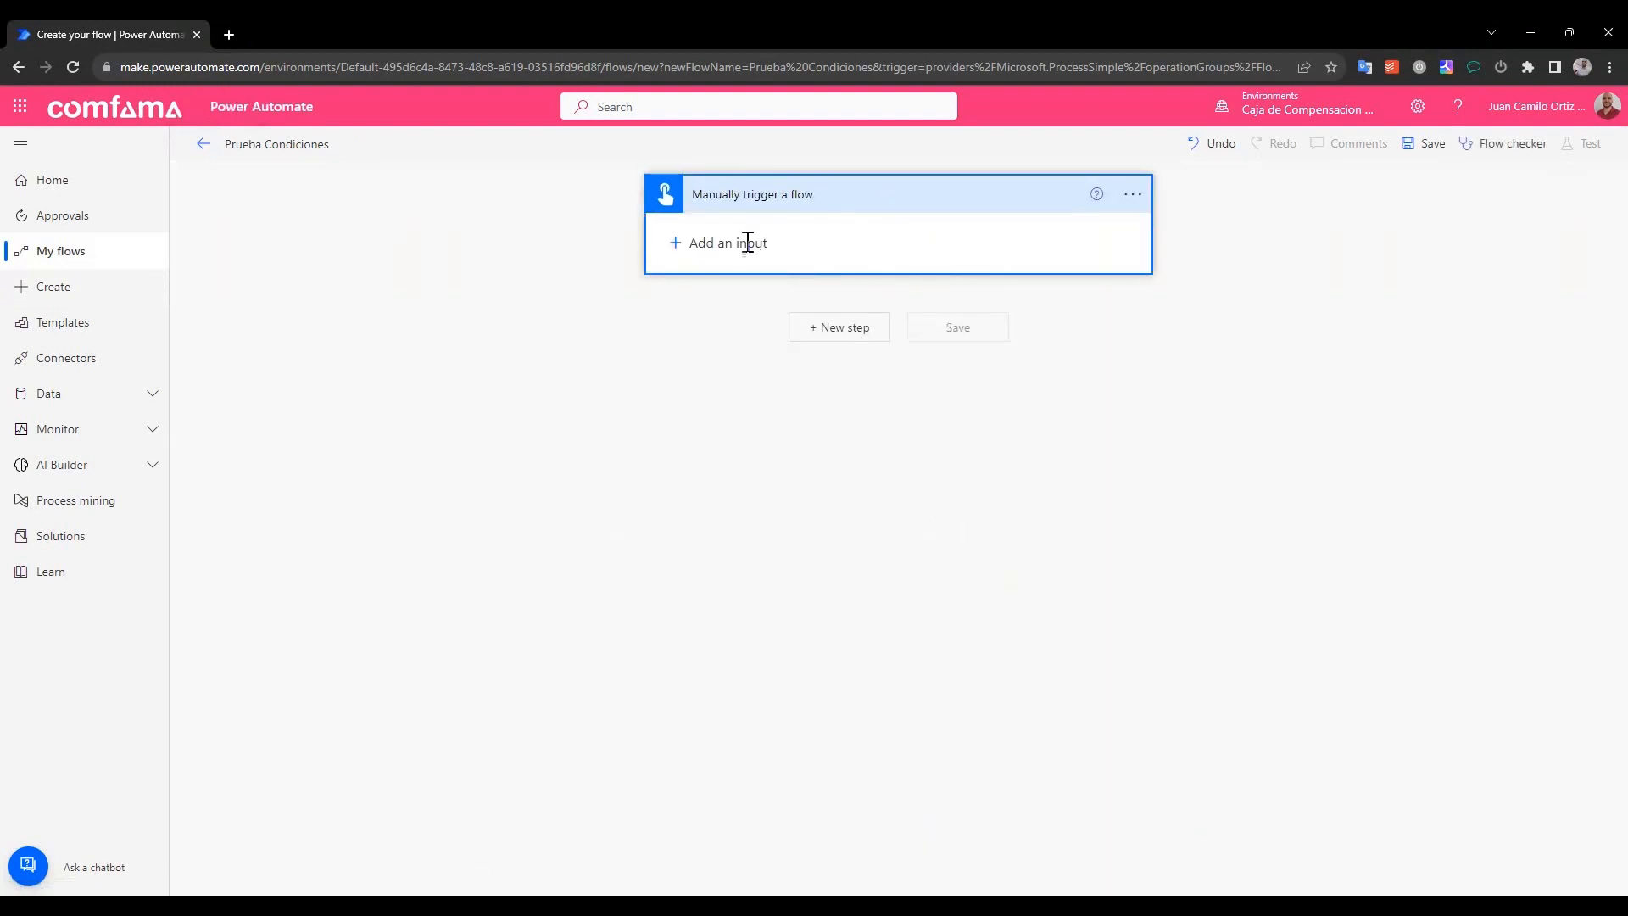
click(746, 248)
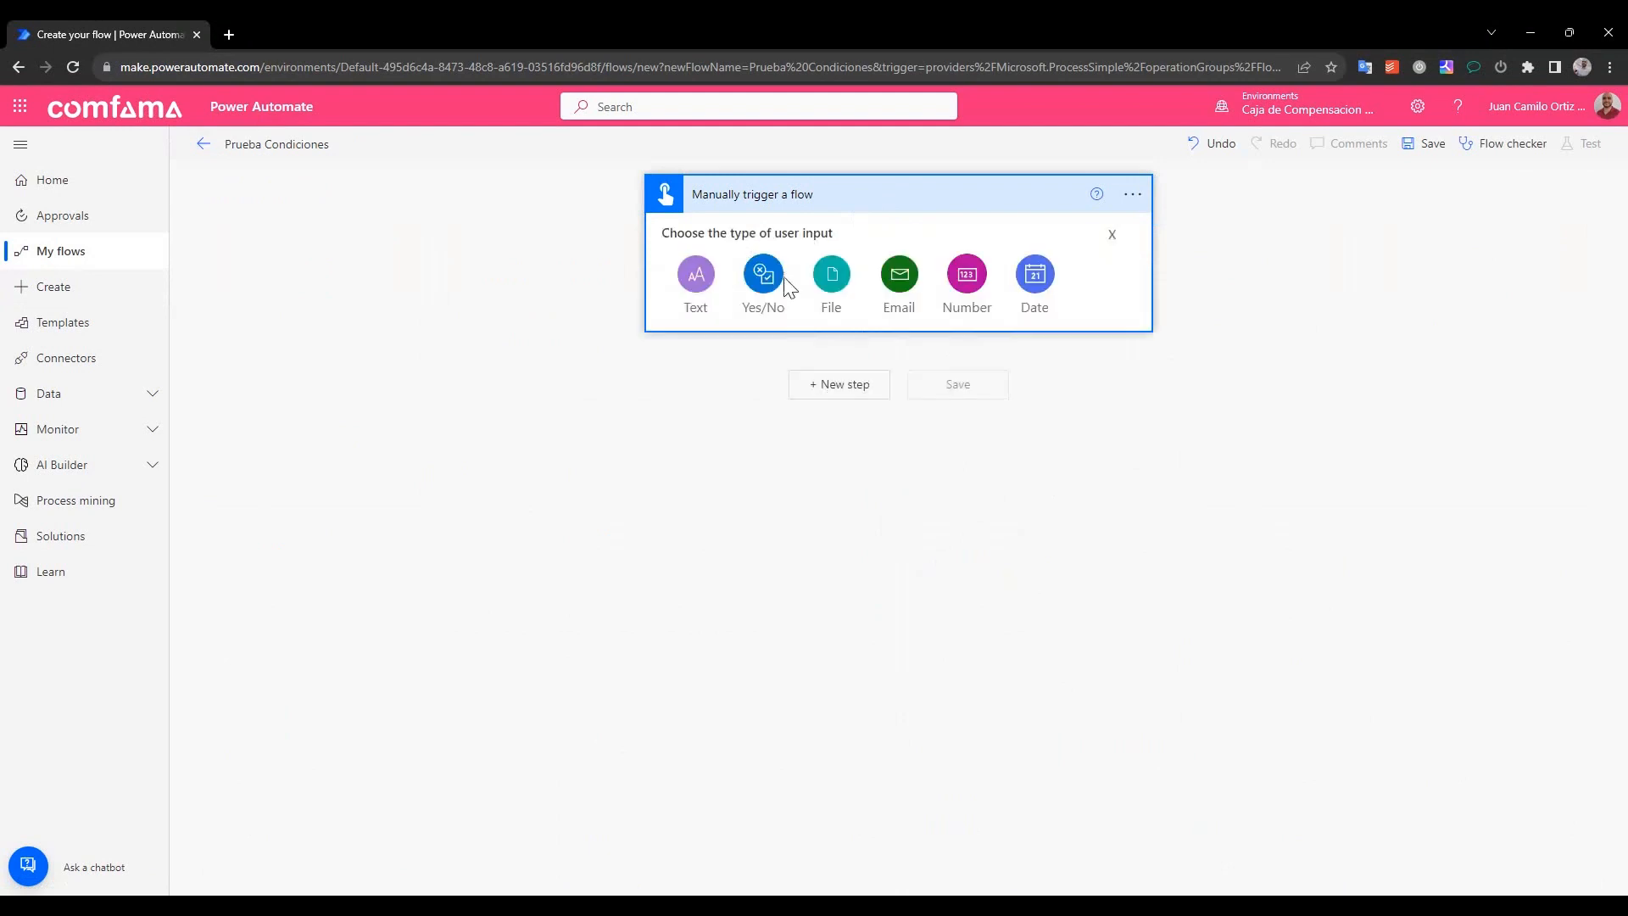
click(969, 280)
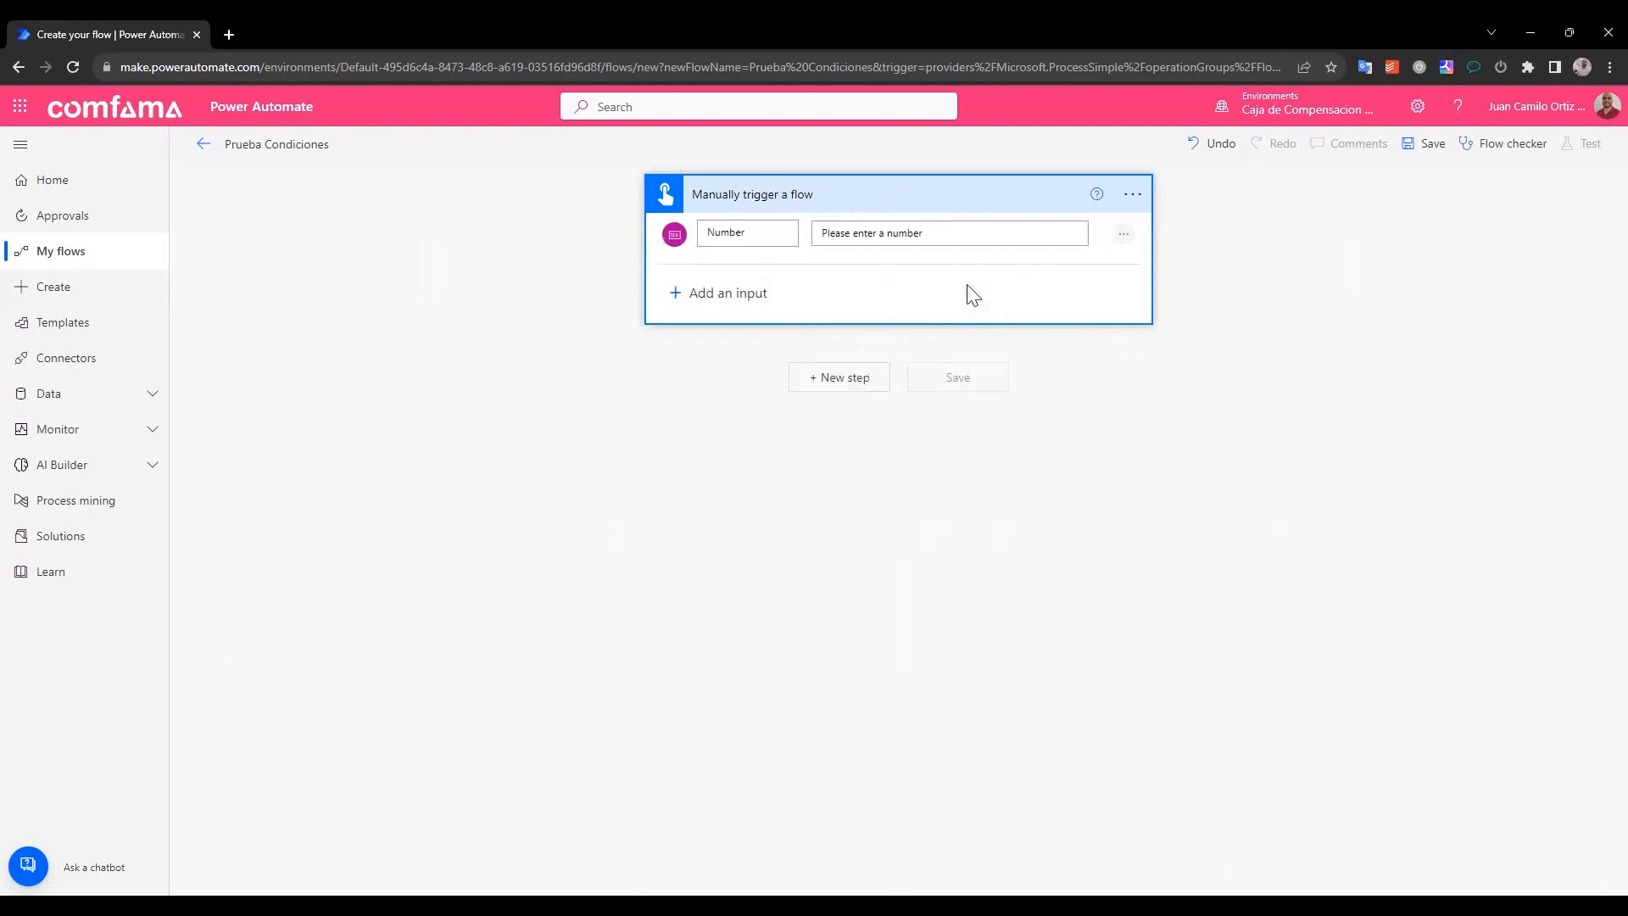
double_click(741, 244)
text(numeroUno)
triple_click(856, 232)
text(Por favor ingrese un número)
Add a second number input to the trigger, rename it, and reuse the first input's prompt reworded with "otro"
drag(956, 235, 792, 244)
key(ctrl+c)
click(740, 294)
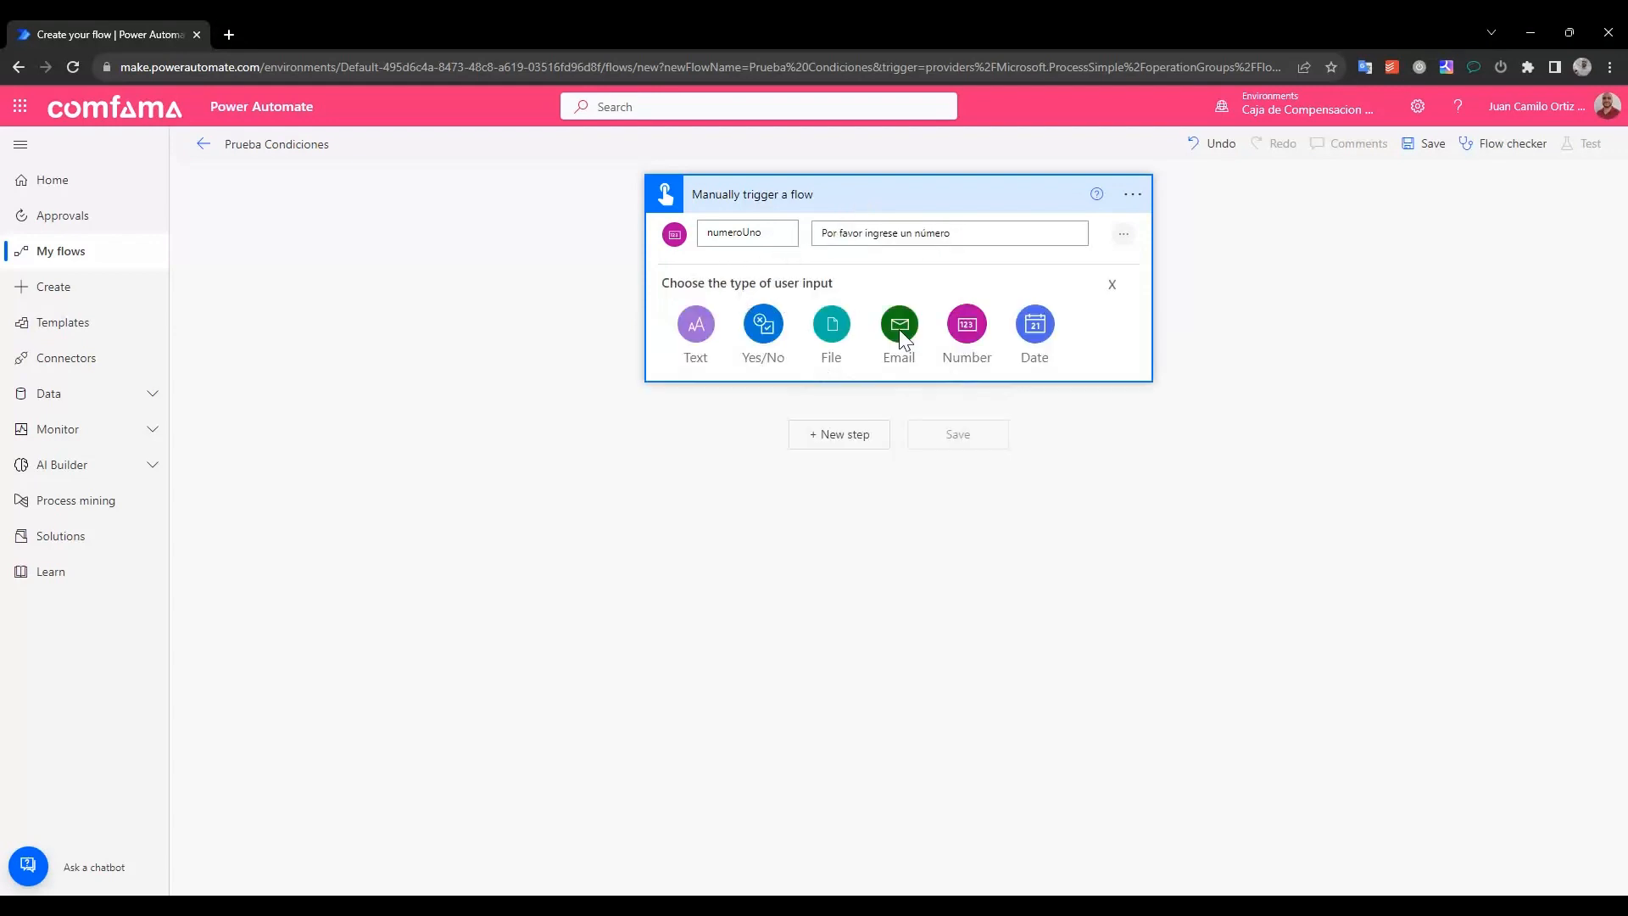
click(968, 331)
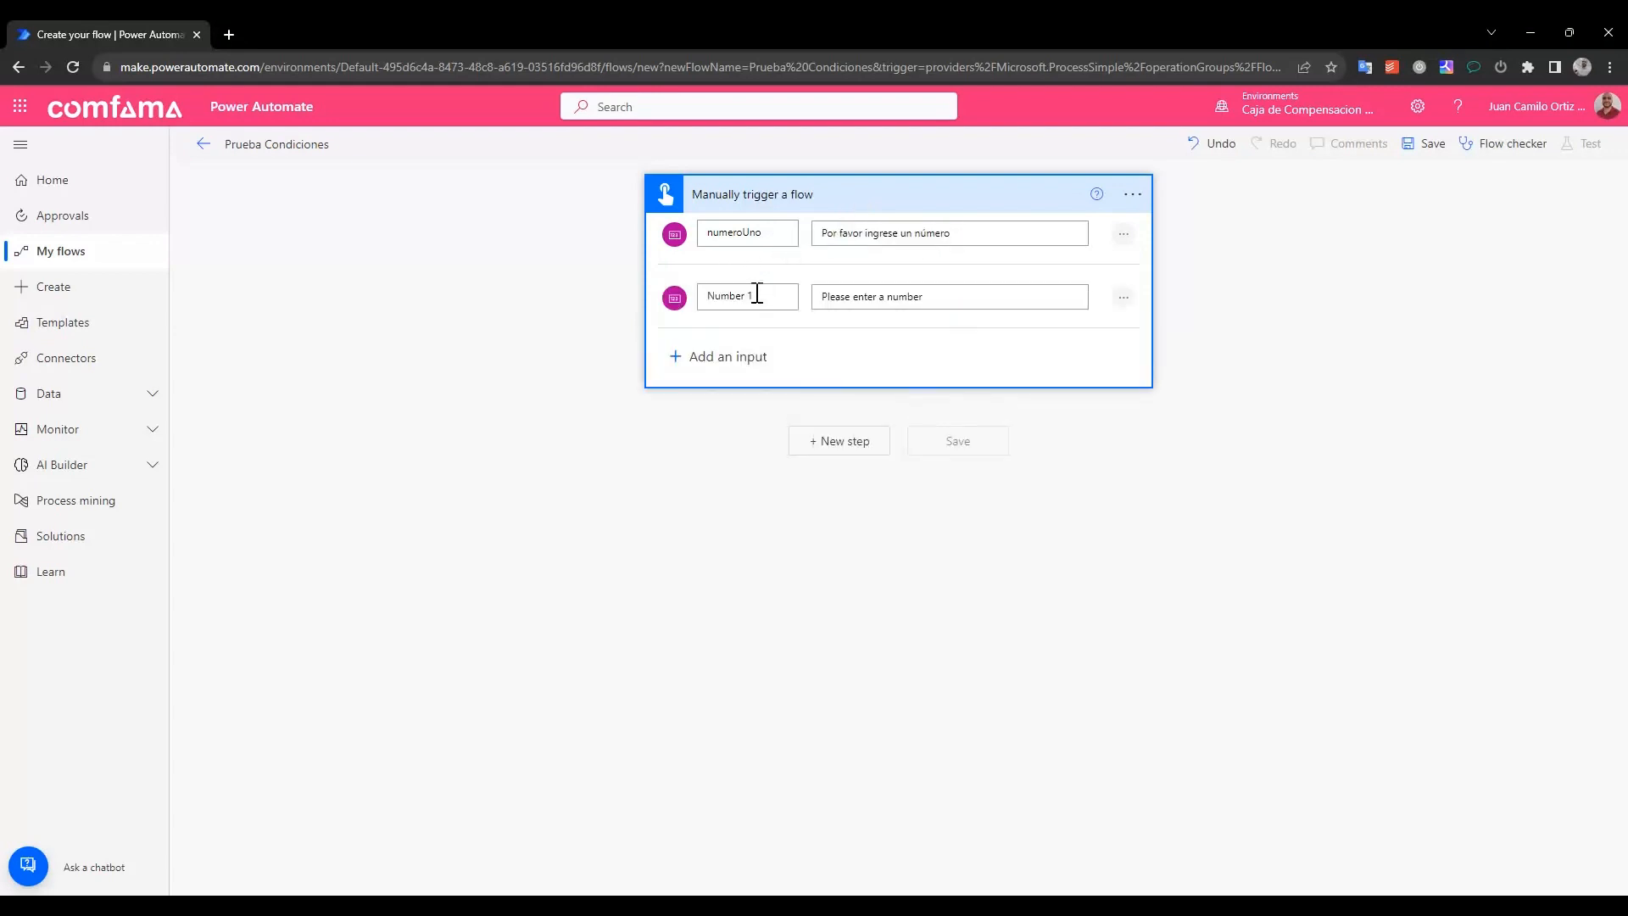
triple_click(756, 295)
text(num)
triple_click(873, 297)
key(ctrl+v)
key(BackSpace)
key(BackSpace)
key(BackSpace)
text(otro)
Add an Initialize variable action after the trigger for a String variable named "numerosIguales"
click(856, 443)
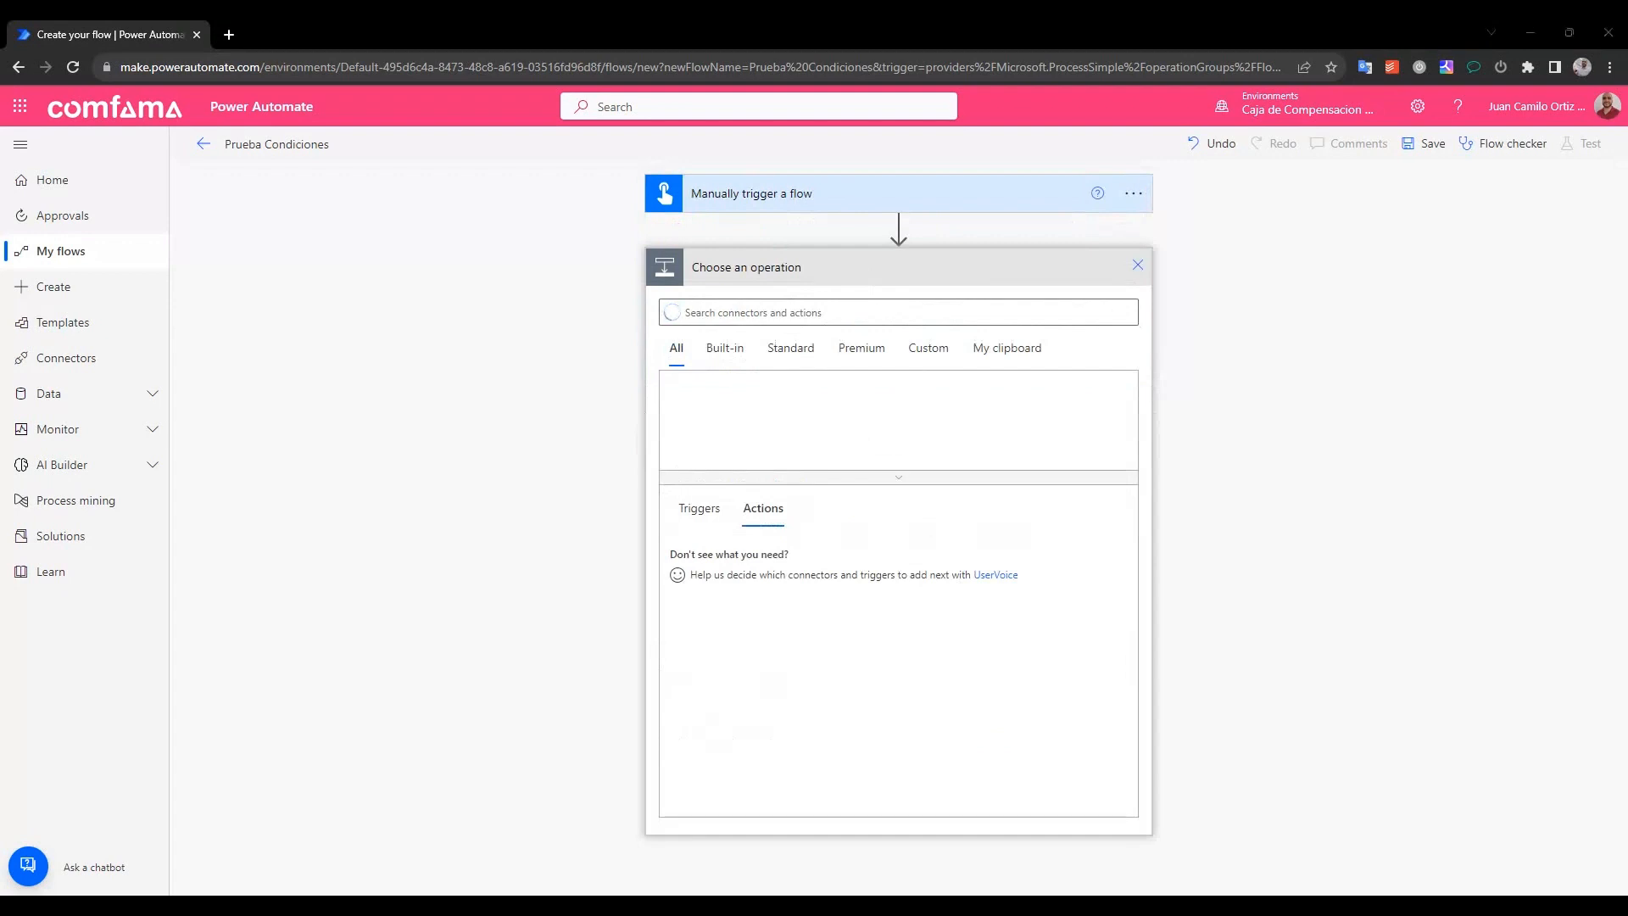
click(729, 313)
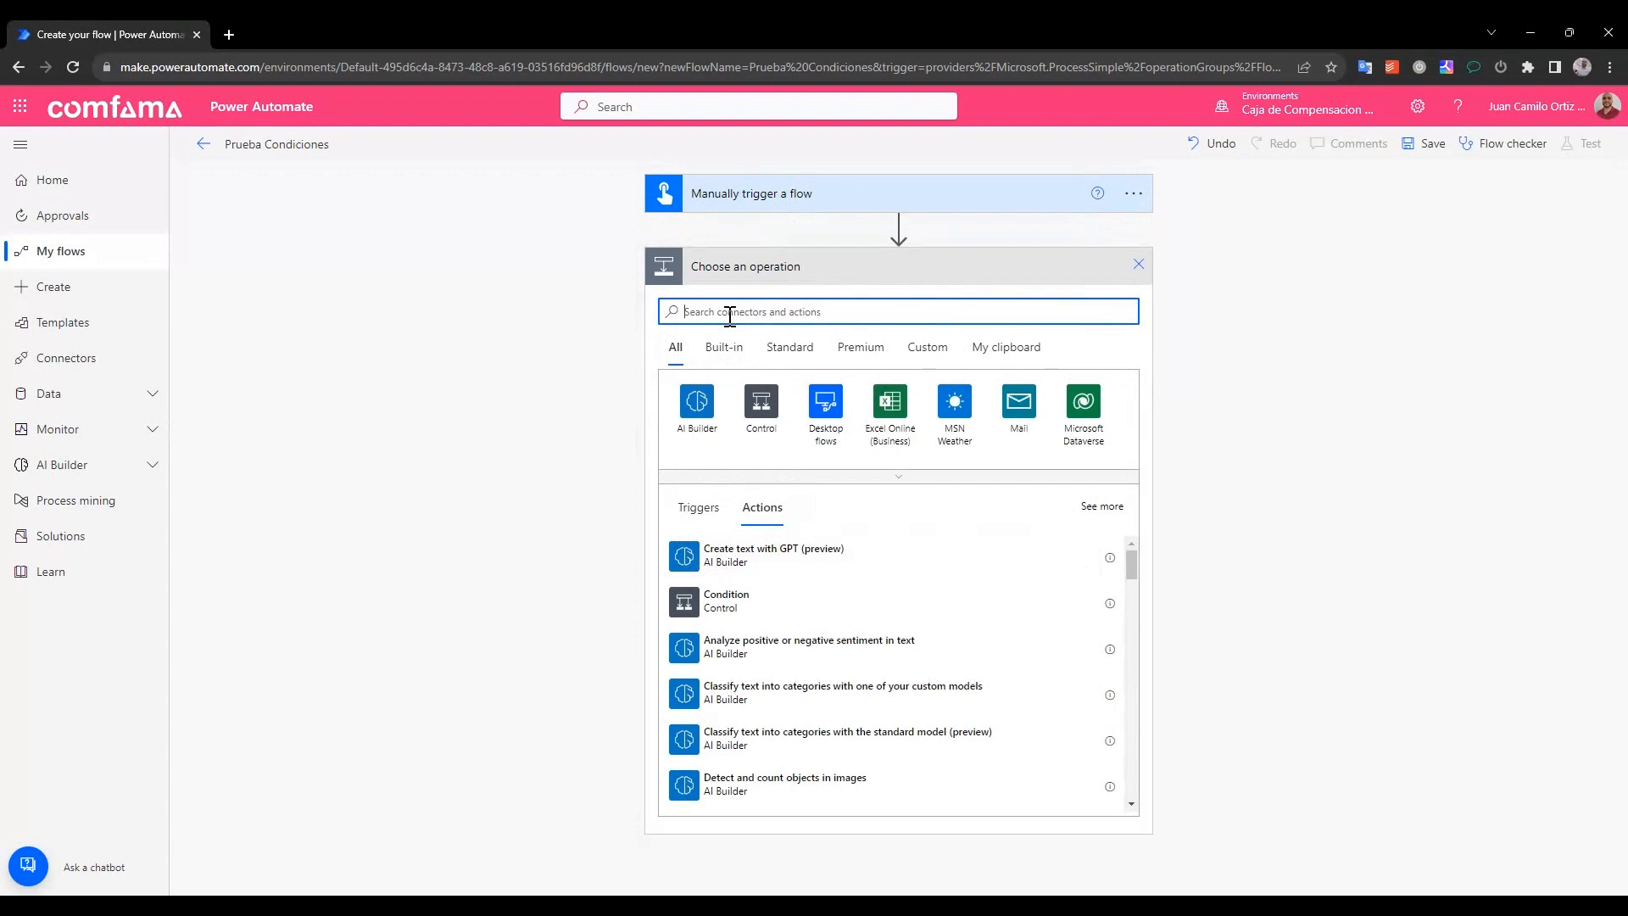
text(variable)
click(696, 402)
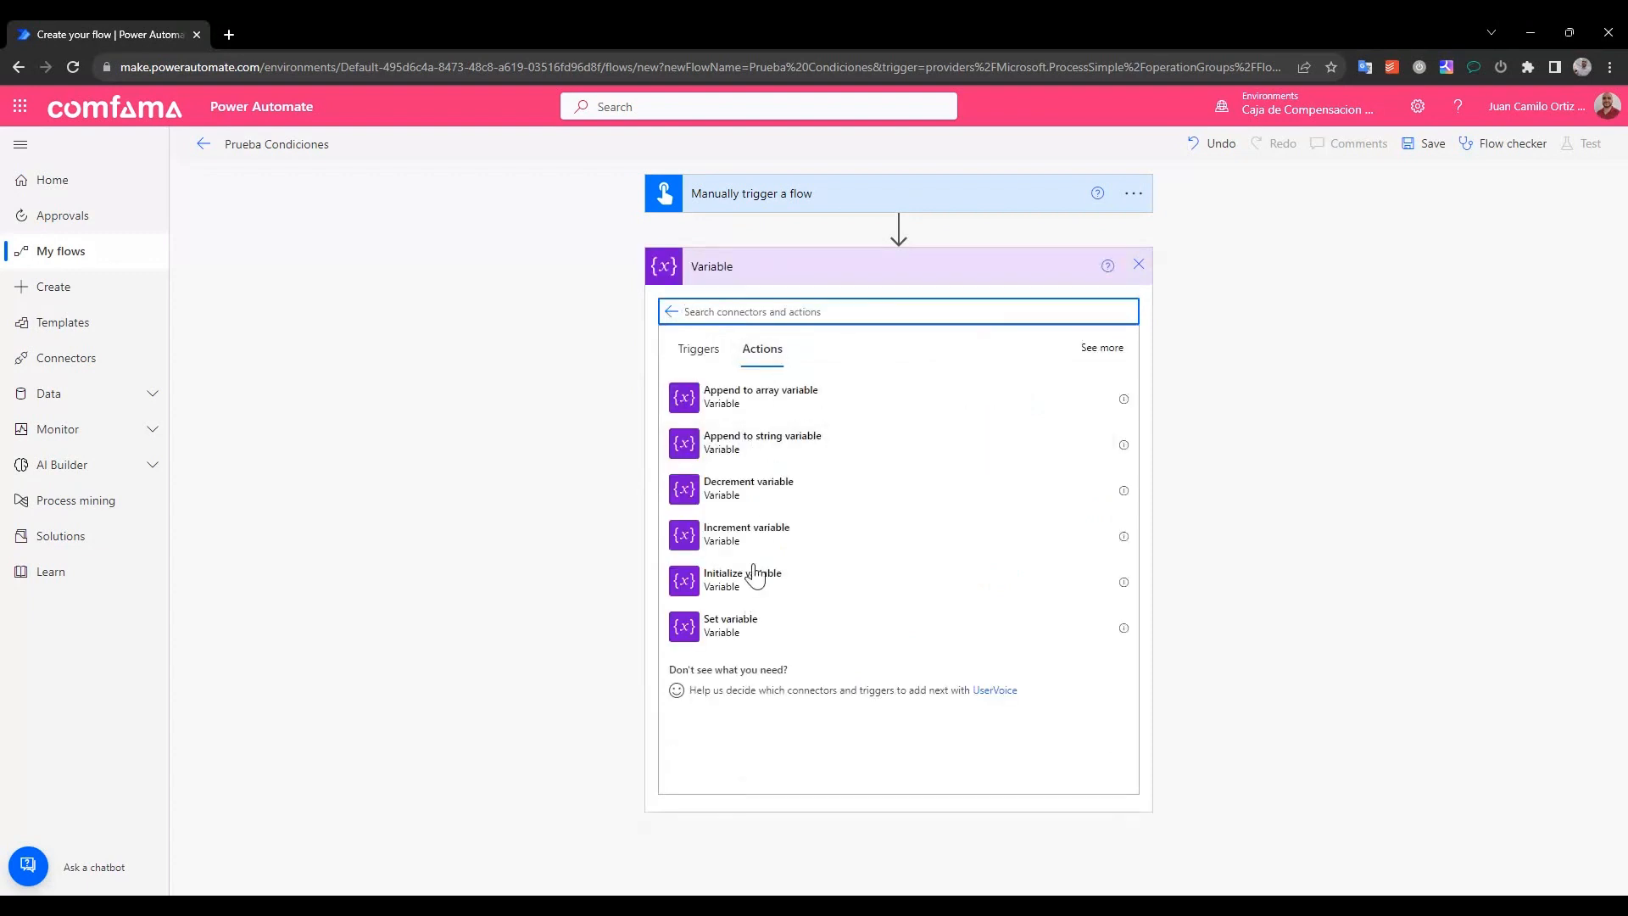
click(739, 591)
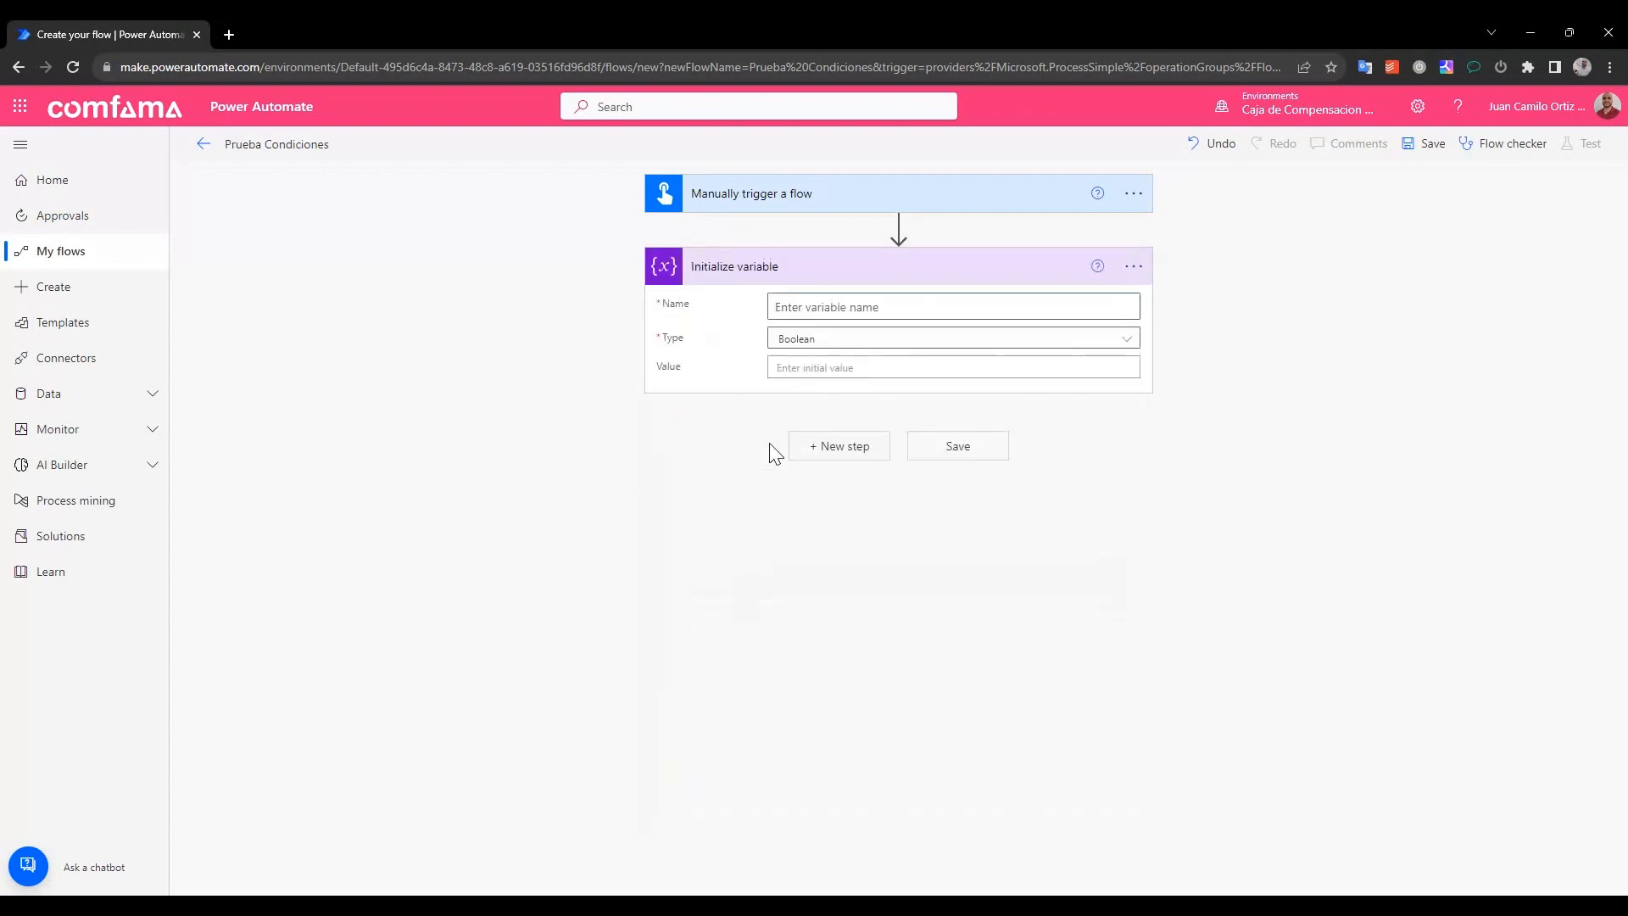
click(855, 307)
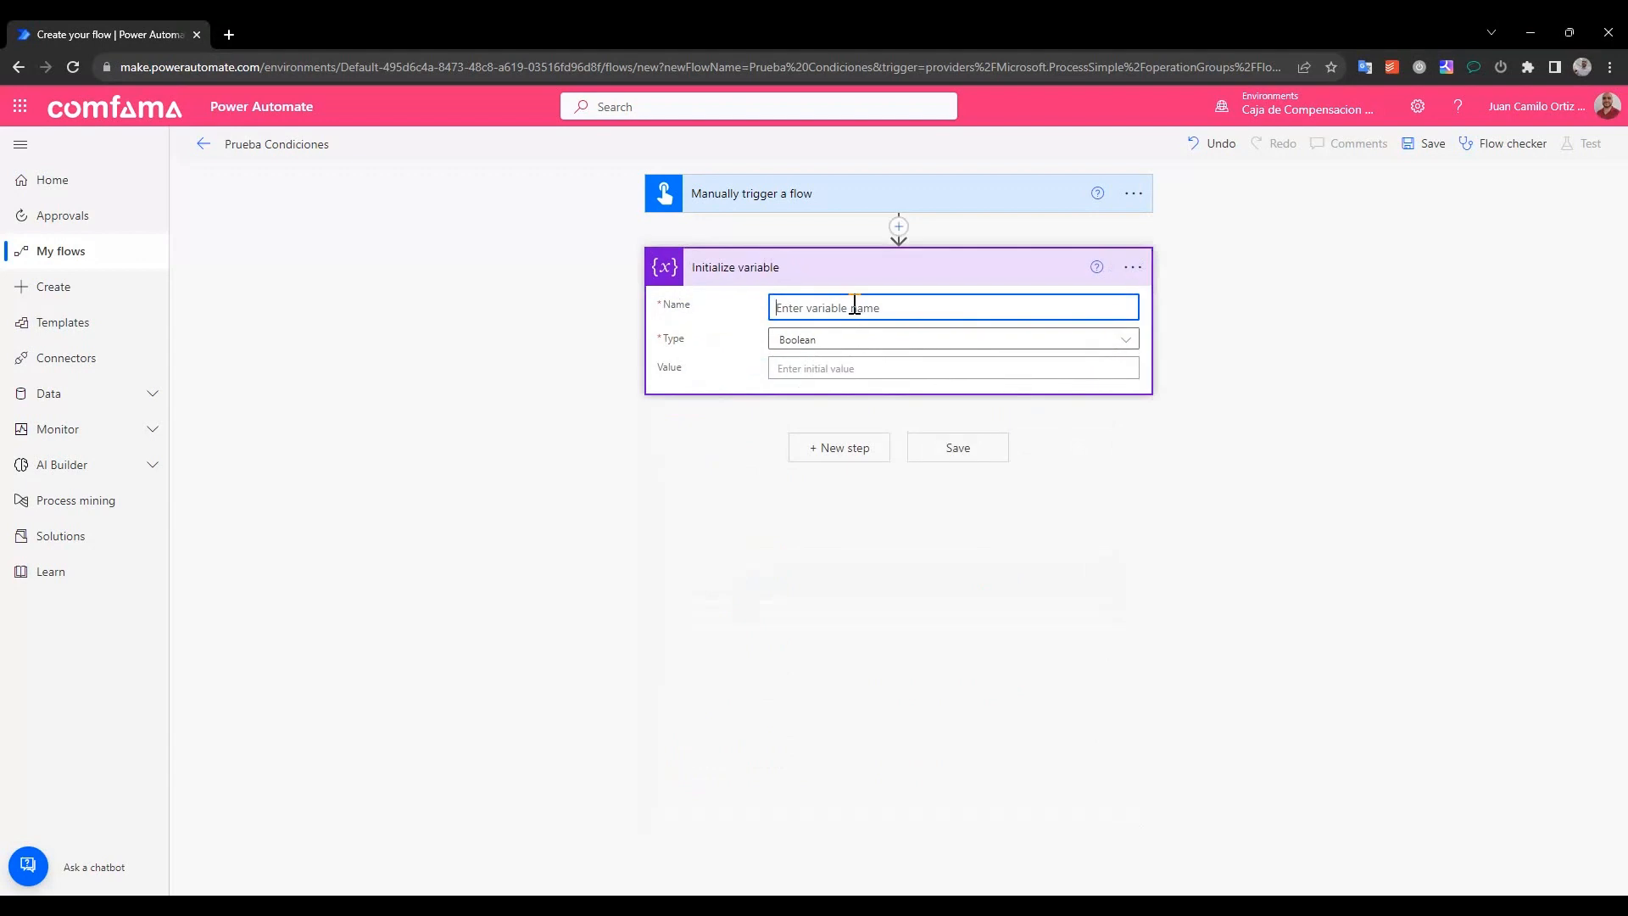
text(numerosIguales)
click(874, 340)
click(791, 458)
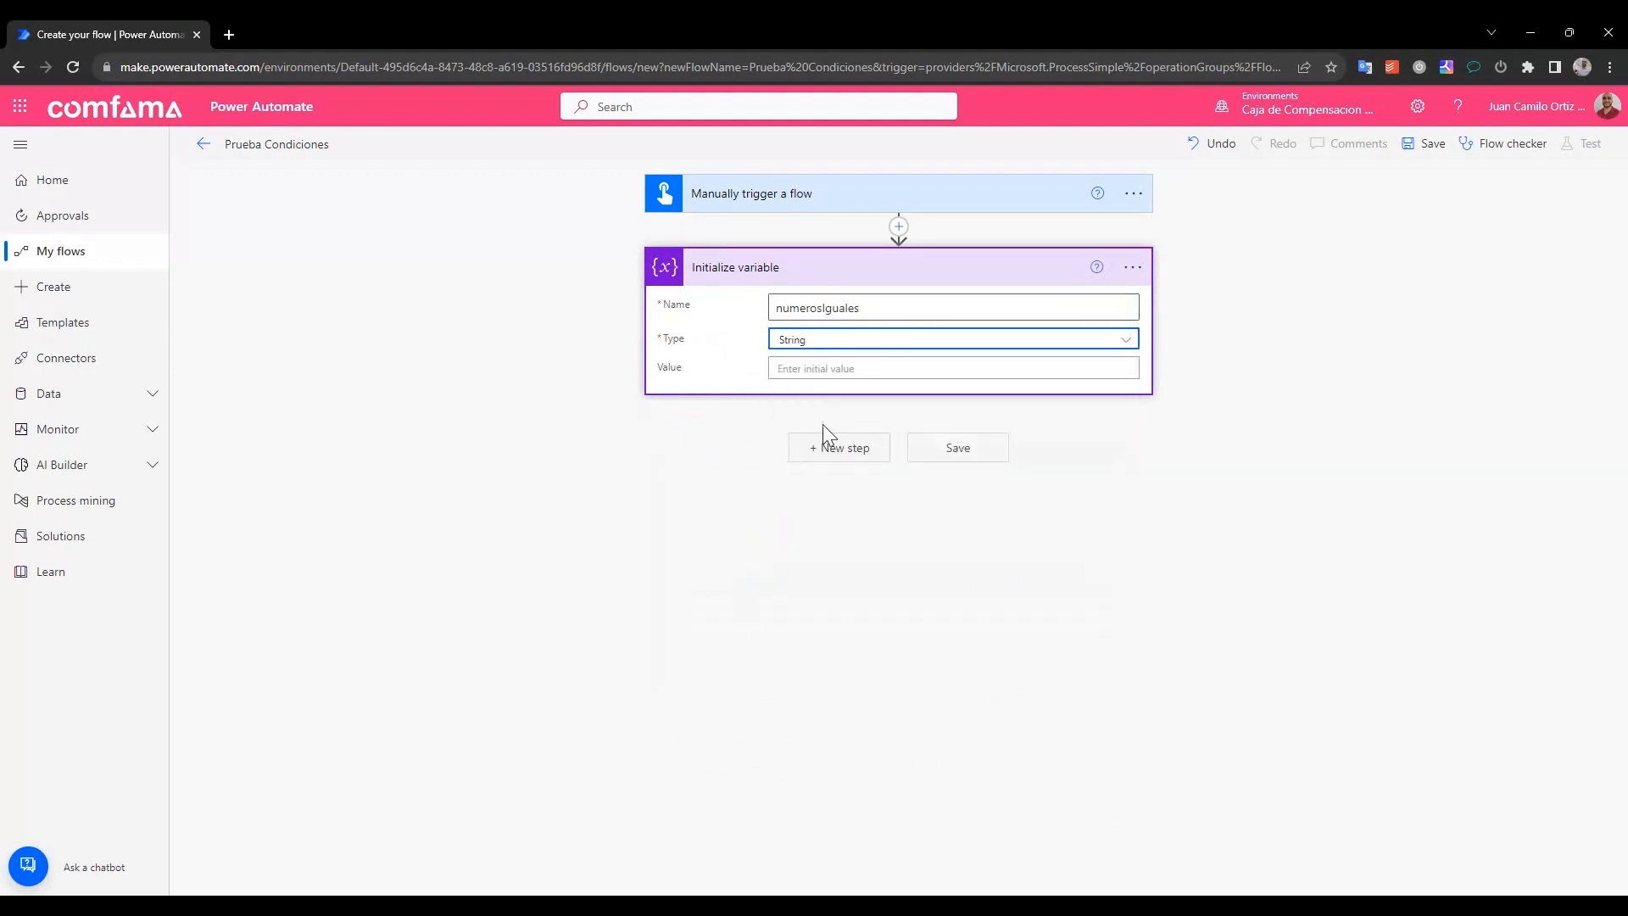
Add another Initialize variable action for a String variable named "numerosDiferentes"
click(831, 447)
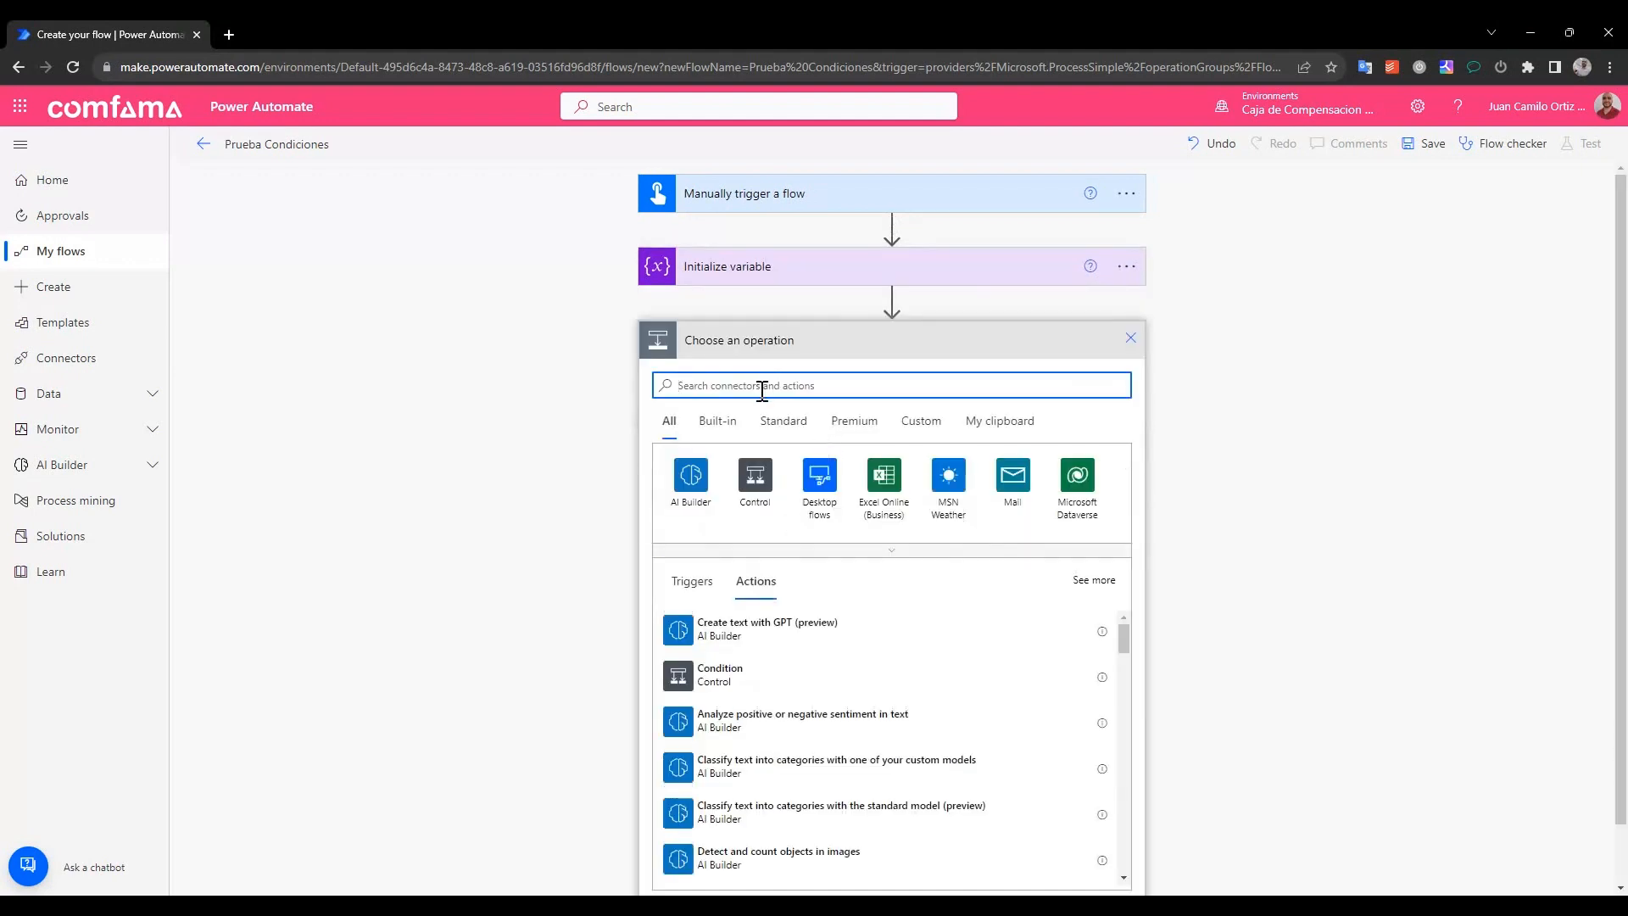
text(variables)
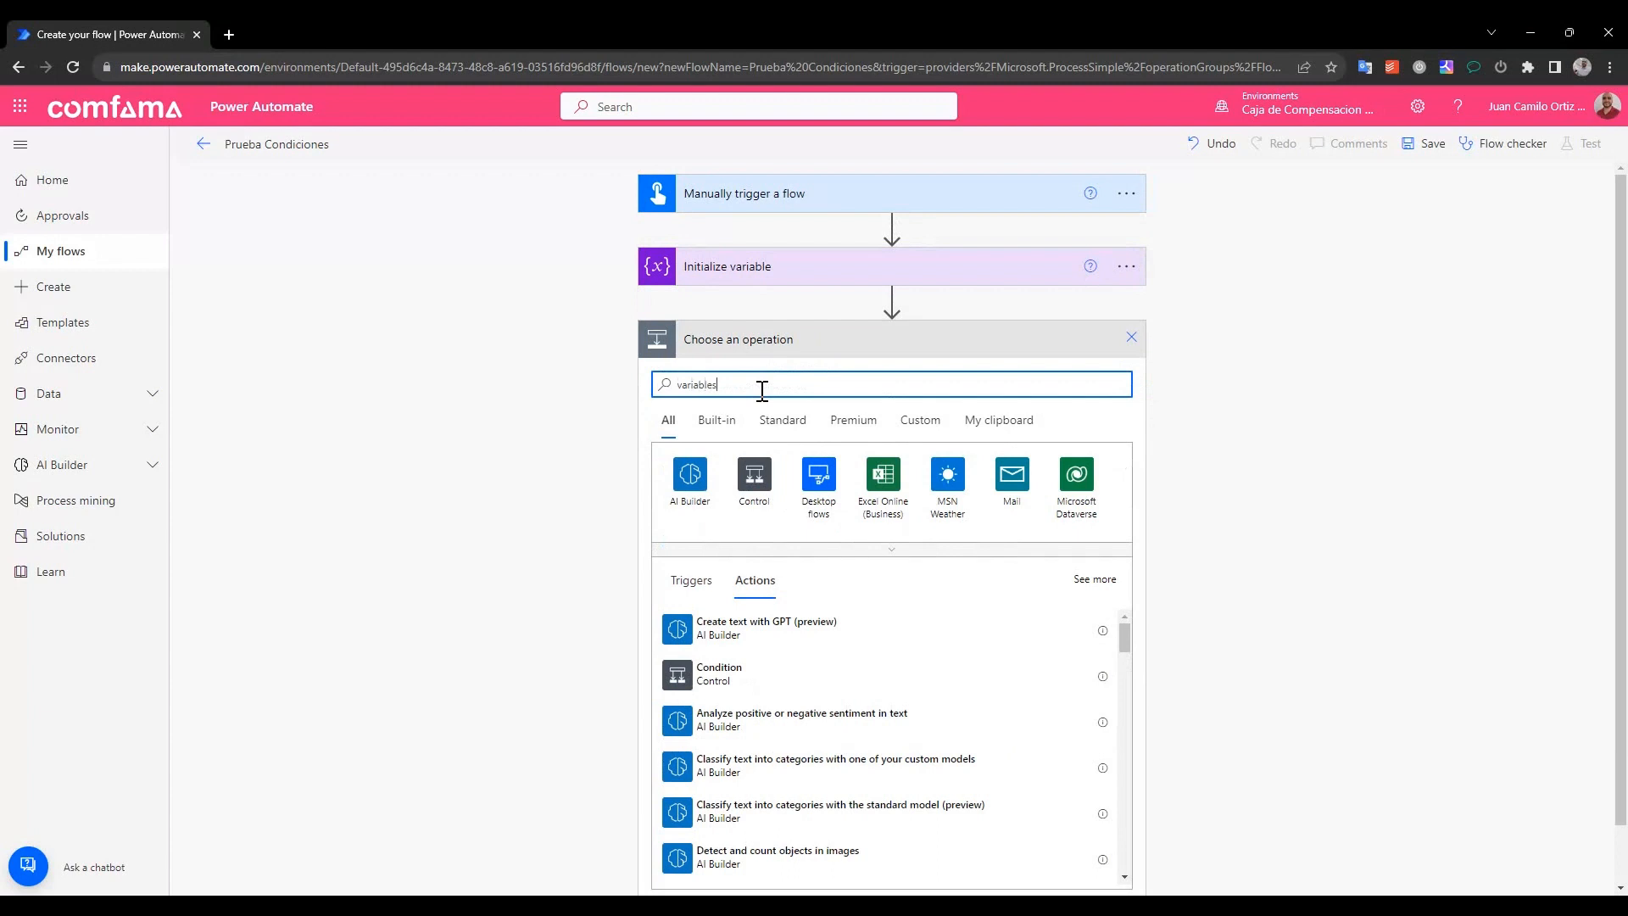
click(690, 479)
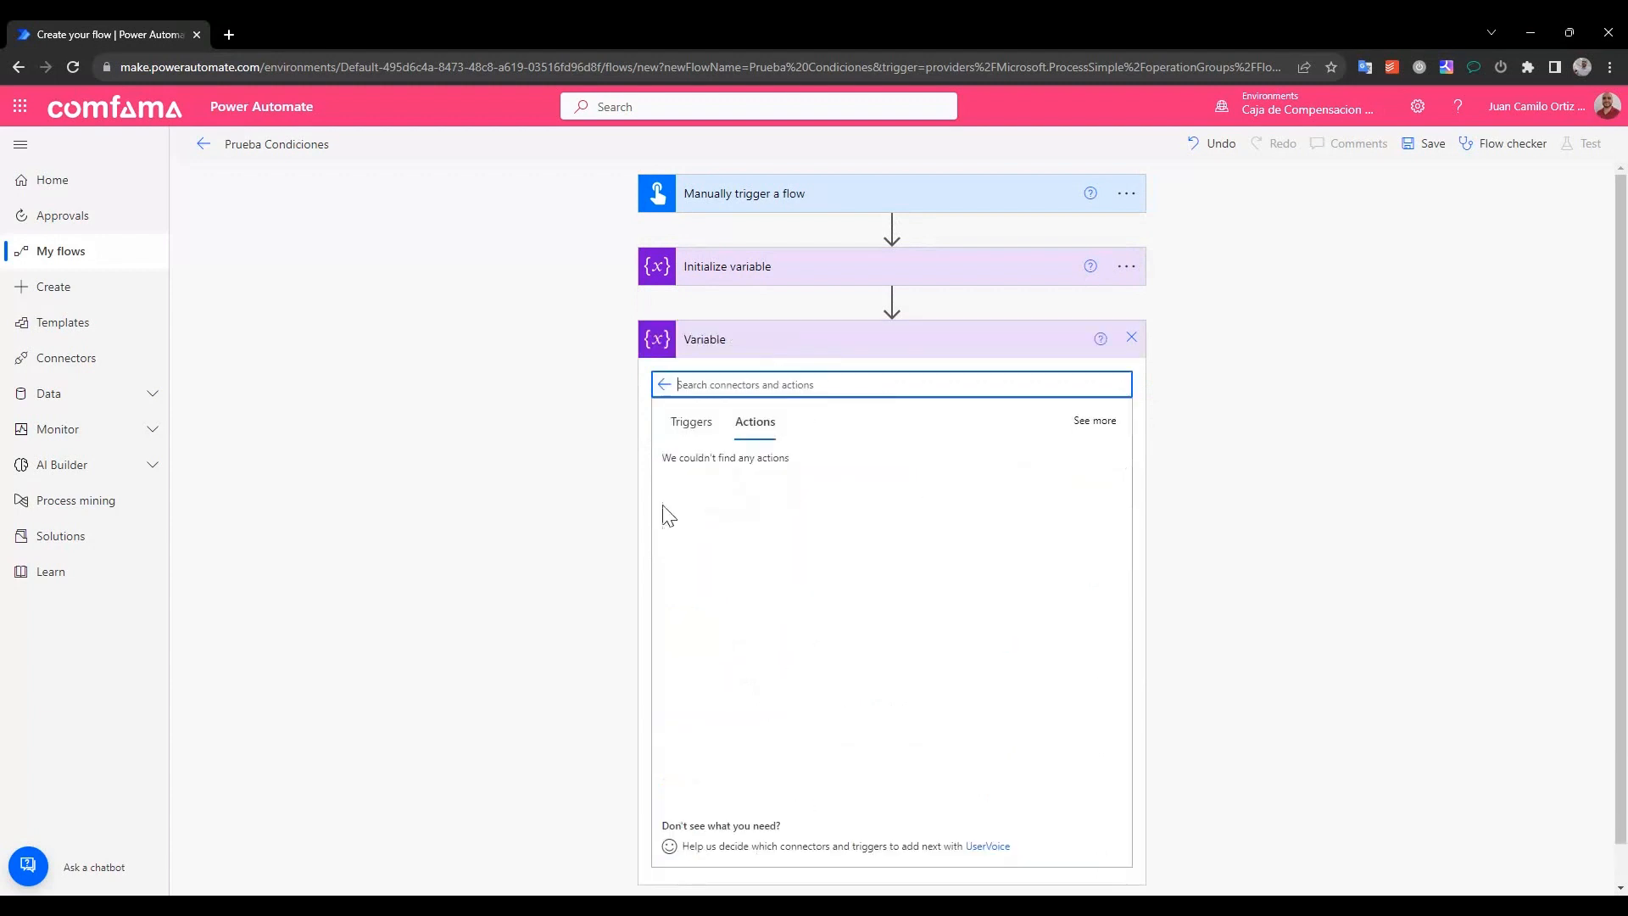
click(724, 661)
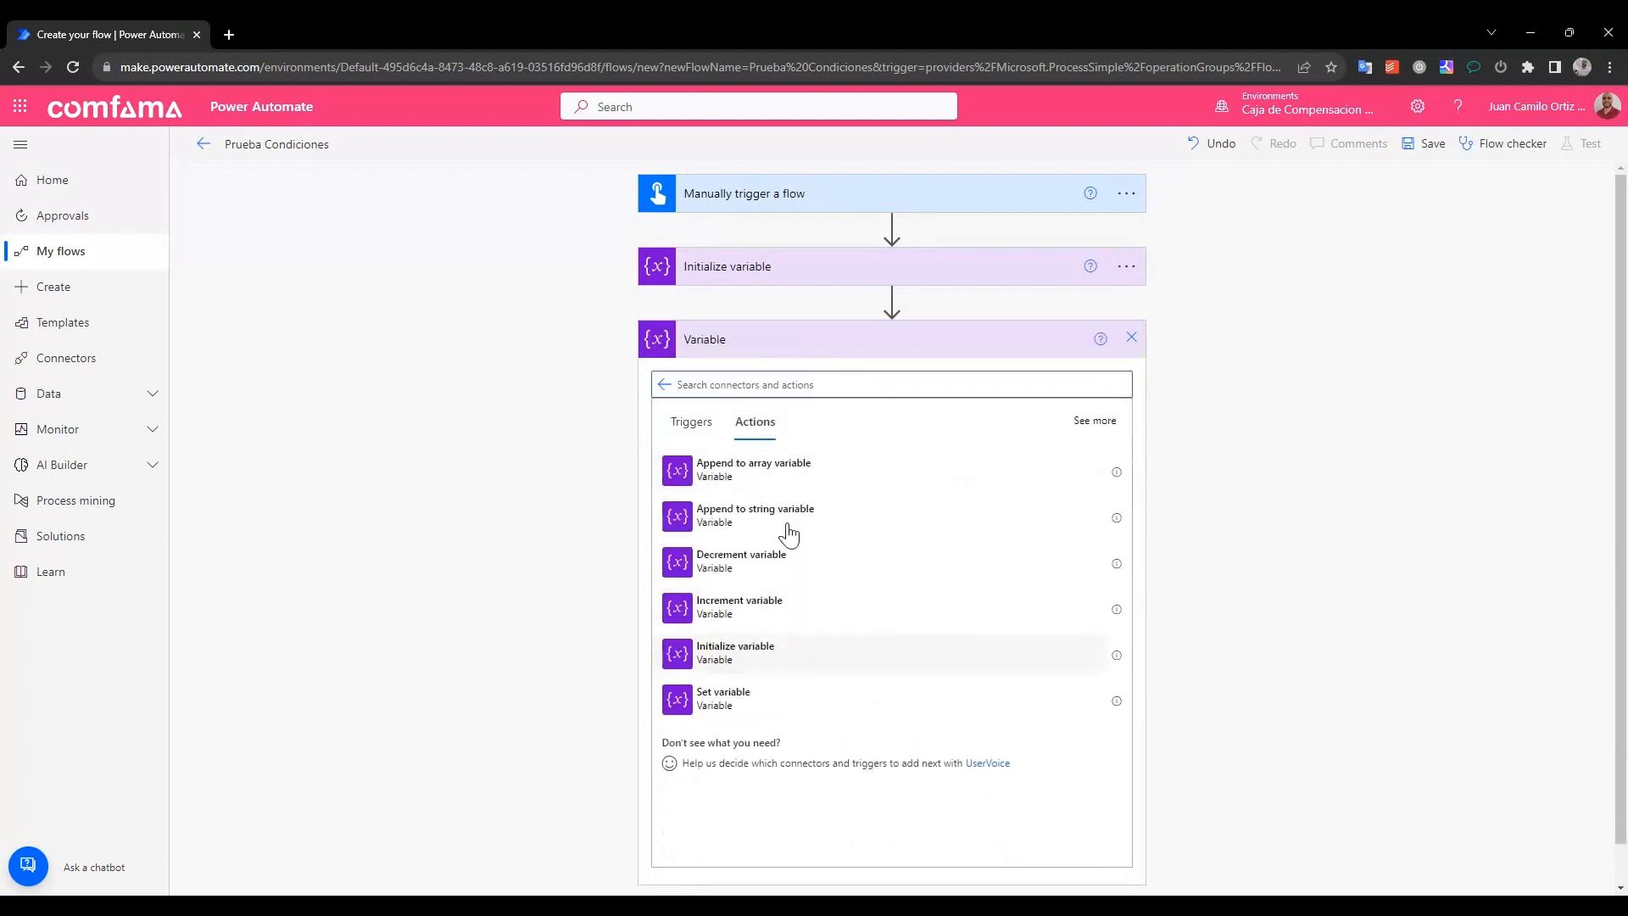
click(828, 380)
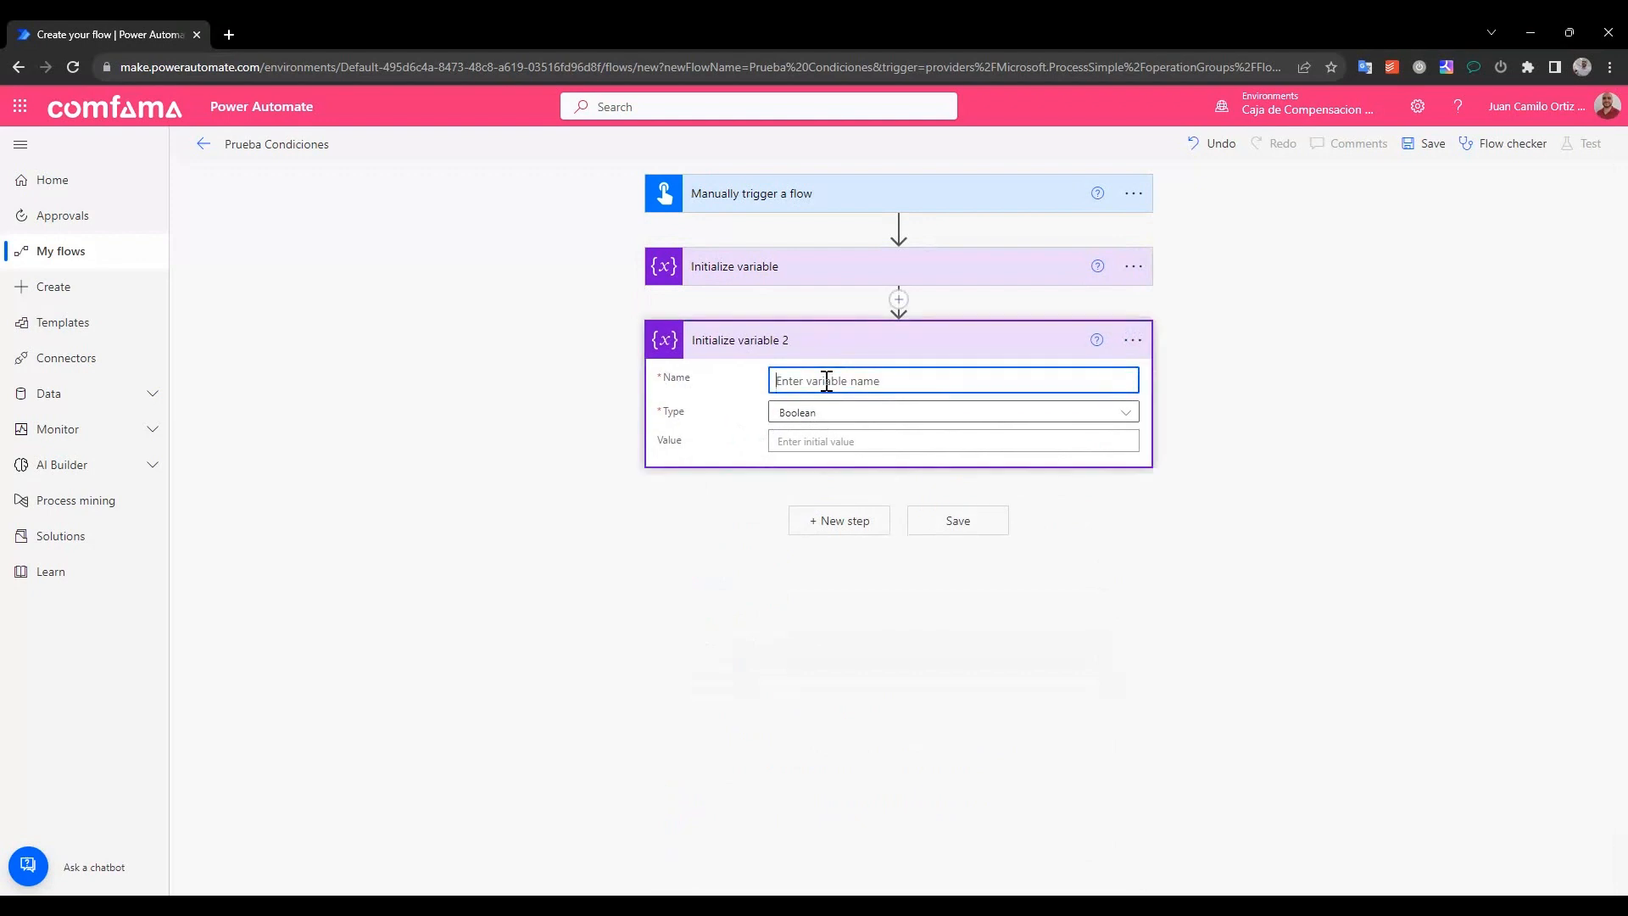
text(numerod)
text(Diferetne)
text(ntes)
click(821, 416)
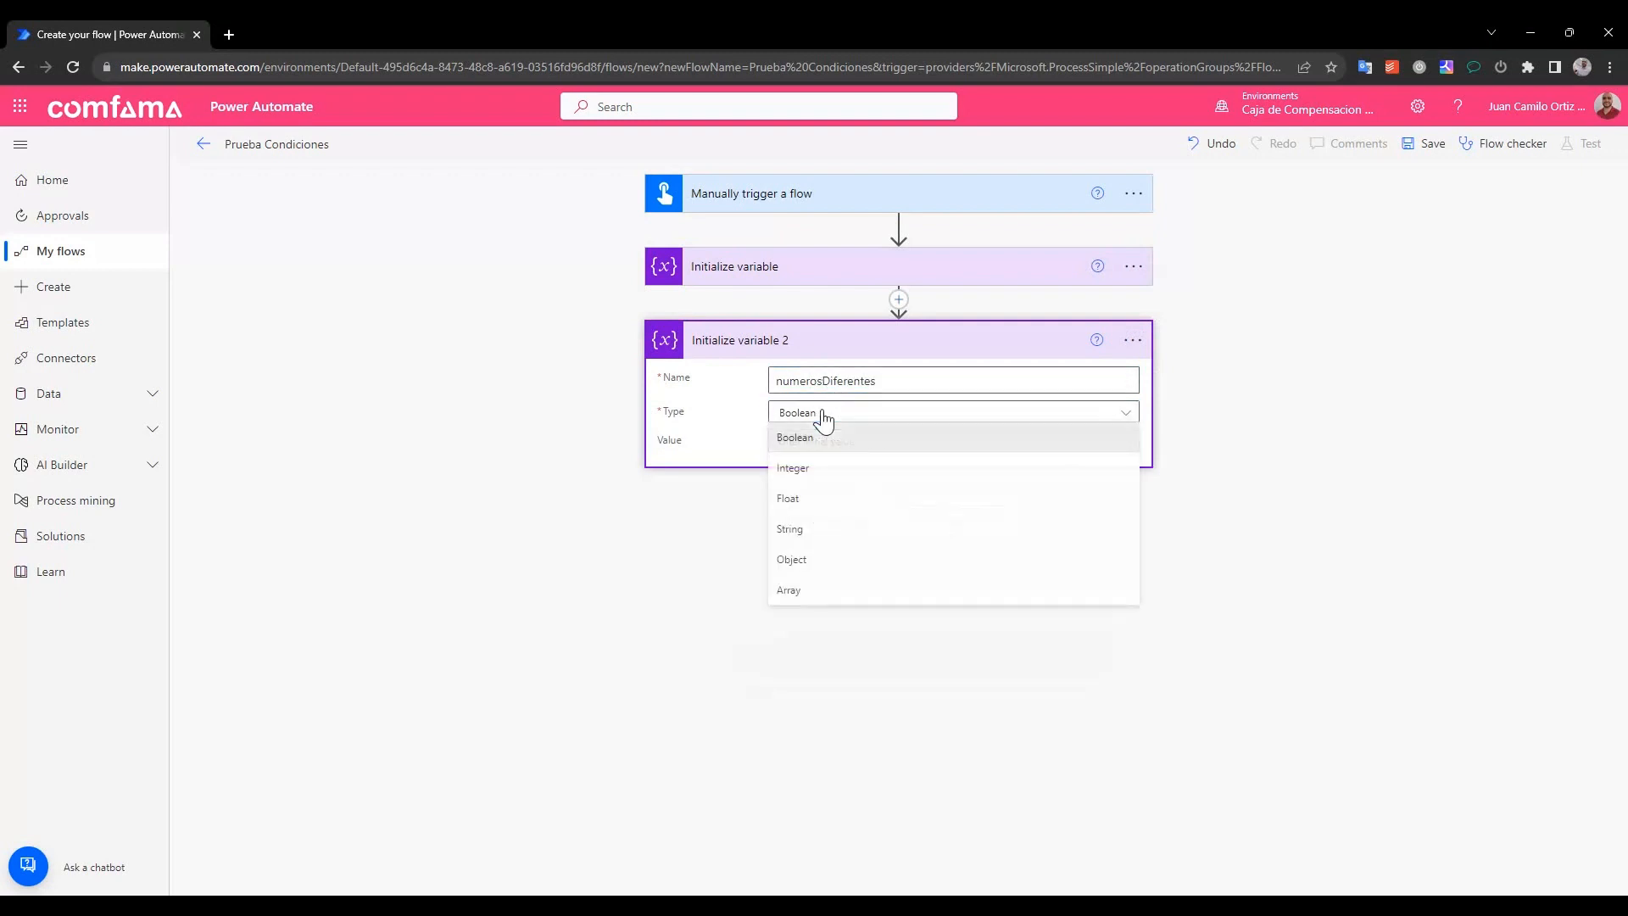
click(792, 530)
click(566, 398)
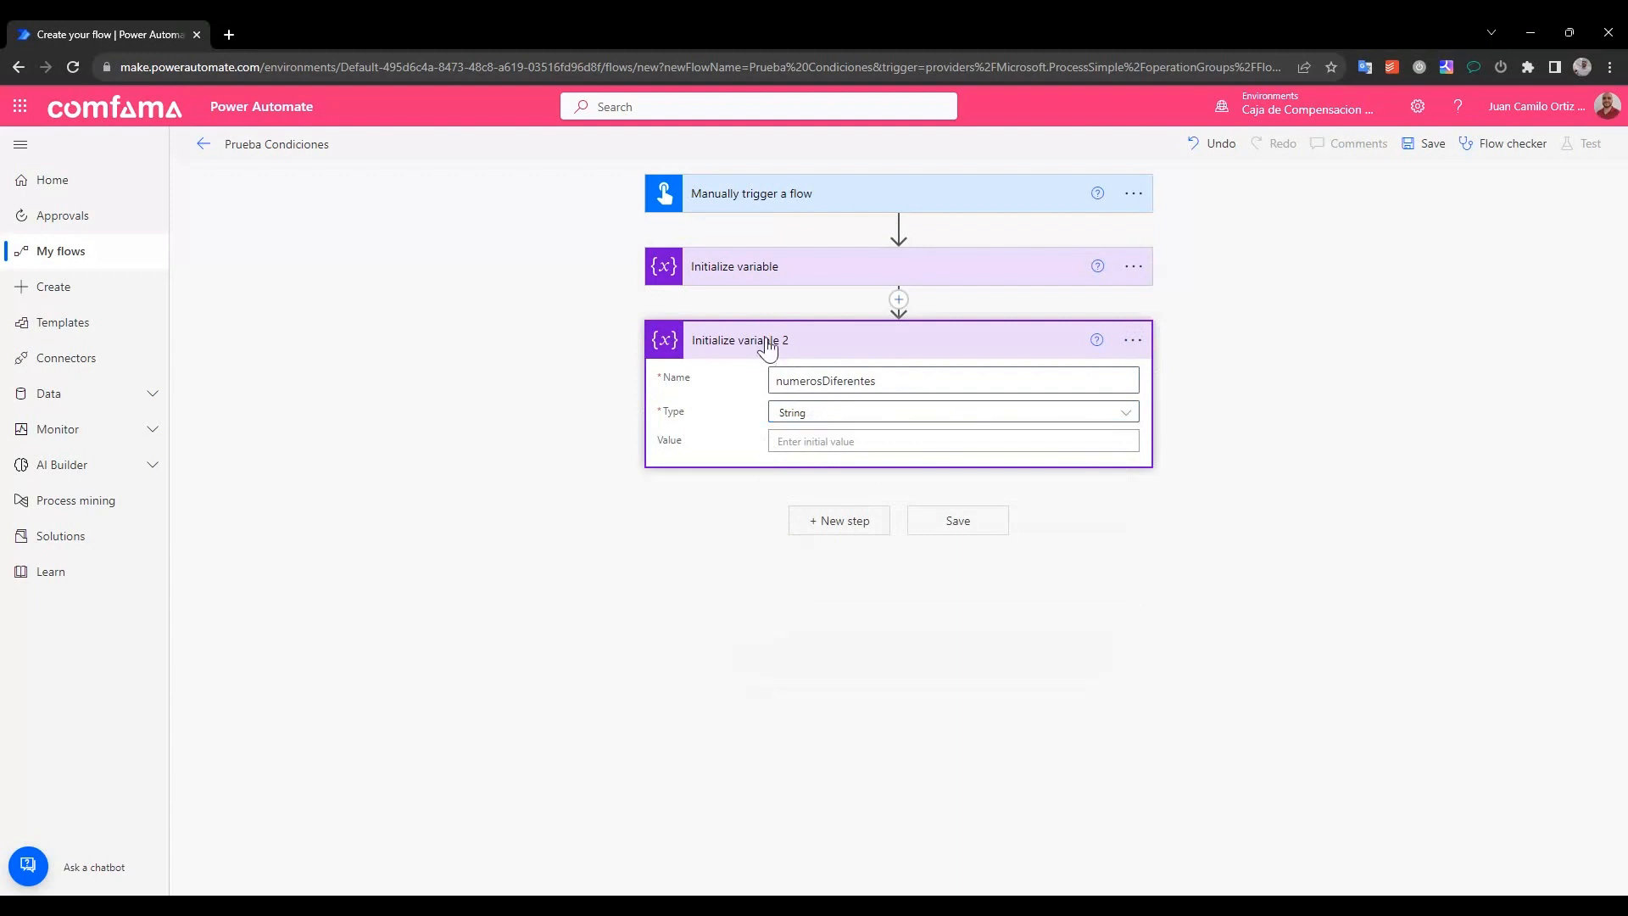
click(757, 351)
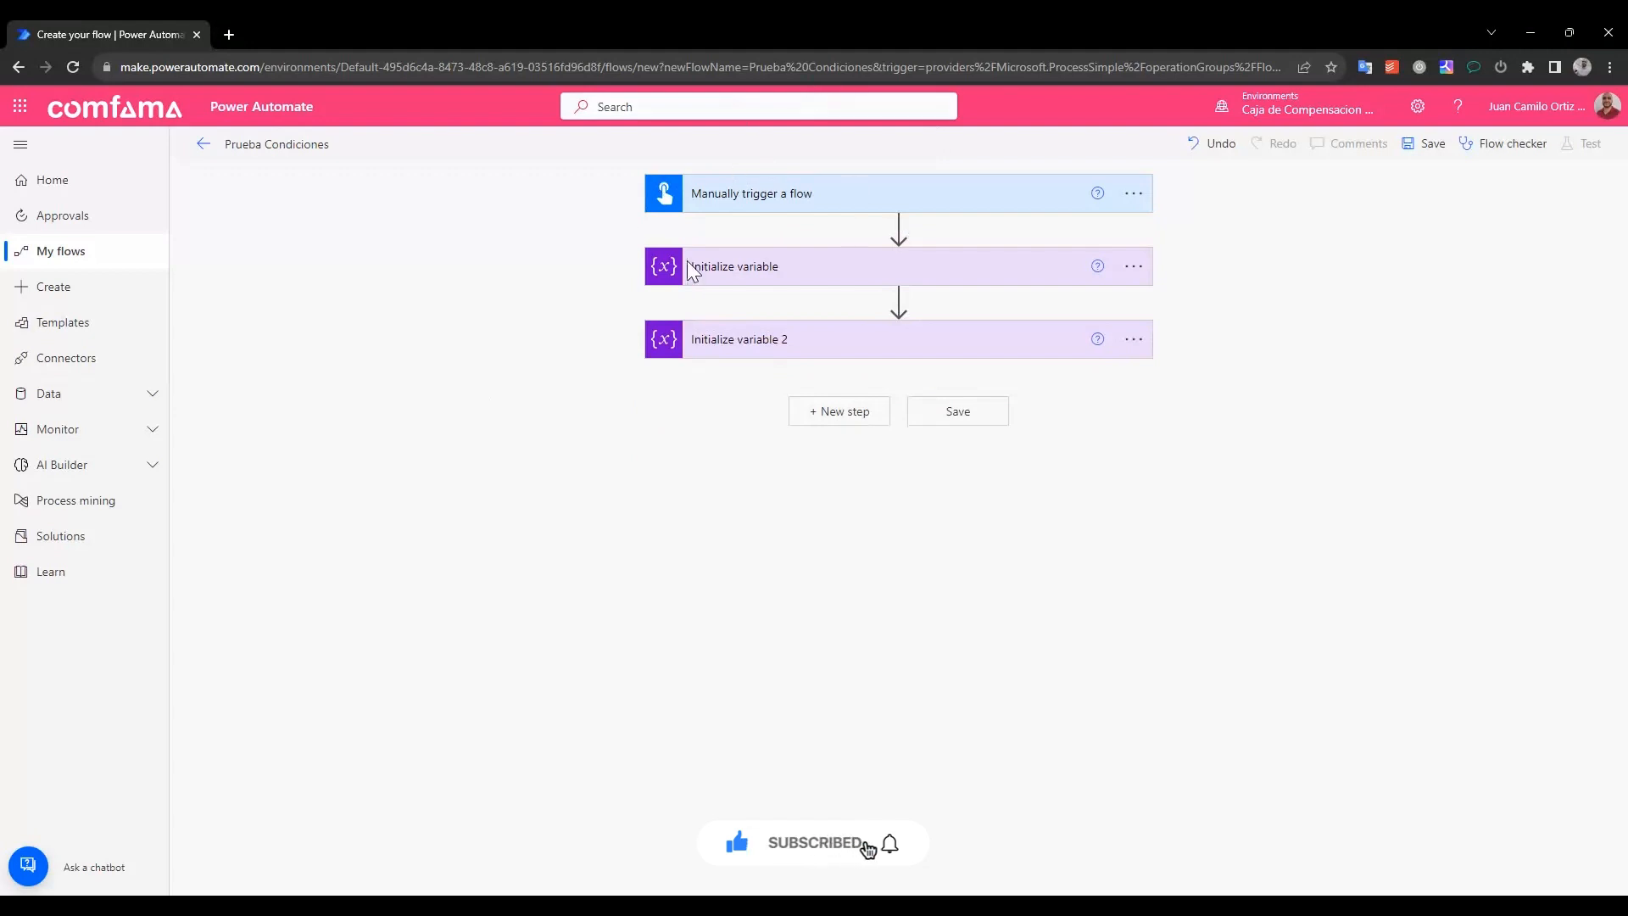
Rename the first Initialize variable action as "Variable números Iguales"
click(741, 270)
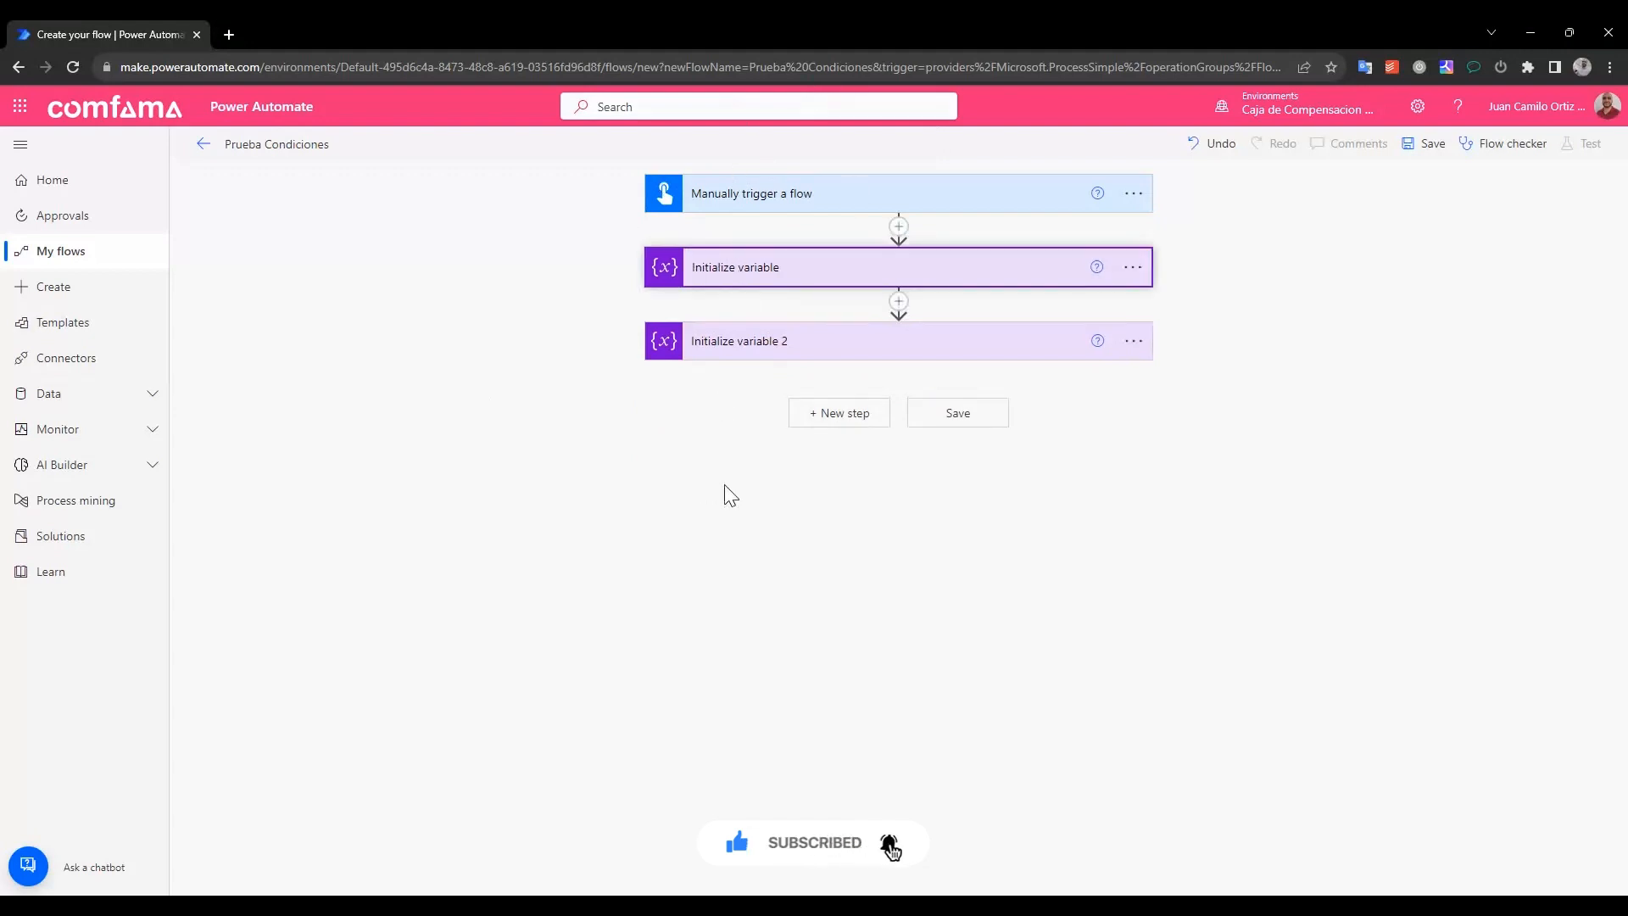
click(768, 271)
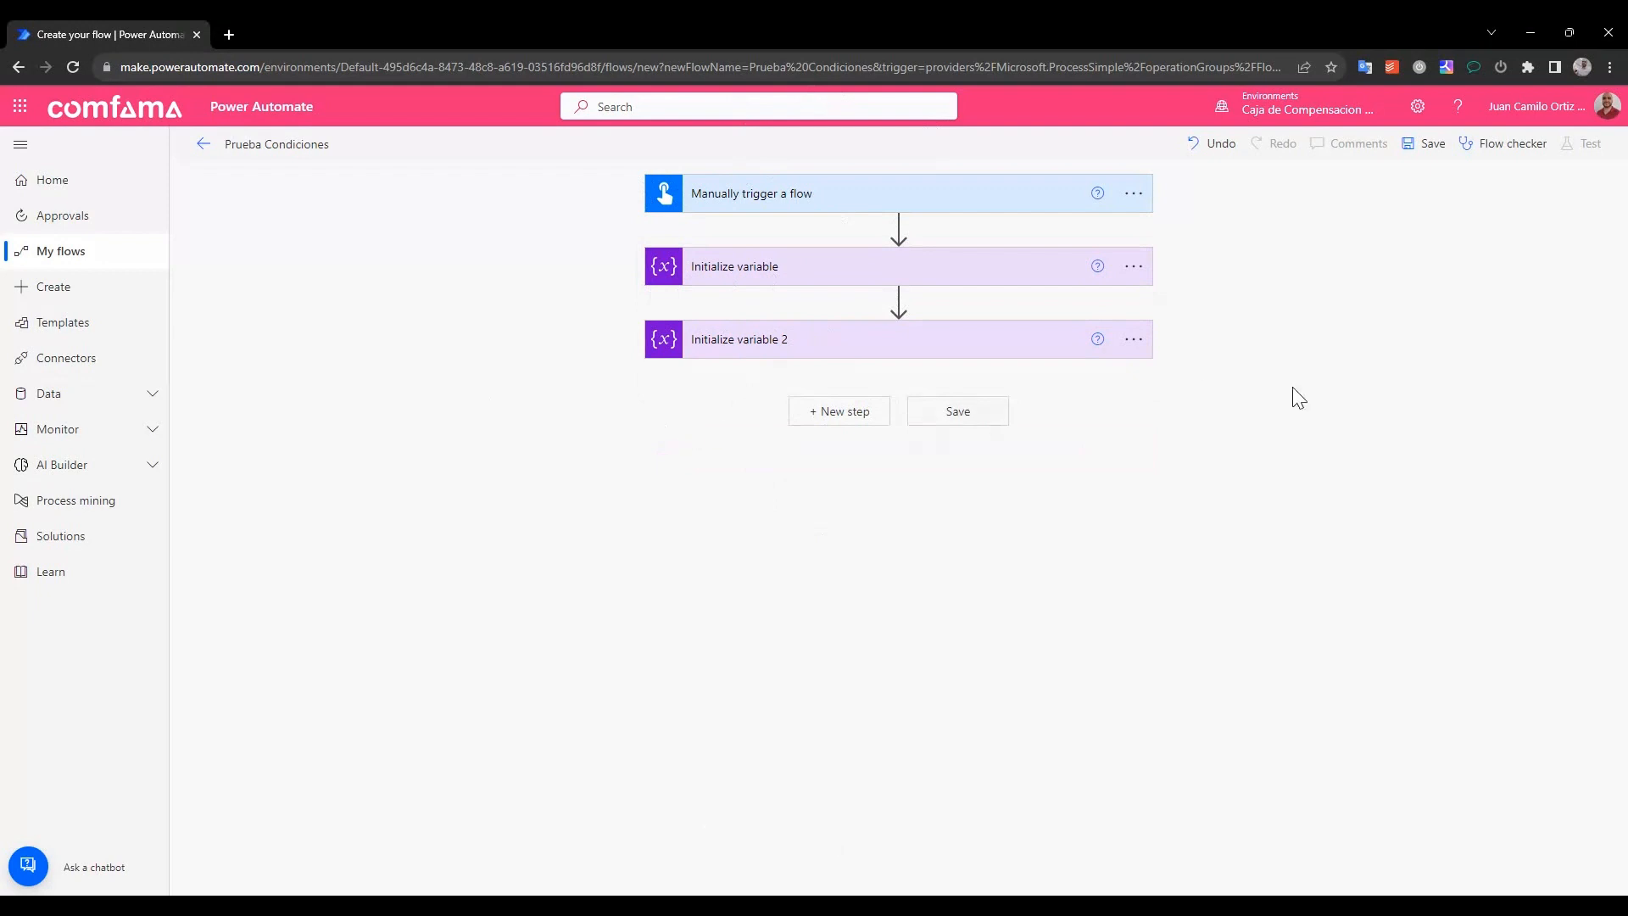
click(1133, 266)
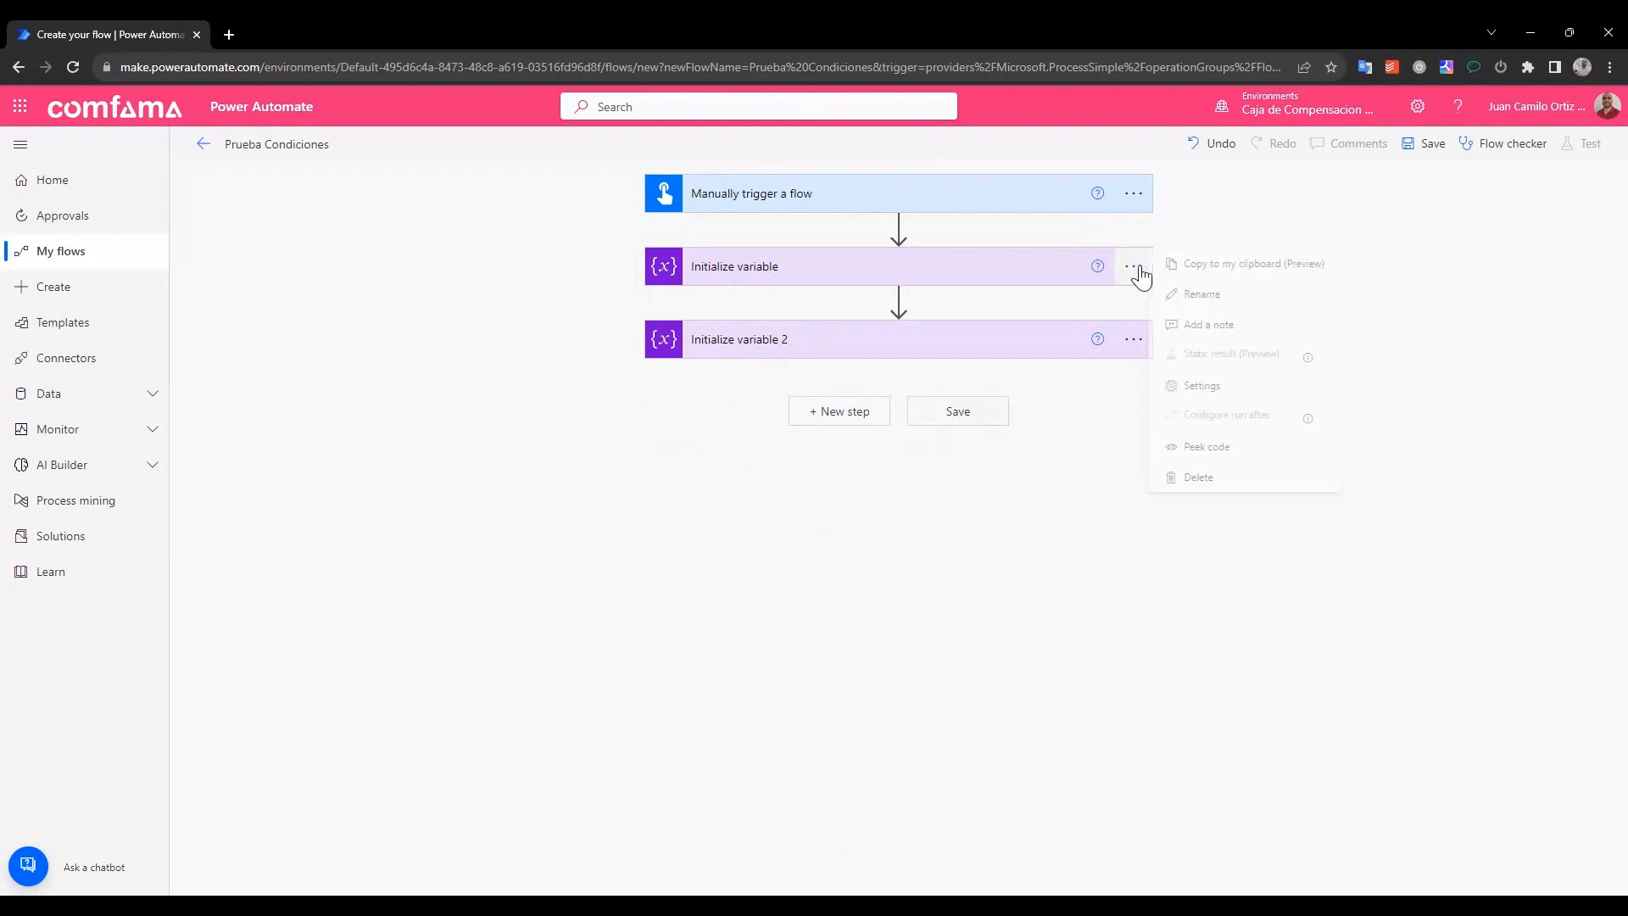
click(1257, 306)
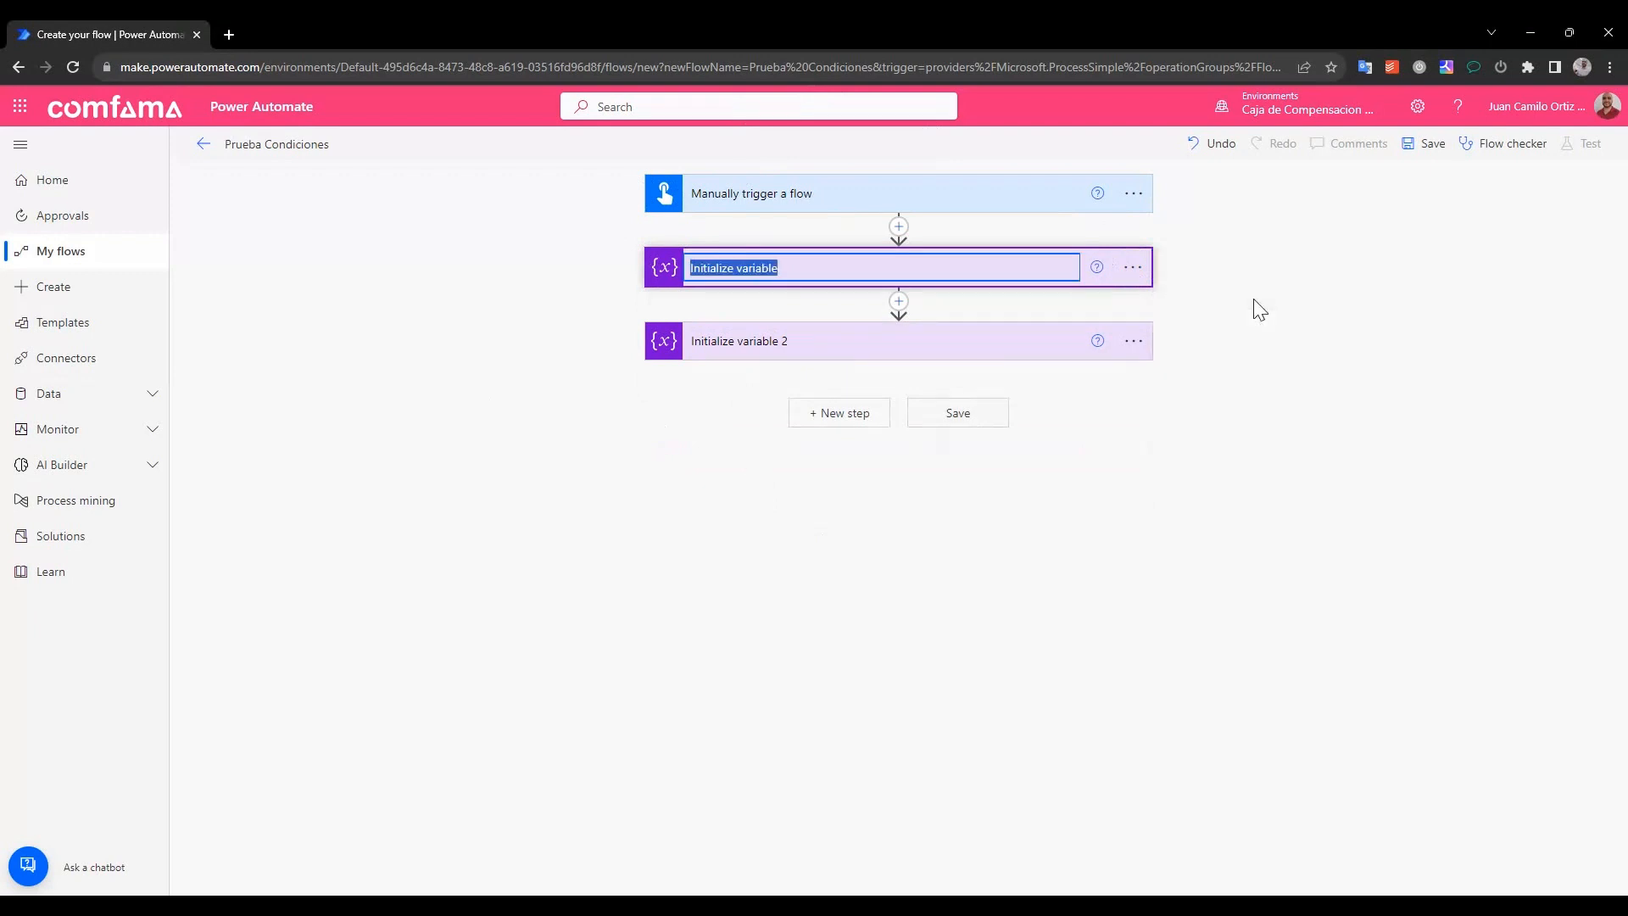
text(Varia)
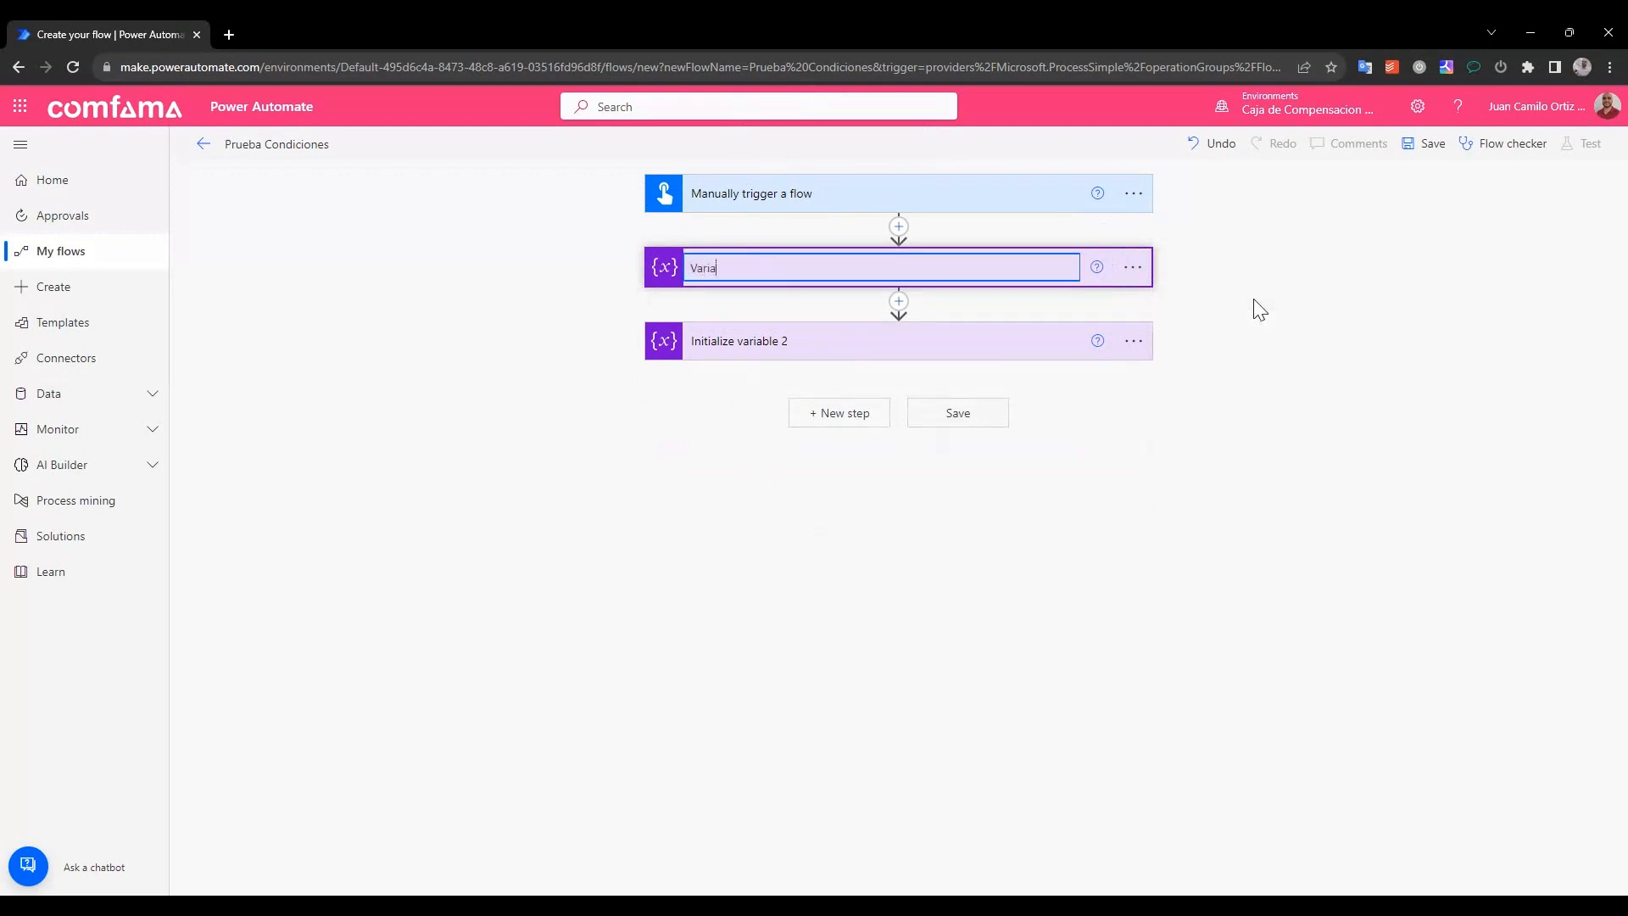
text(ble números Iguales)
Rename the second Initialize variable action as "Variable números Diferentes"
click(1133, 340)
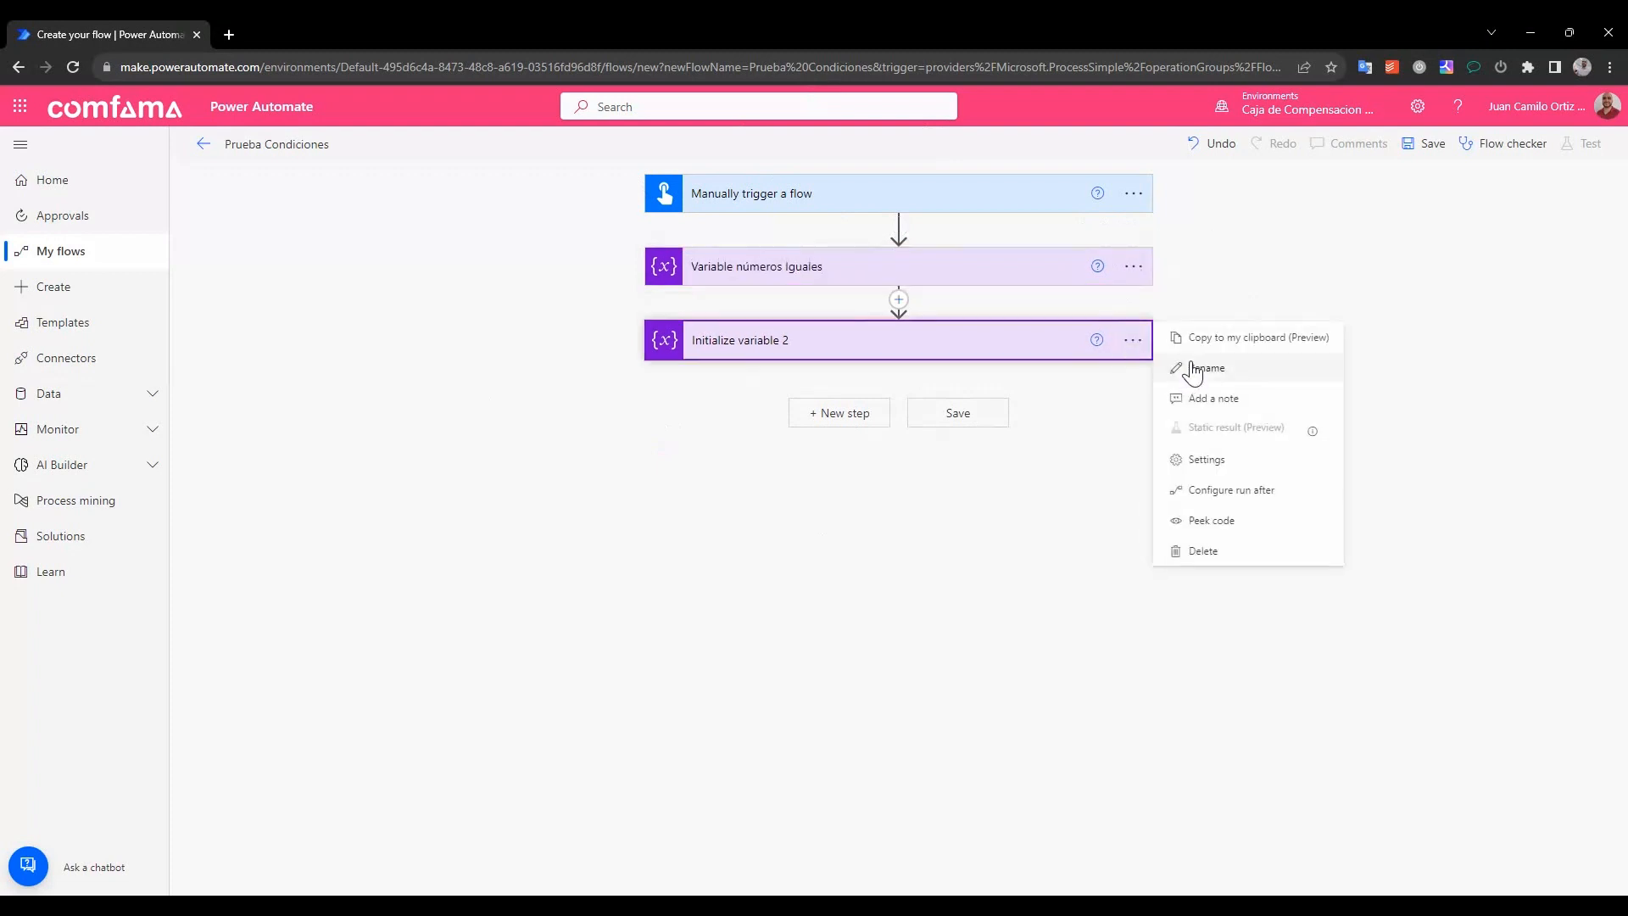
click(1193, 369)
text(Var)
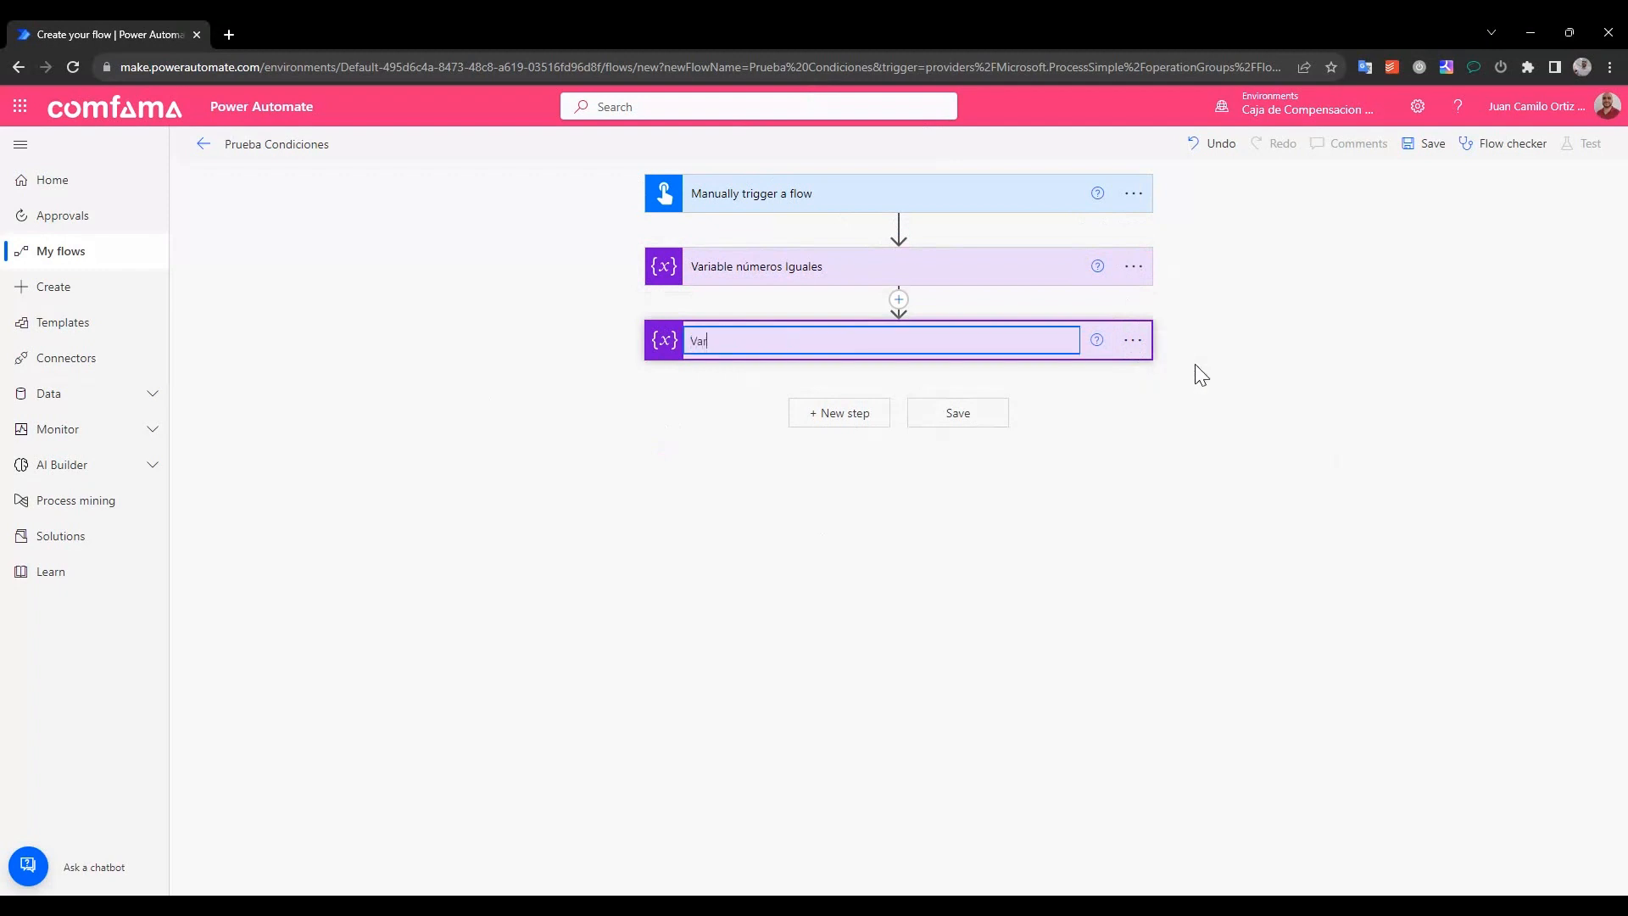
text(iable números Diferentes)
key(Return)
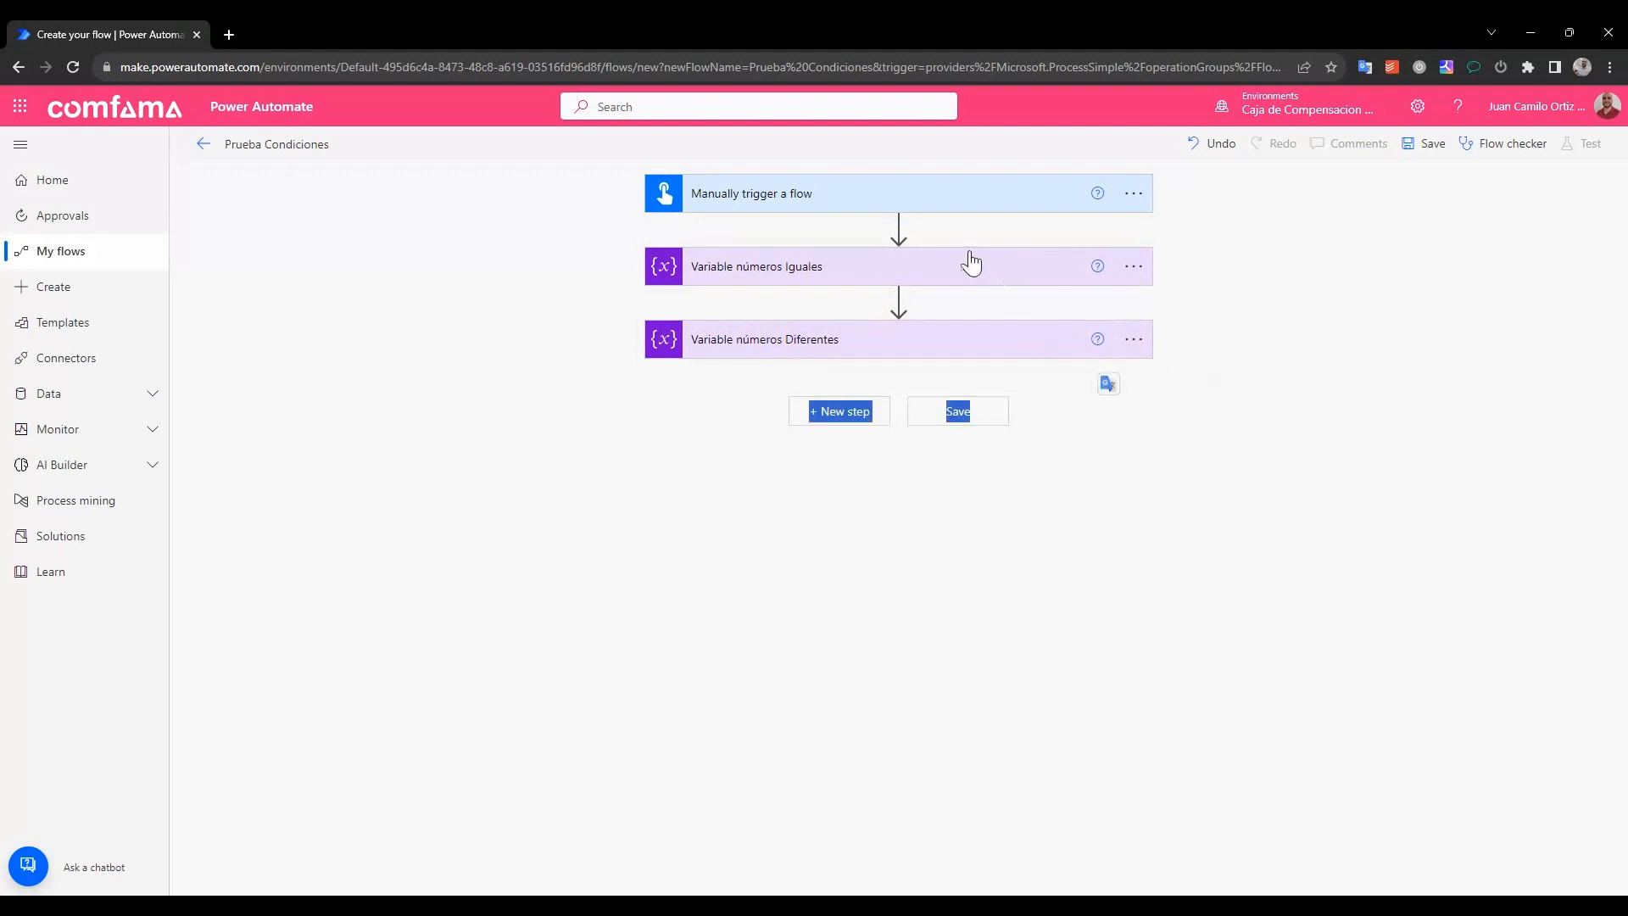
Review the name and type settings of the two renamed variable actions
click(995, 348)
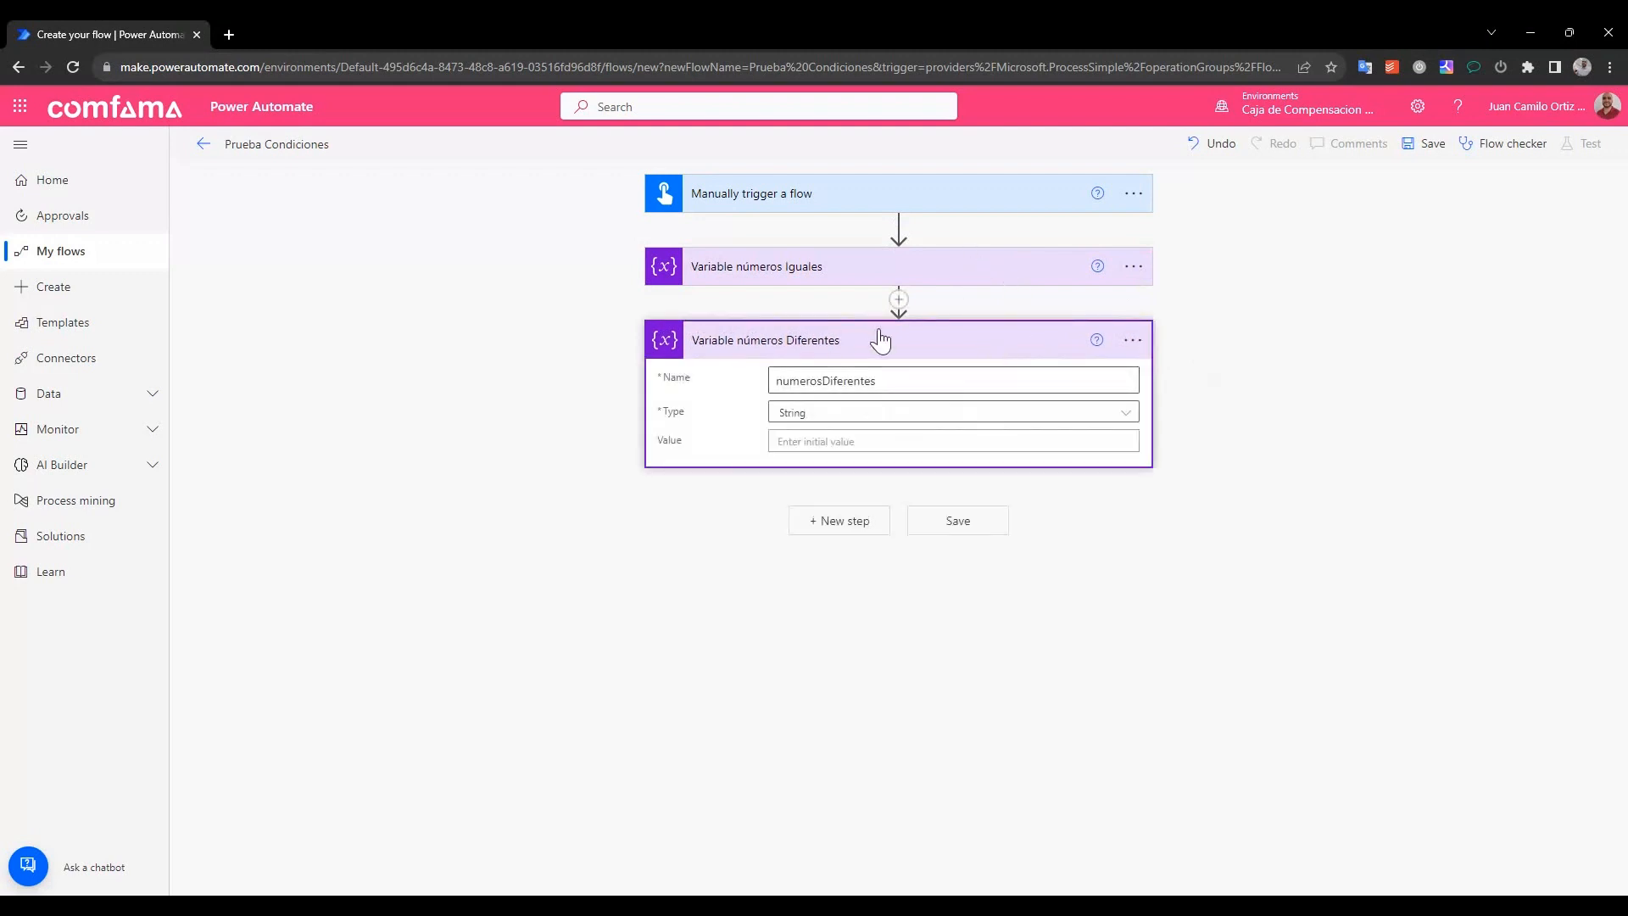
click(883, 339)
click(942, 267)
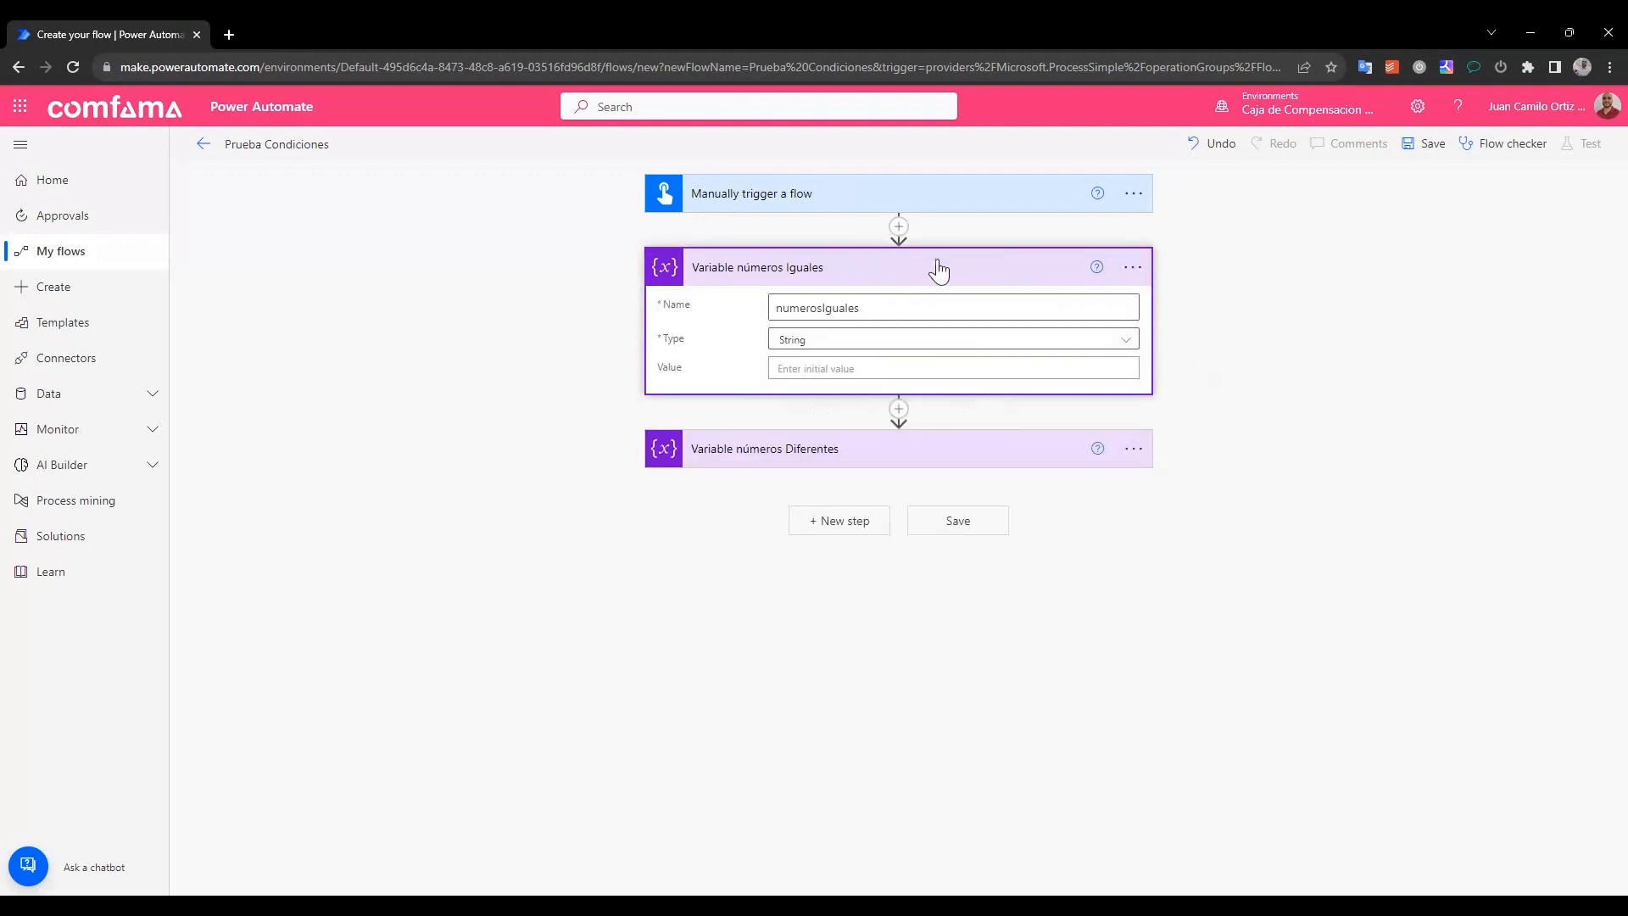
click(926, 280)
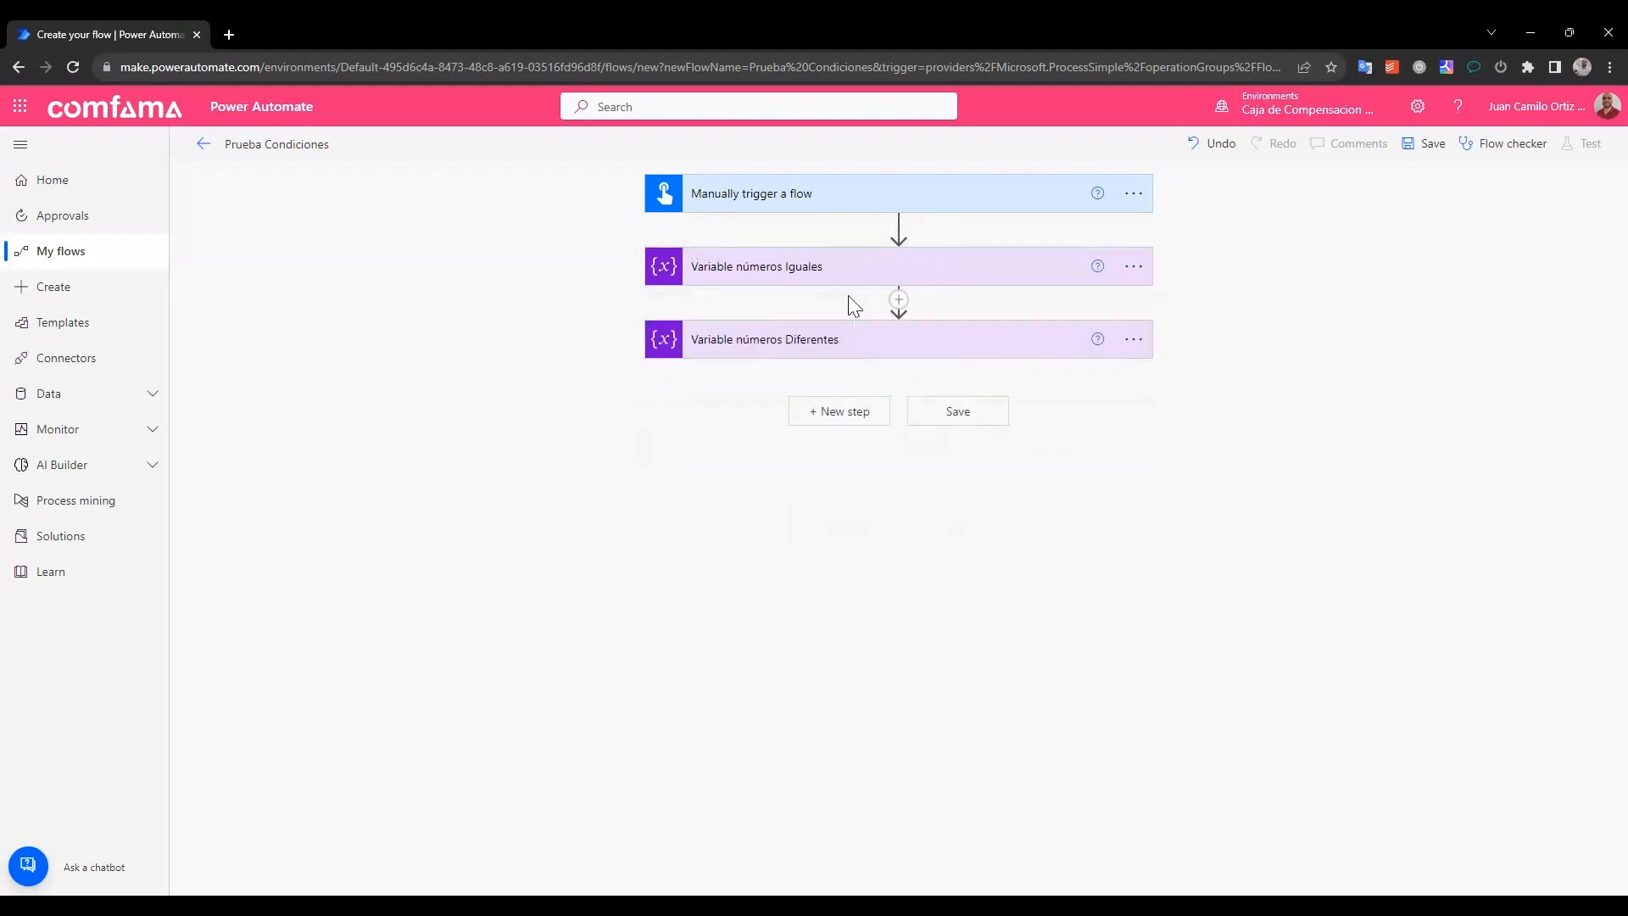
click(869, 282)
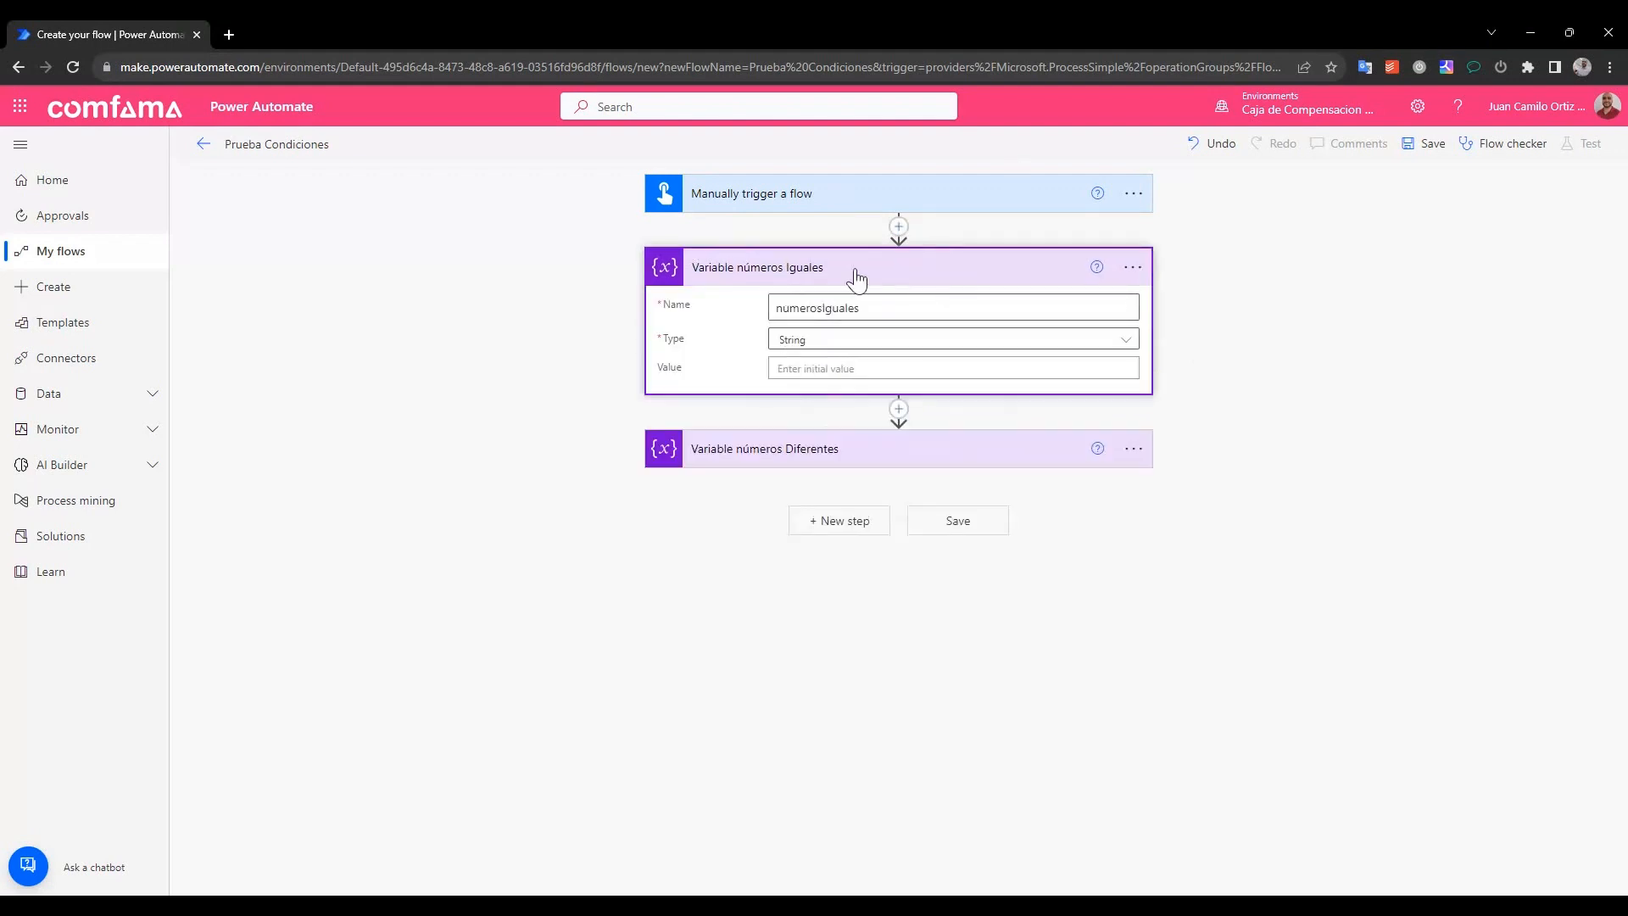
click(875, 273)
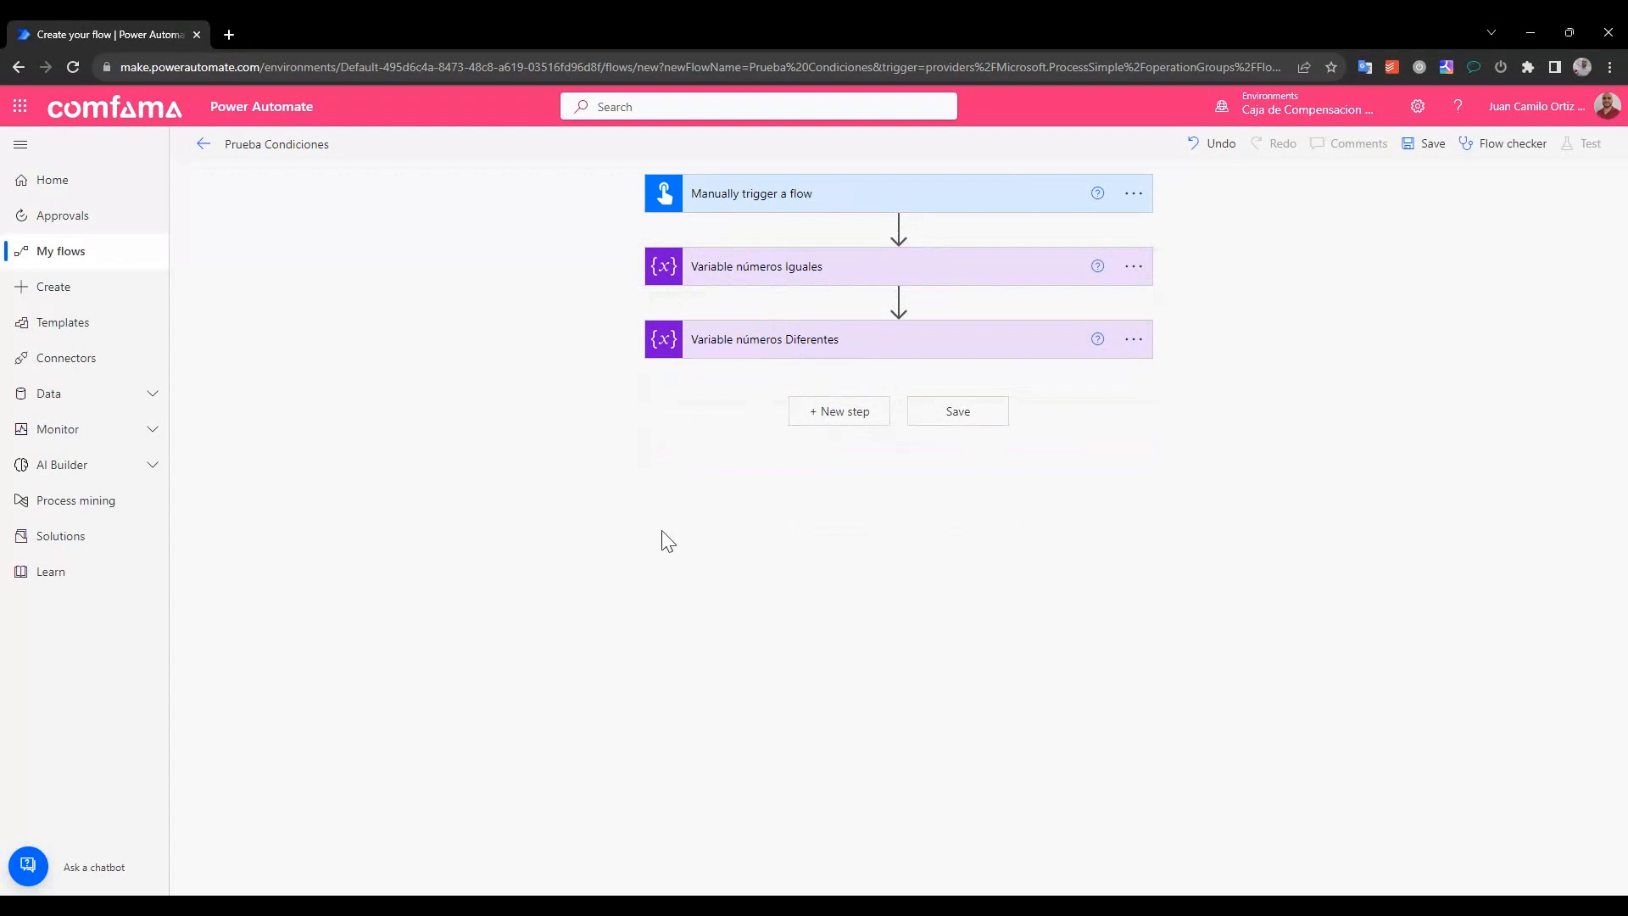
Add a Condition action from the Control connector after the "Variable números Diferentes" action
click(838, 412)
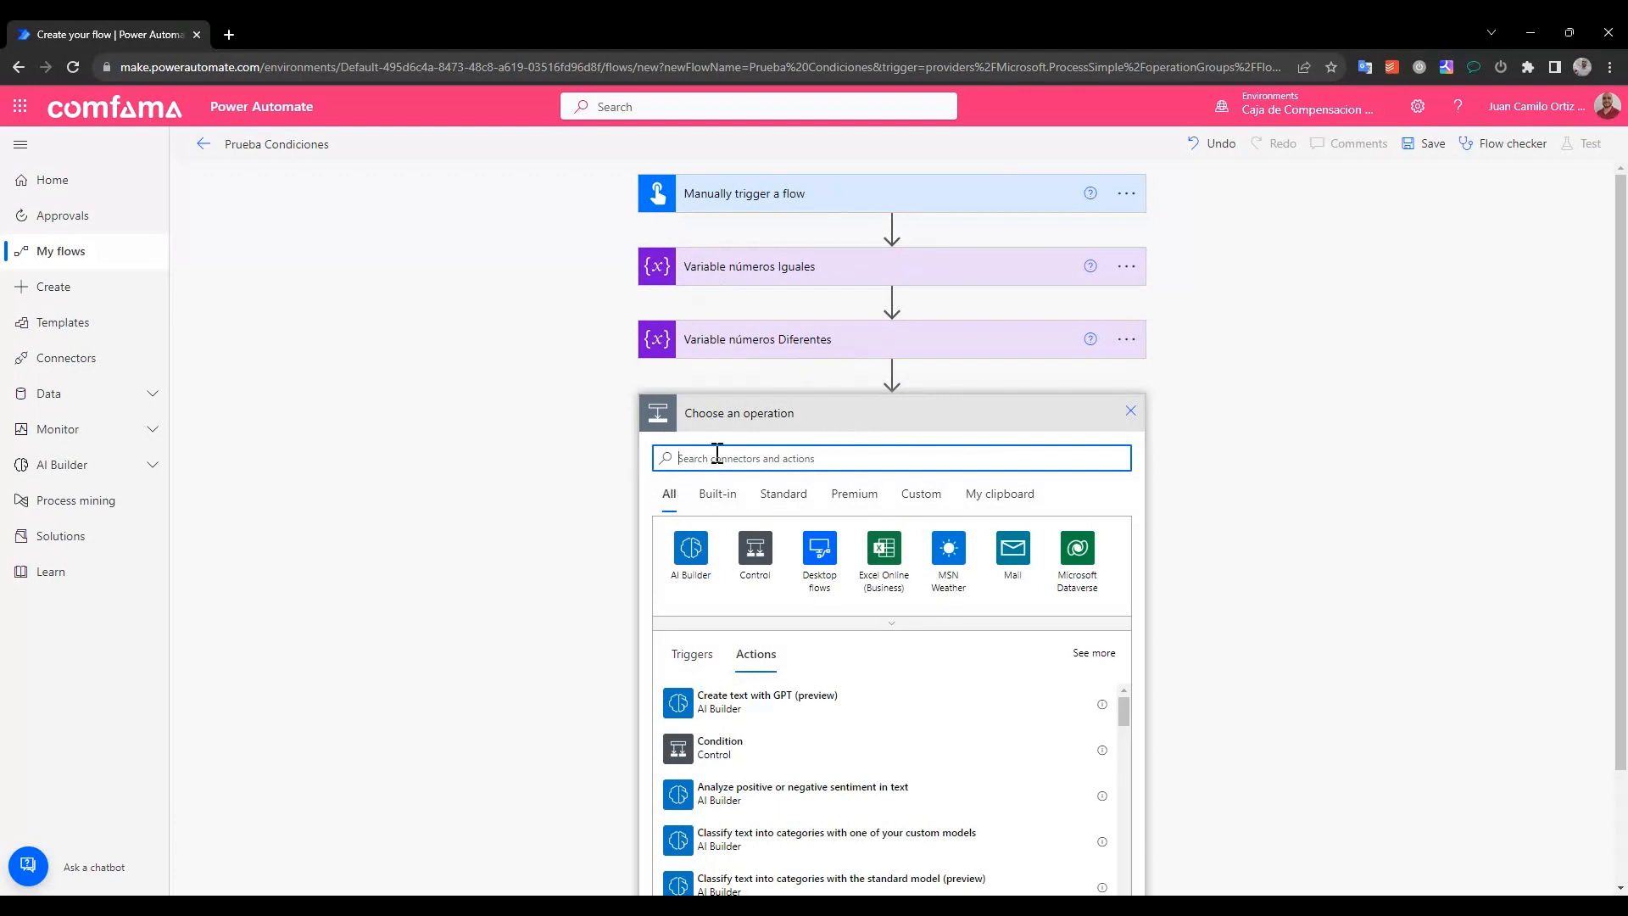
text(control)
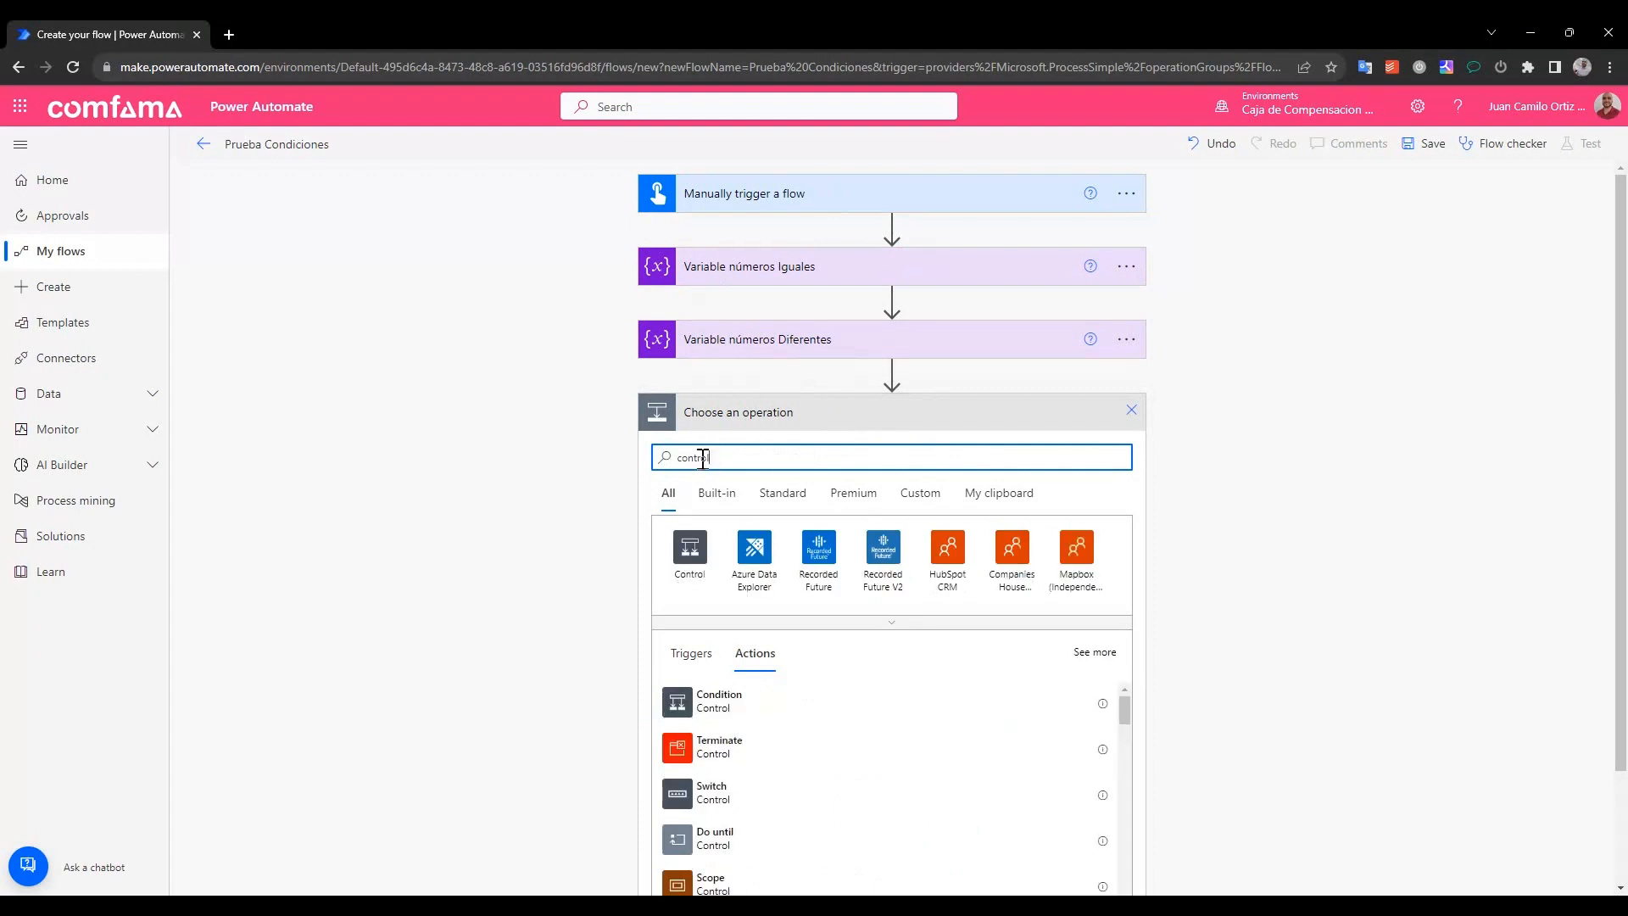
click(690, 550)
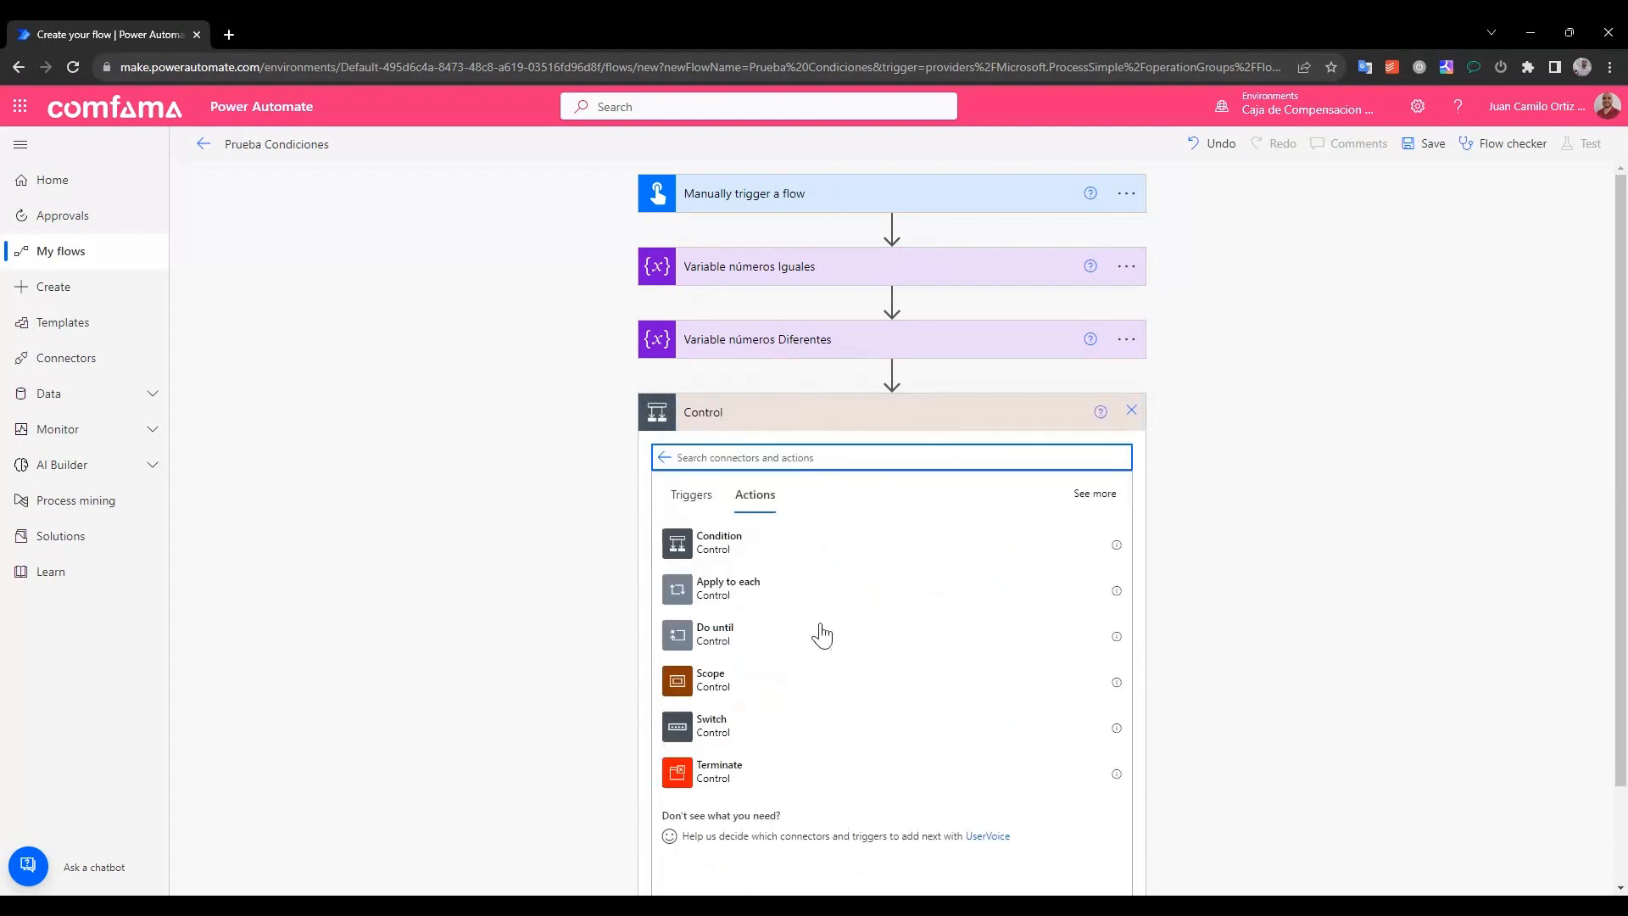
click(717, 547)
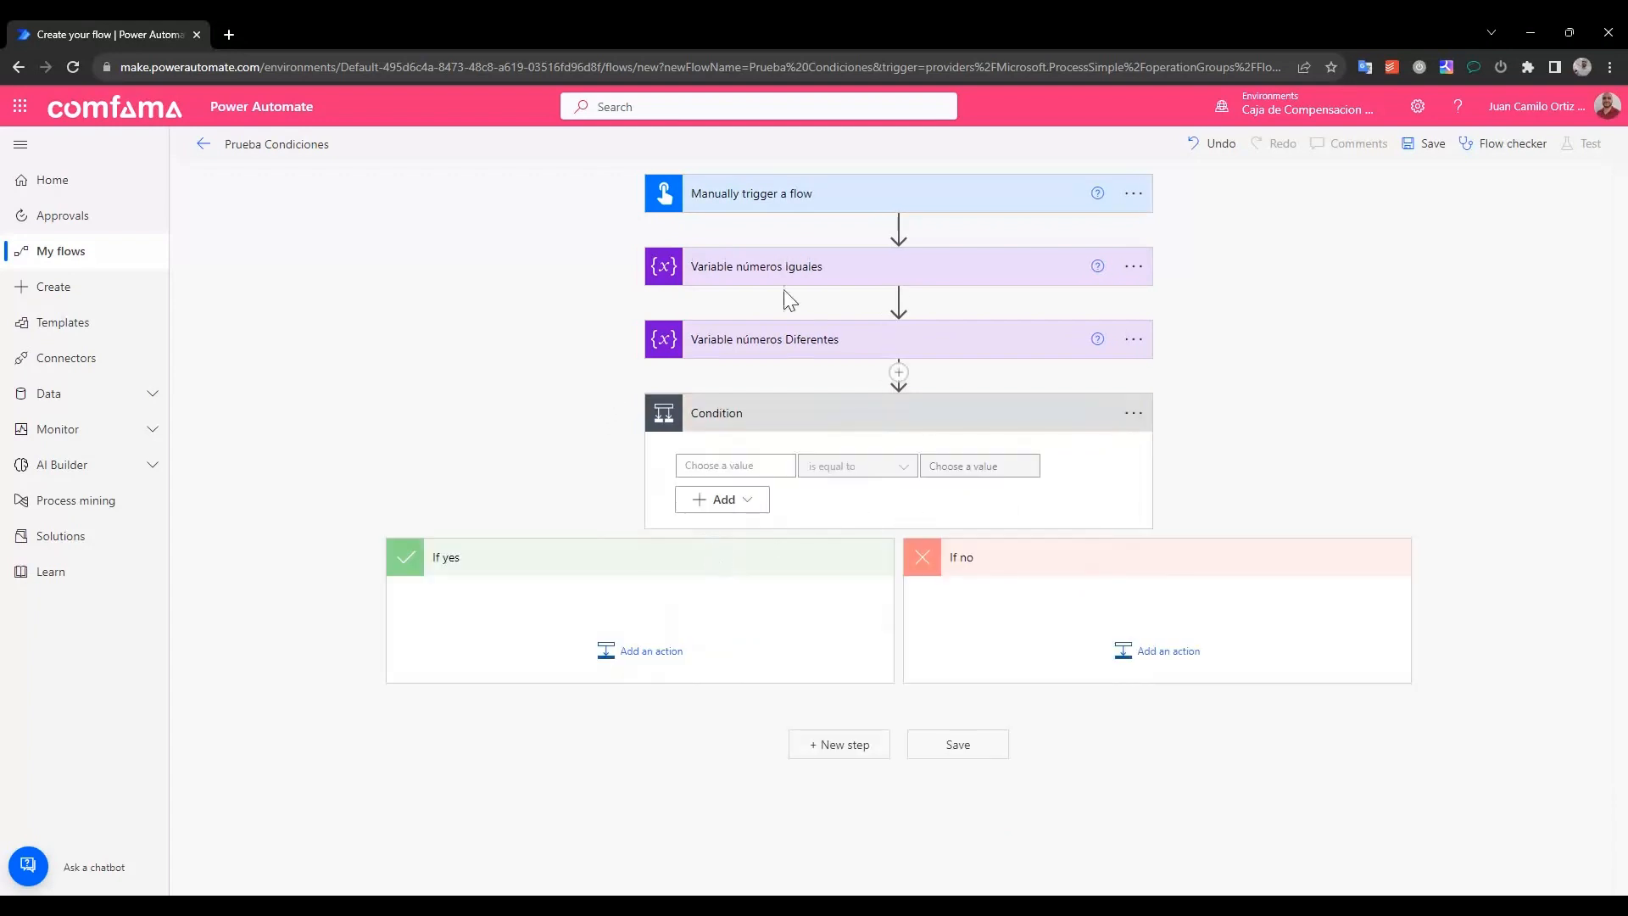
Set the first value of the condition to the trigger's dynamic content numeroUno
click(741, 471)
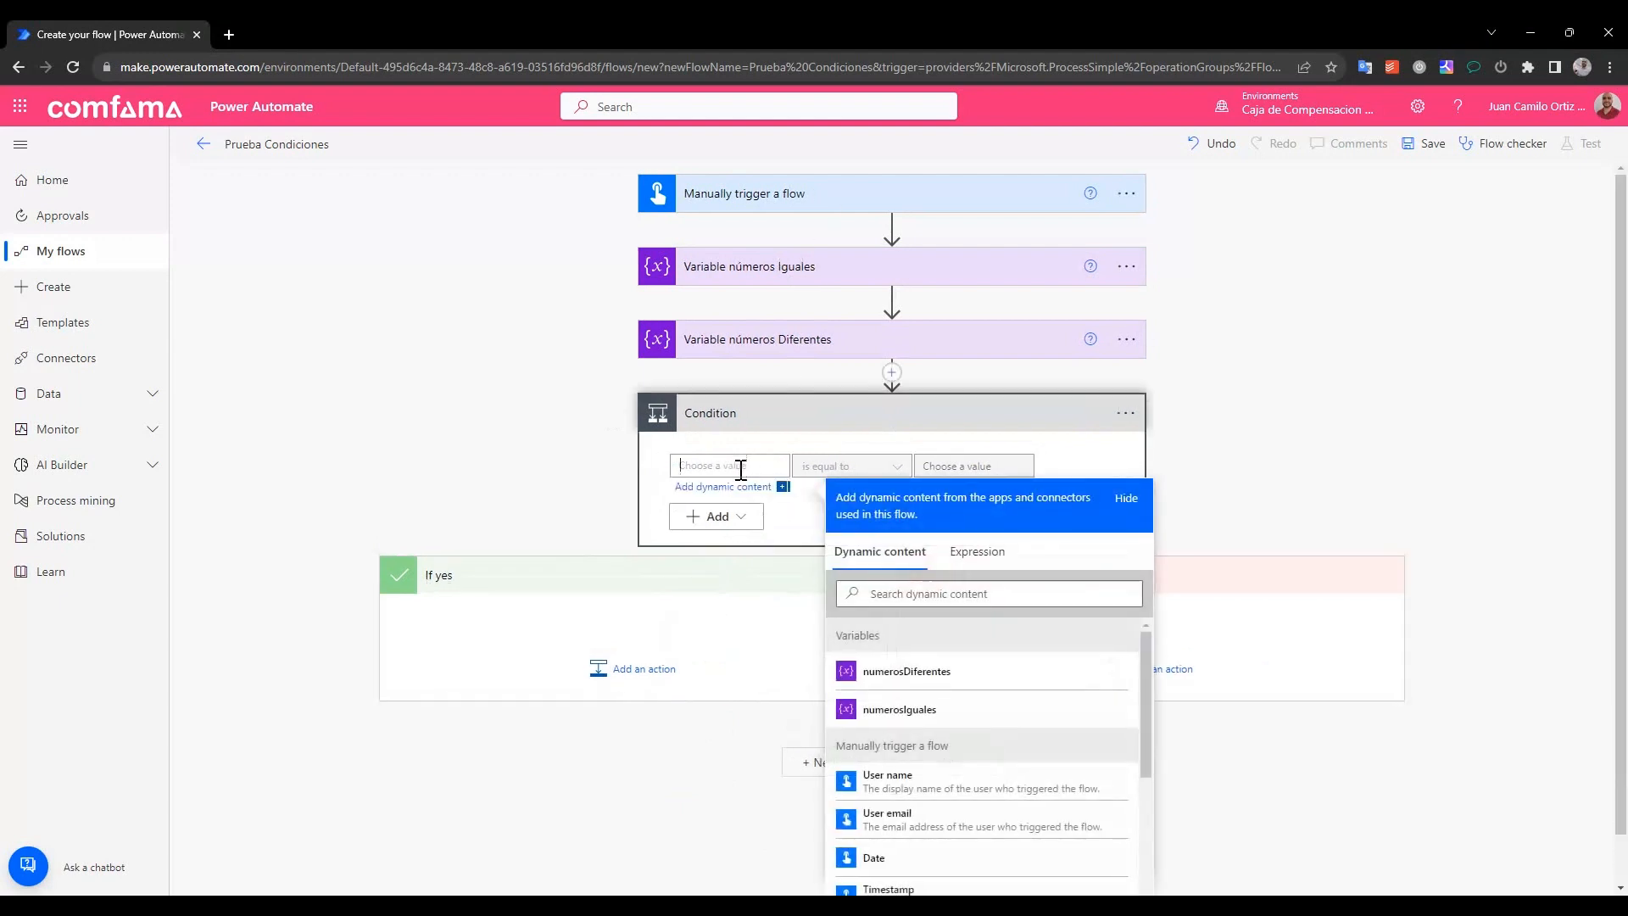
click(908, 203)
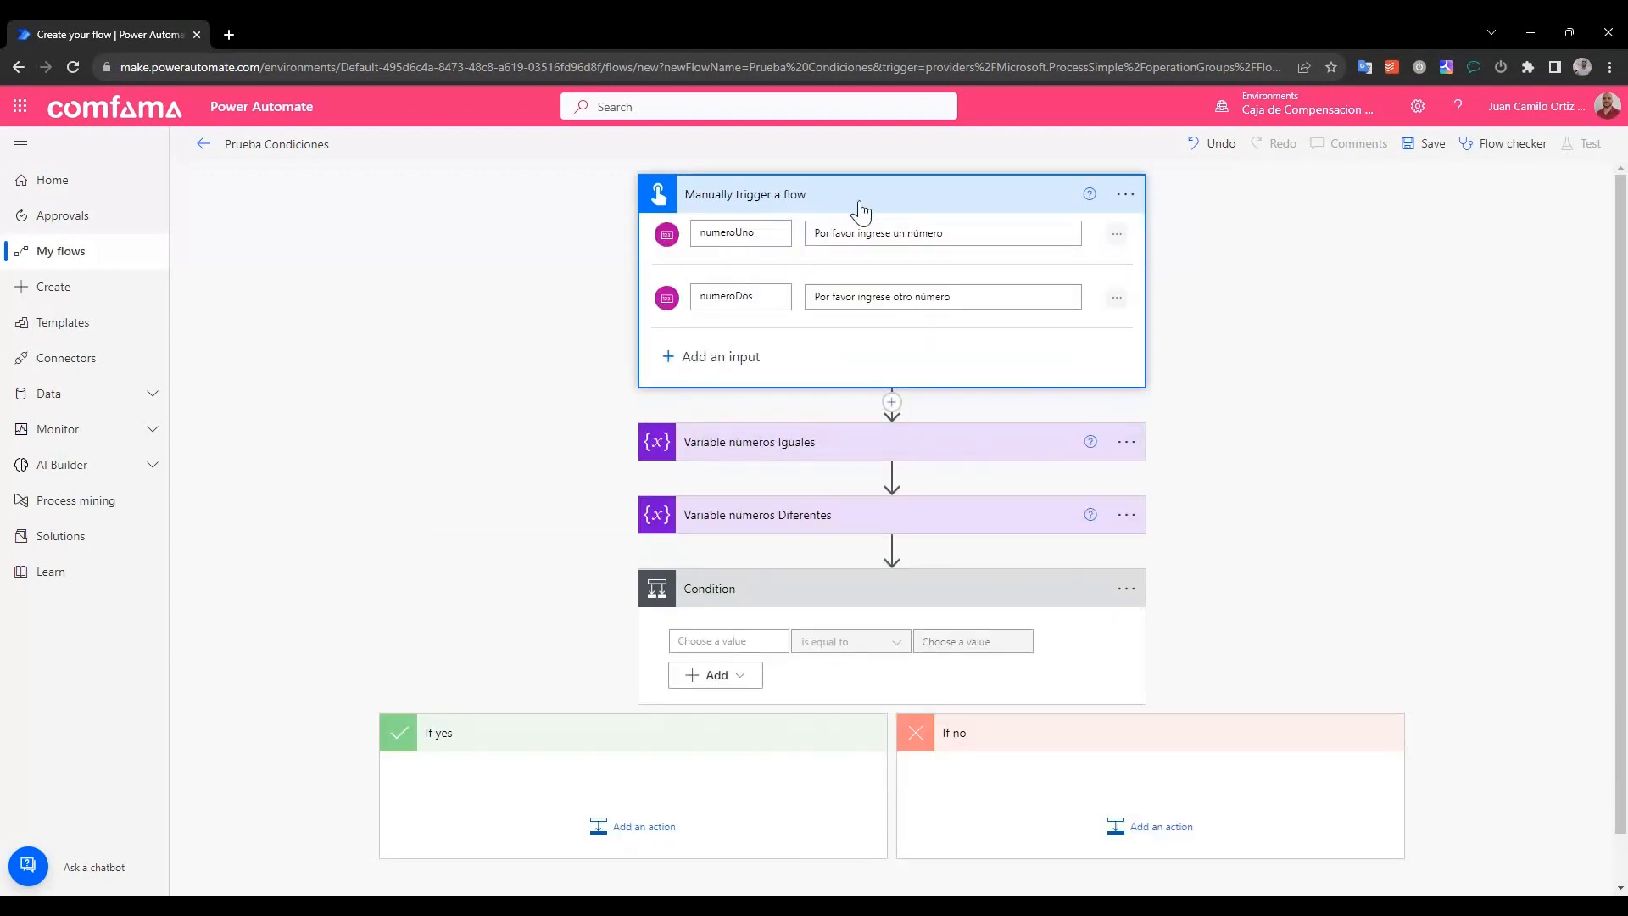
scroll(644, 535, down, 2)
click(727, 585)
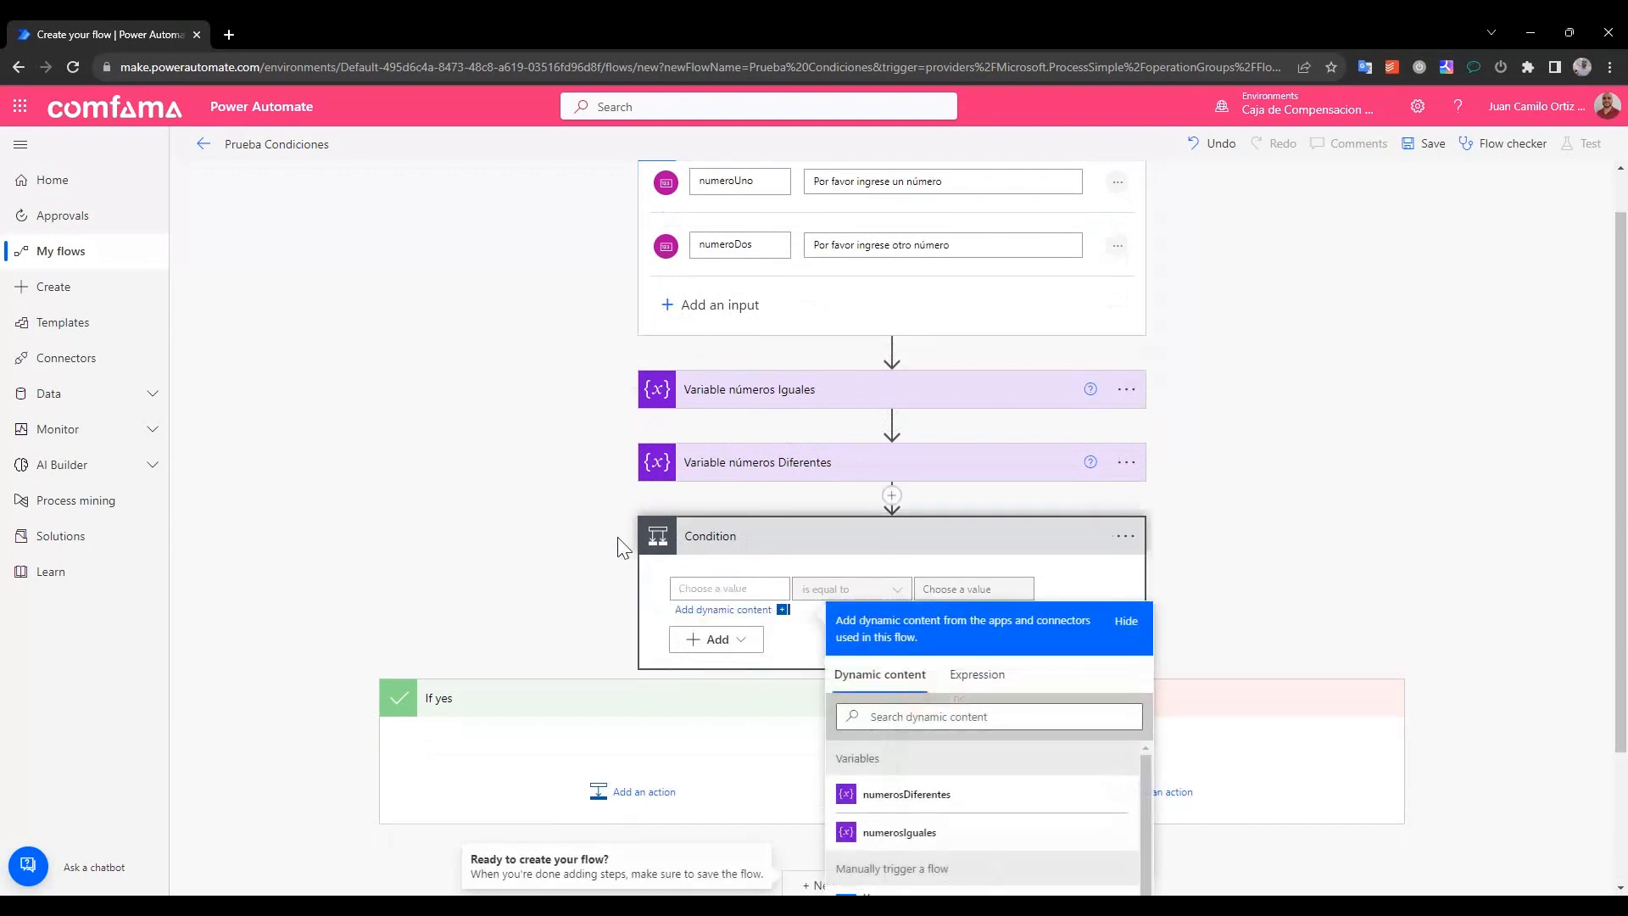
scroll(577, 475, down, 3)
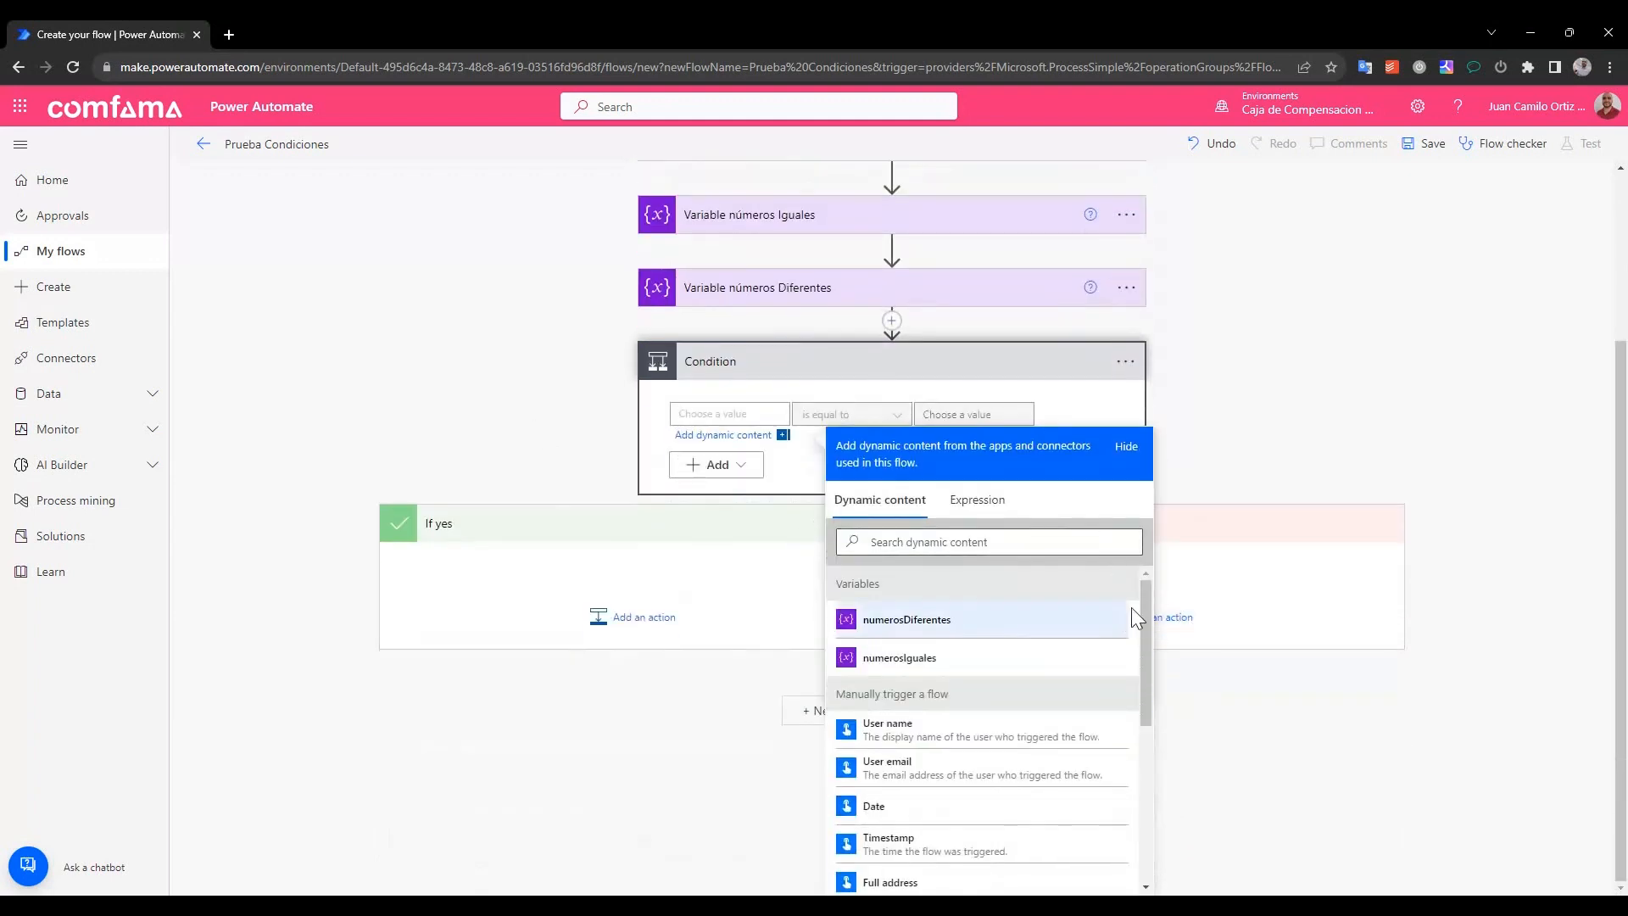
drag(1147, 599, 1143, 791)
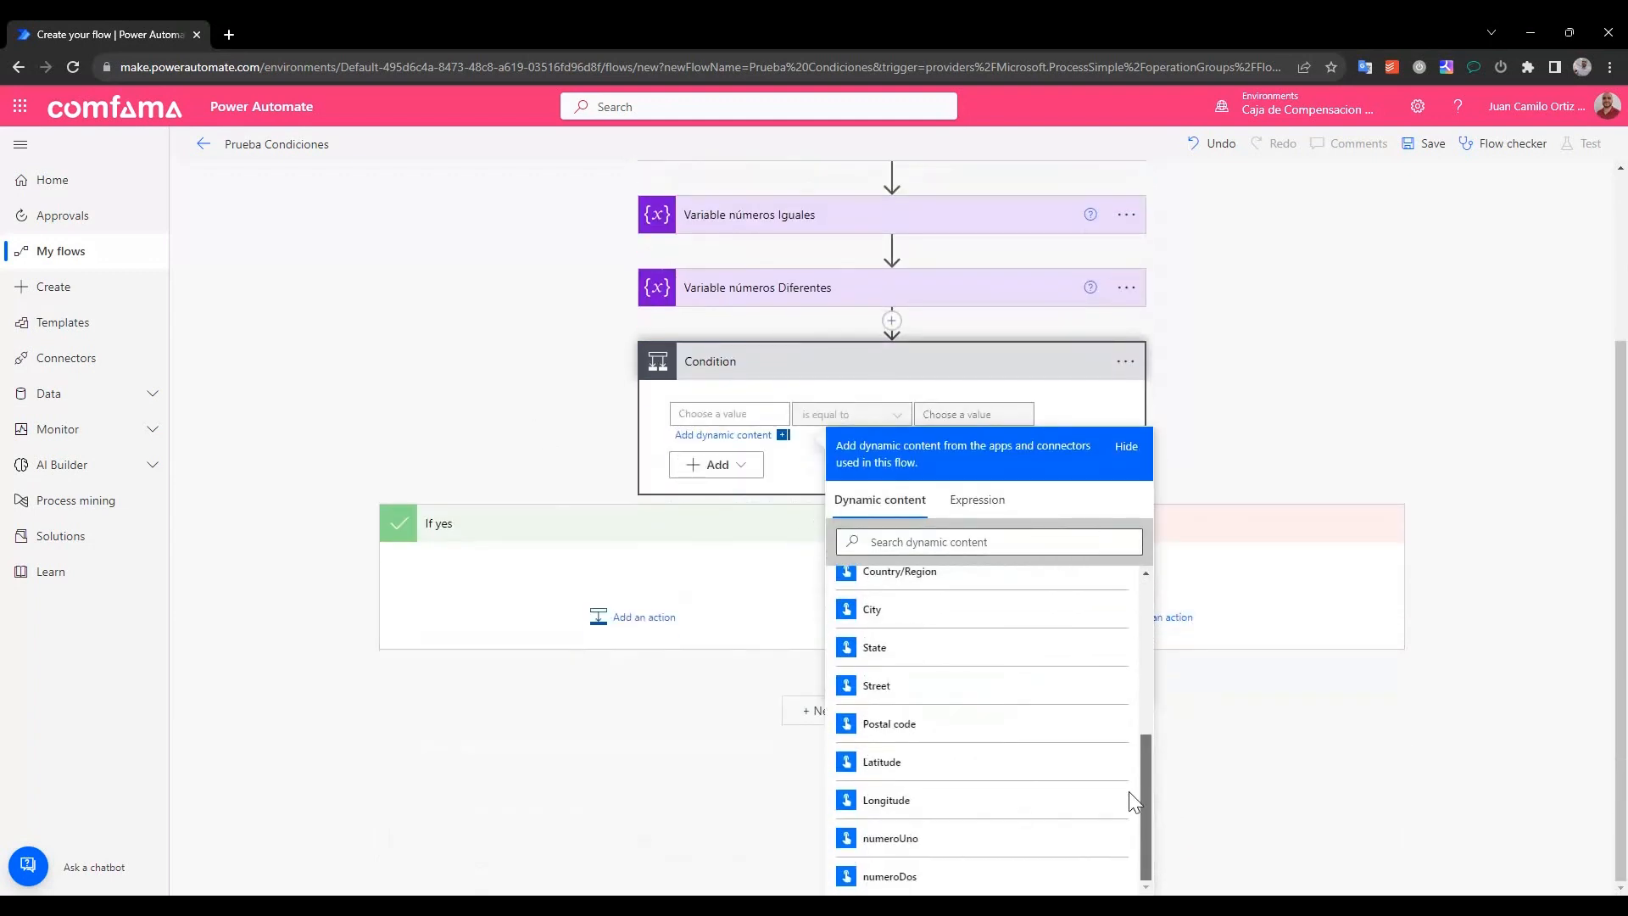
click(923, 858)
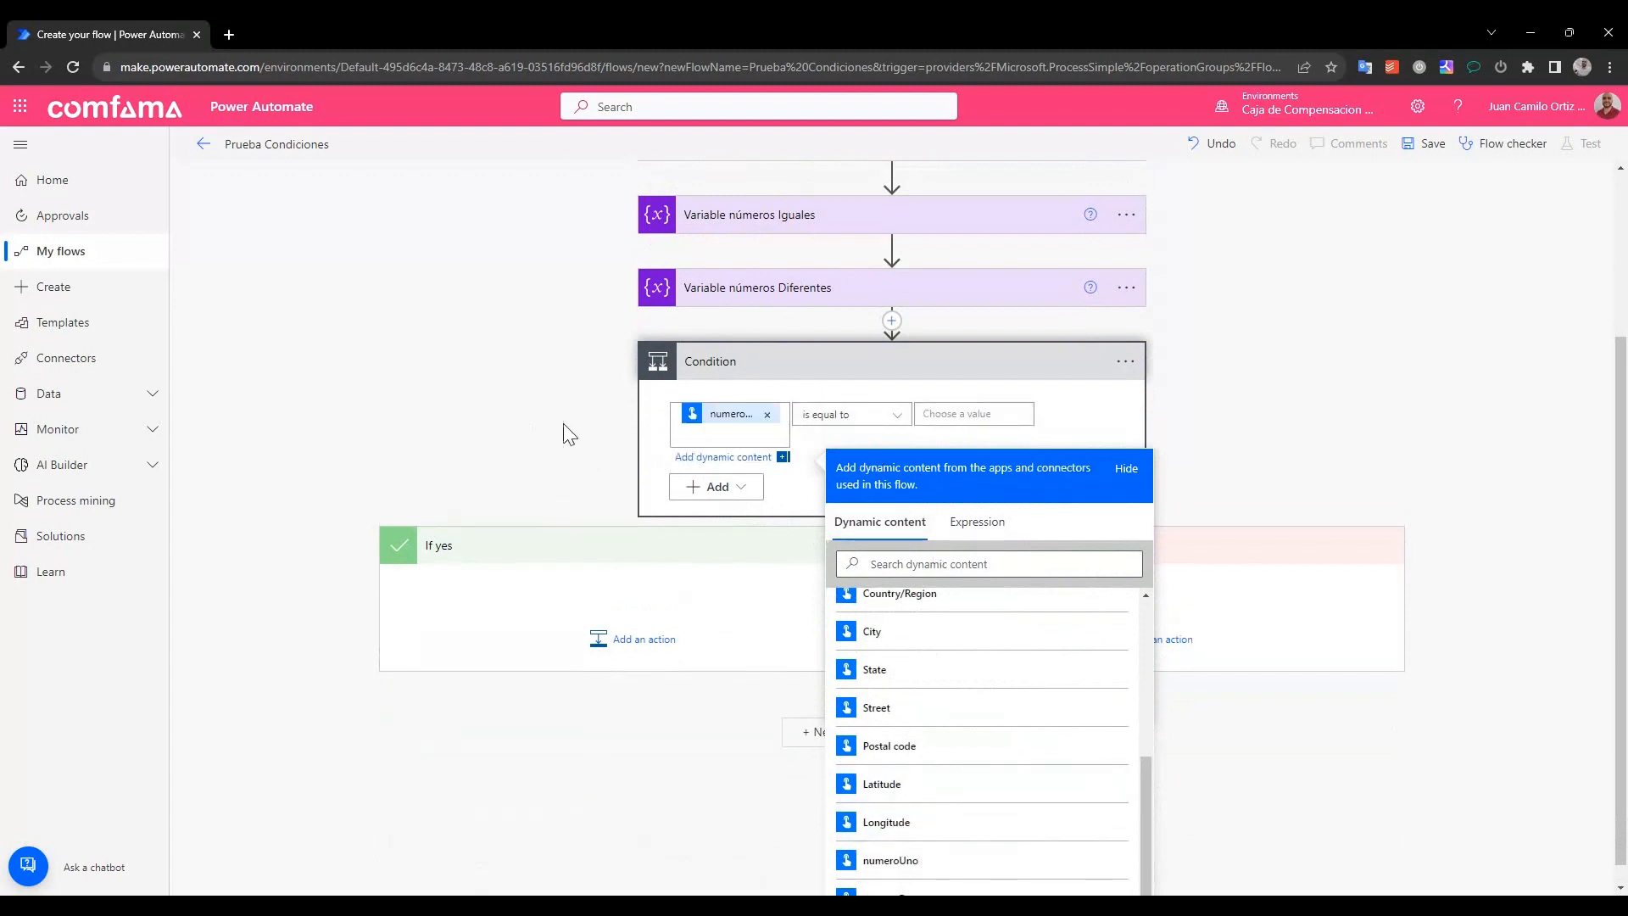
click(878, 440)
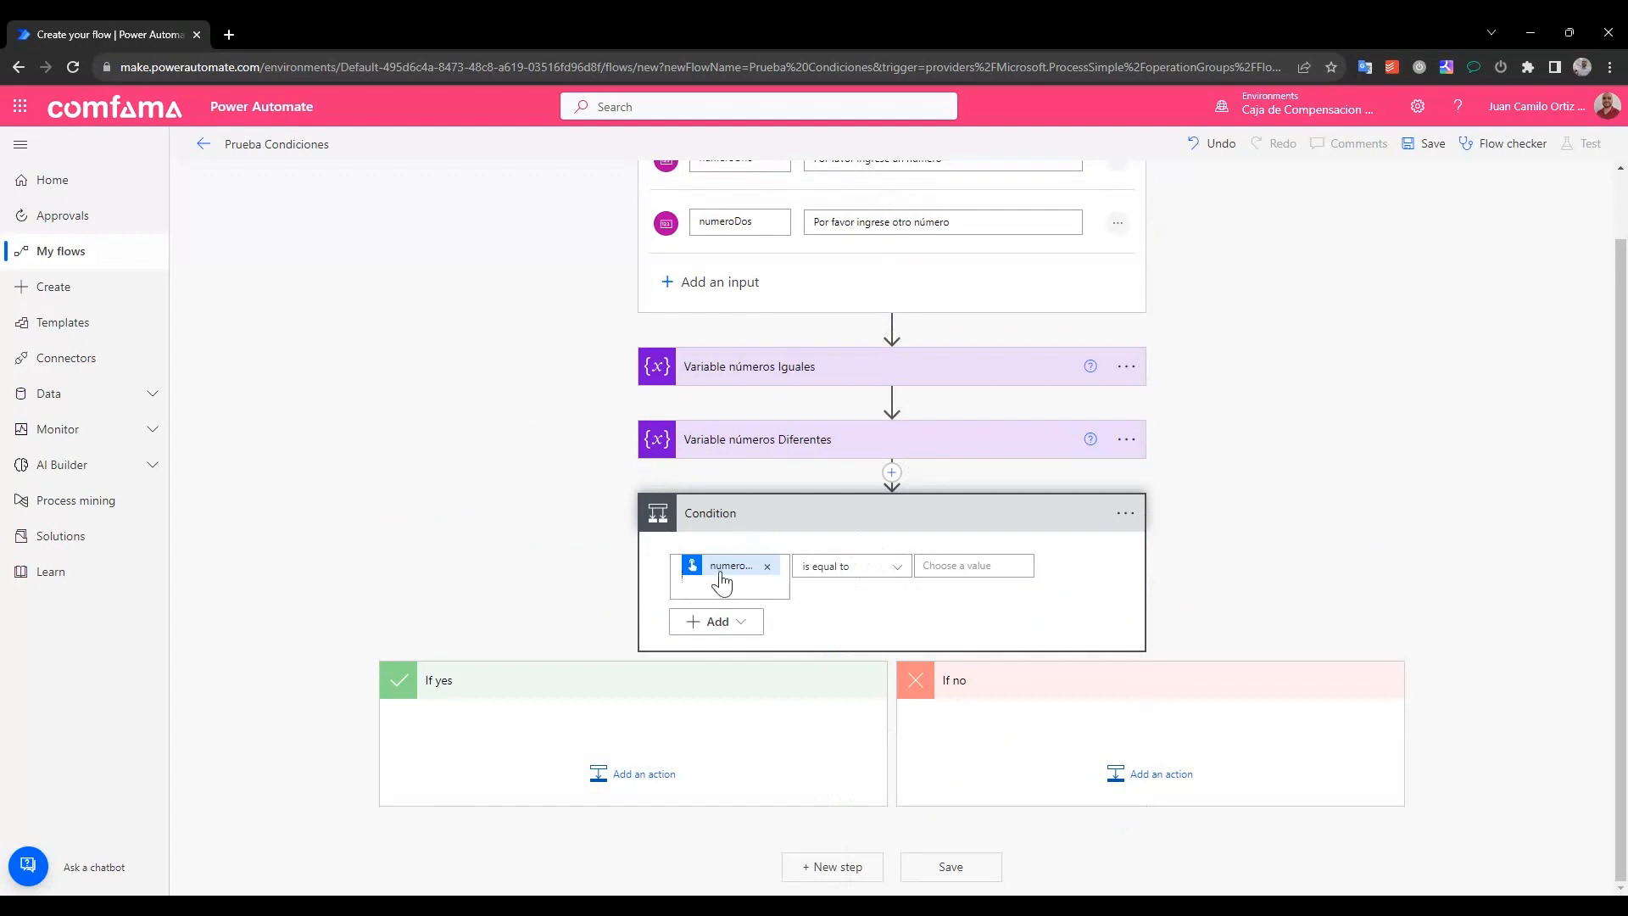
Set the comparison value of the "is equal to" condition to the trigger's dynamic content numeroDos
click(967, 568)
scroll(1278, 730, down, 5)
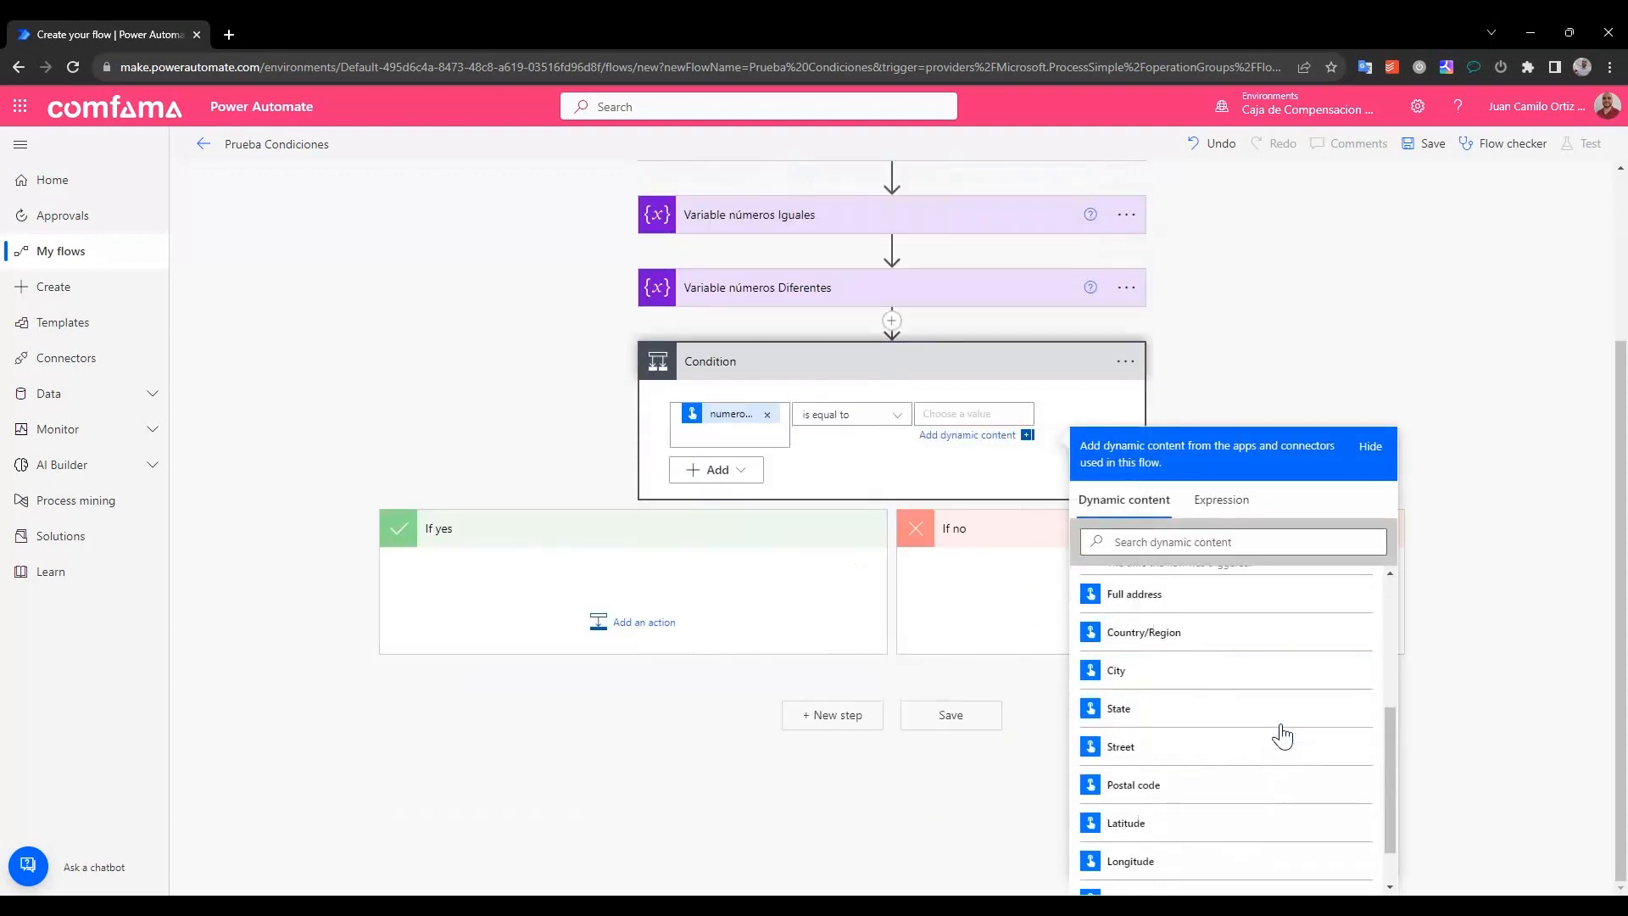
click(1160, 882)
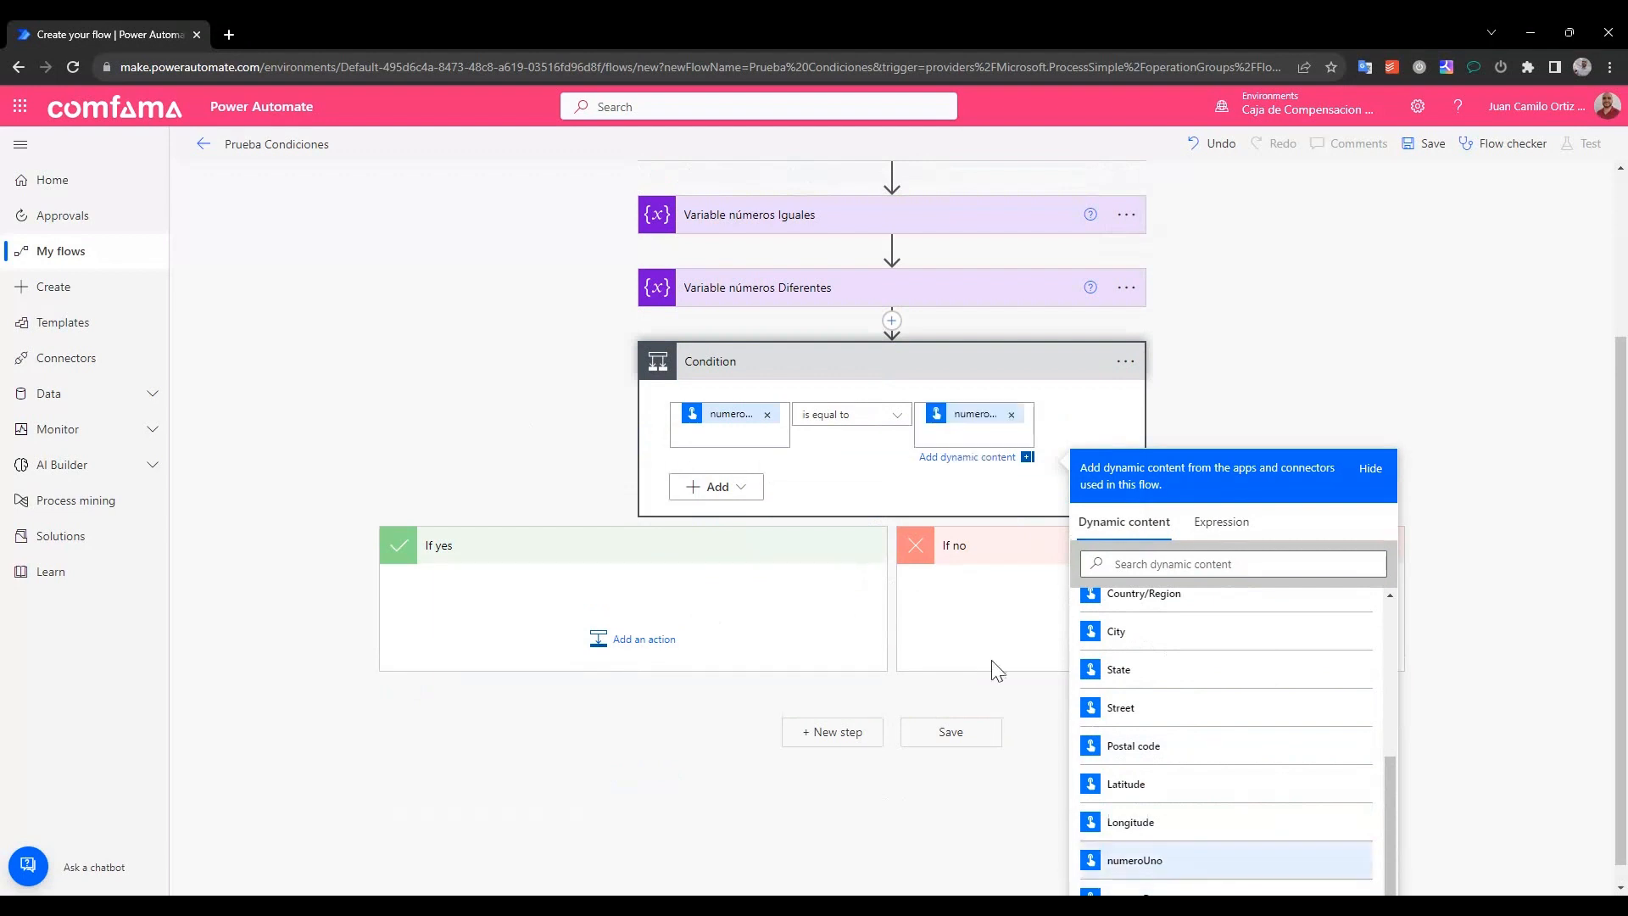
click(538, 595)
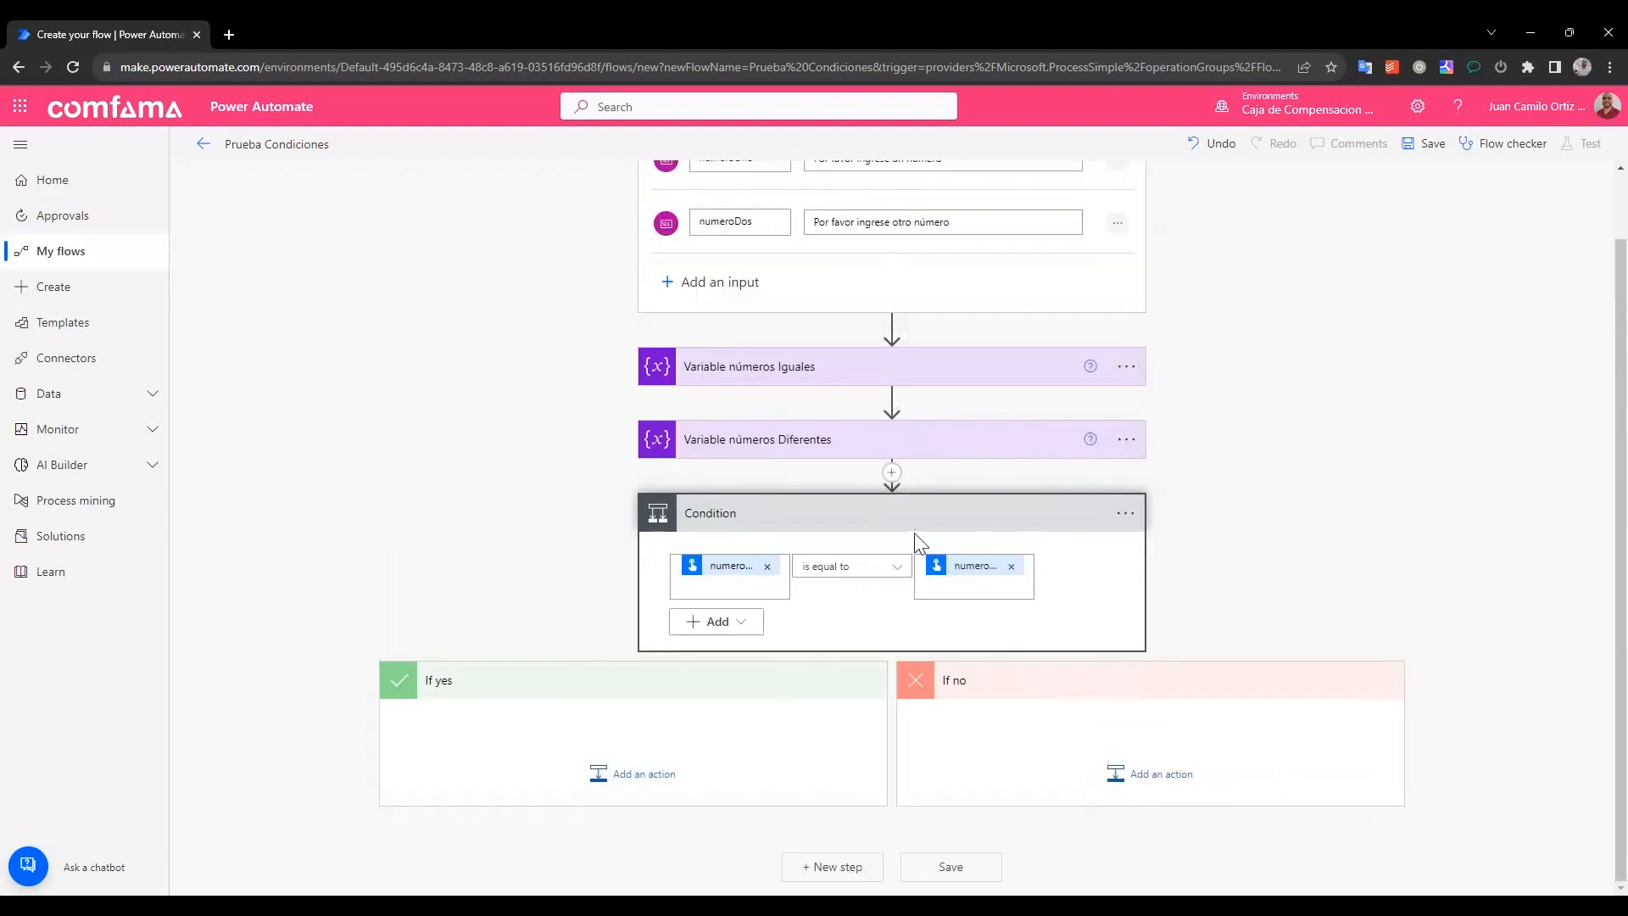
Add a Set variable action to the If yes branch of the condition
click(647, 776)
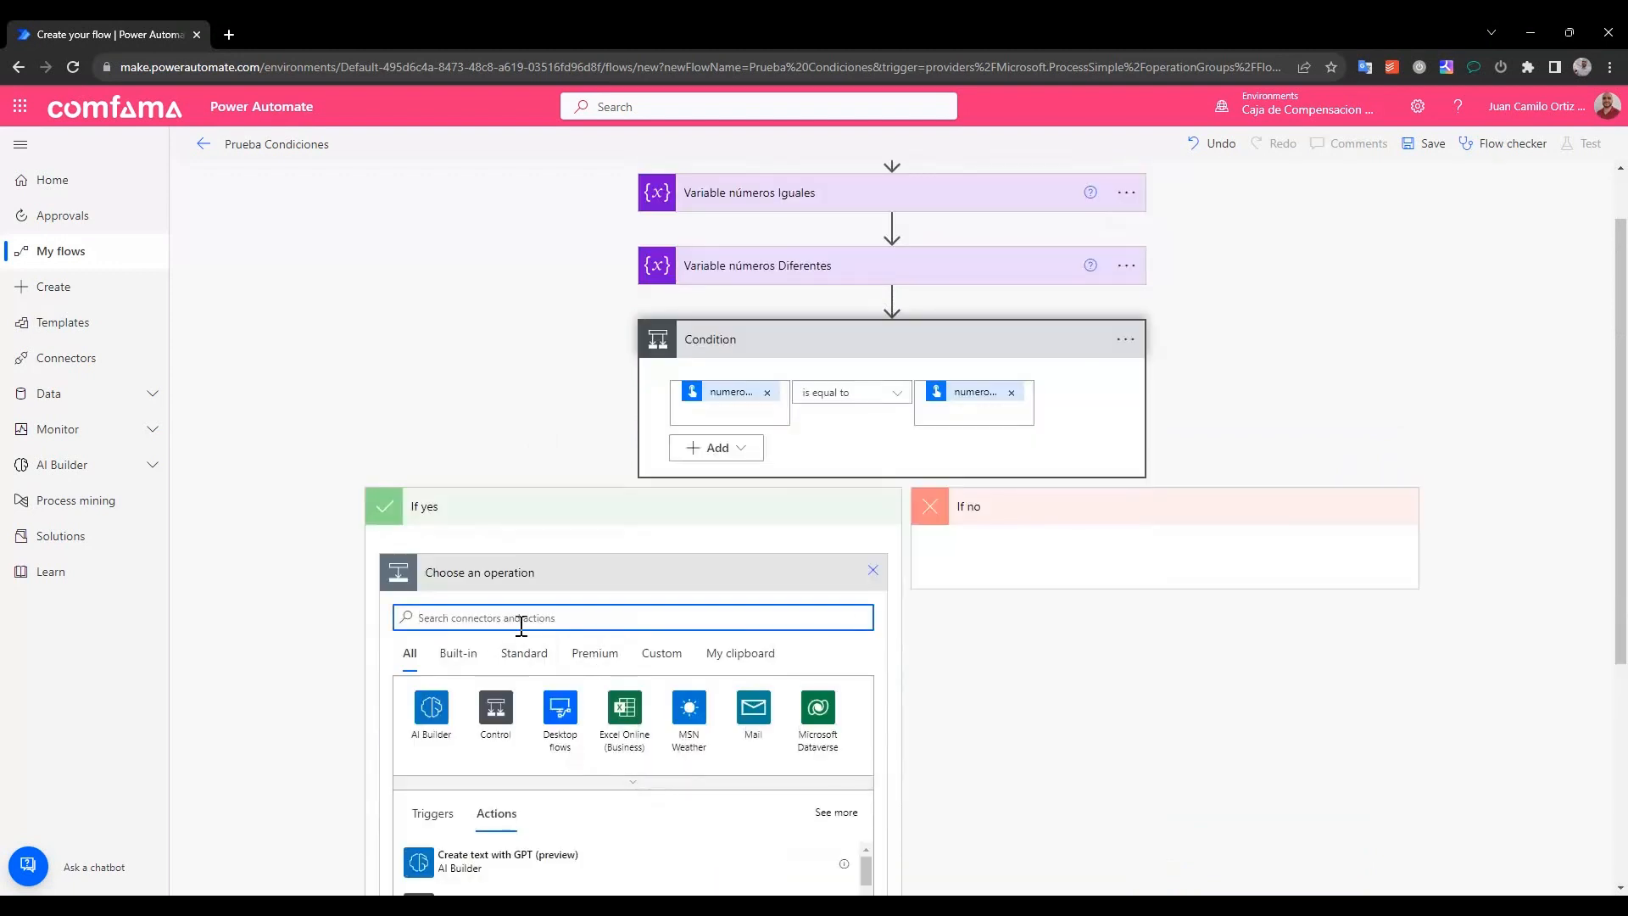
text(variable)
click(812, 195)
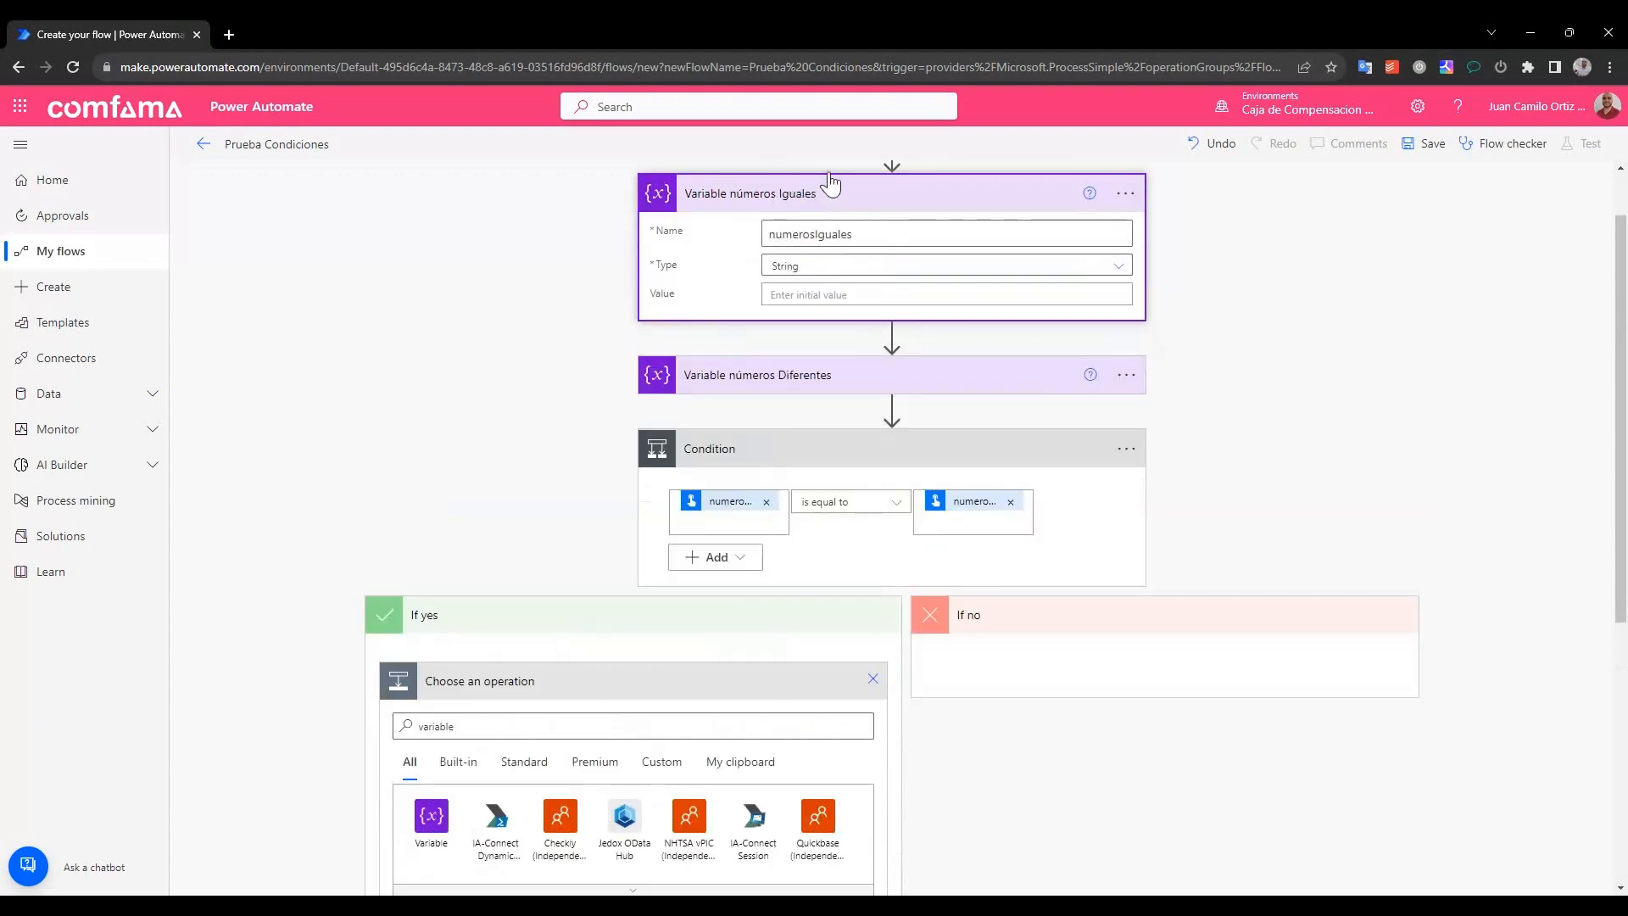
click(833, 195)
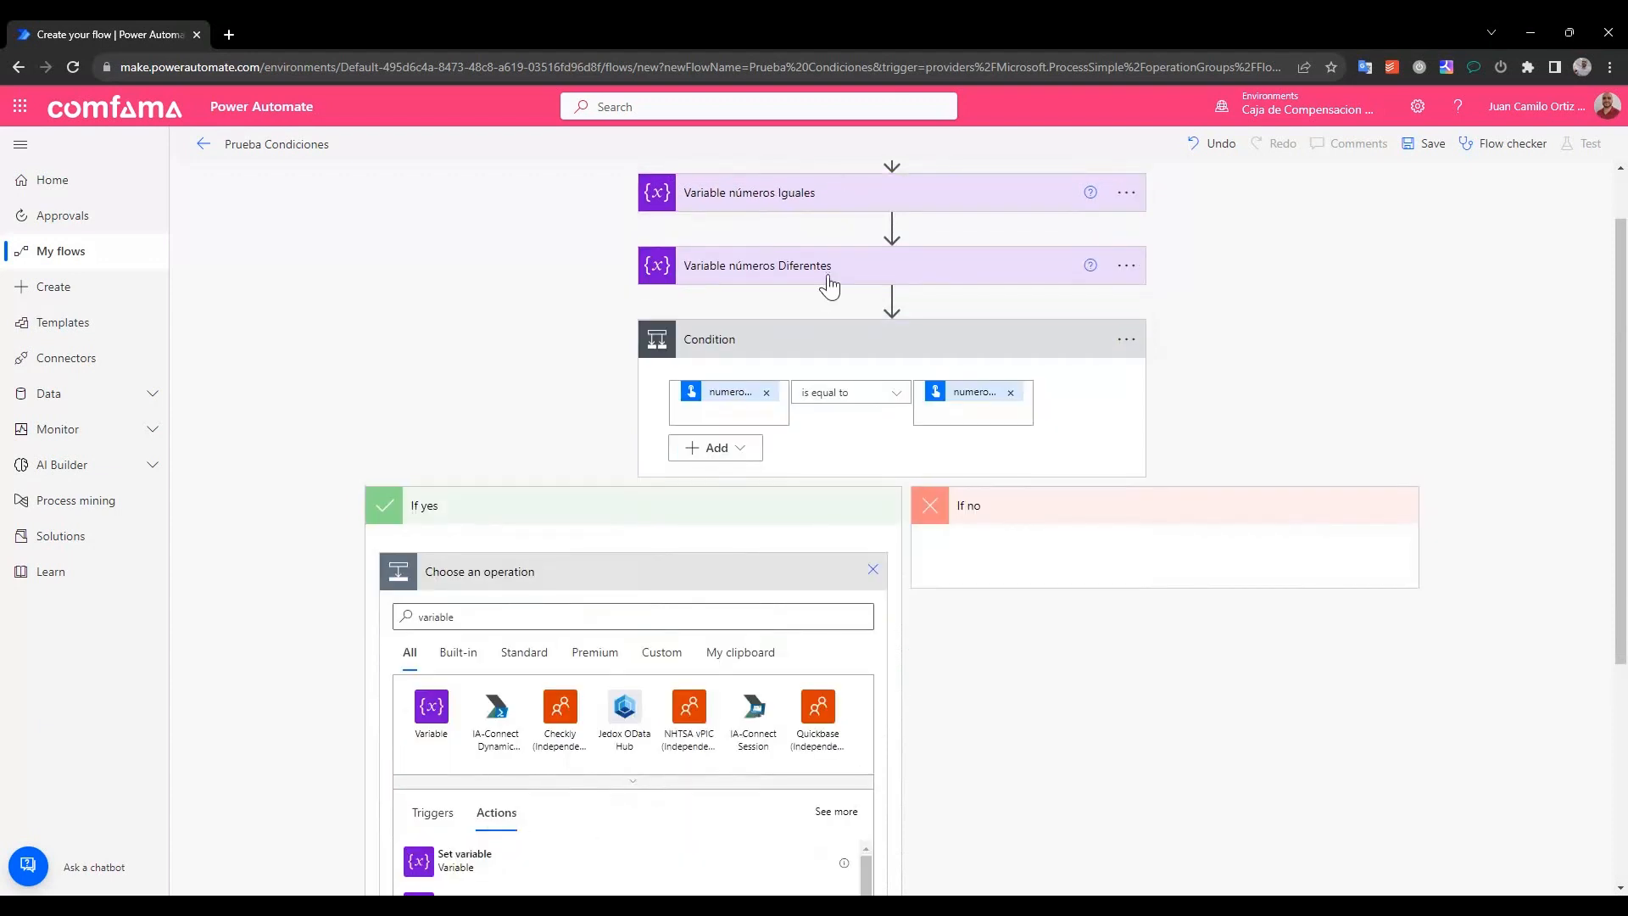
click(831, 268)
click(472, 418)
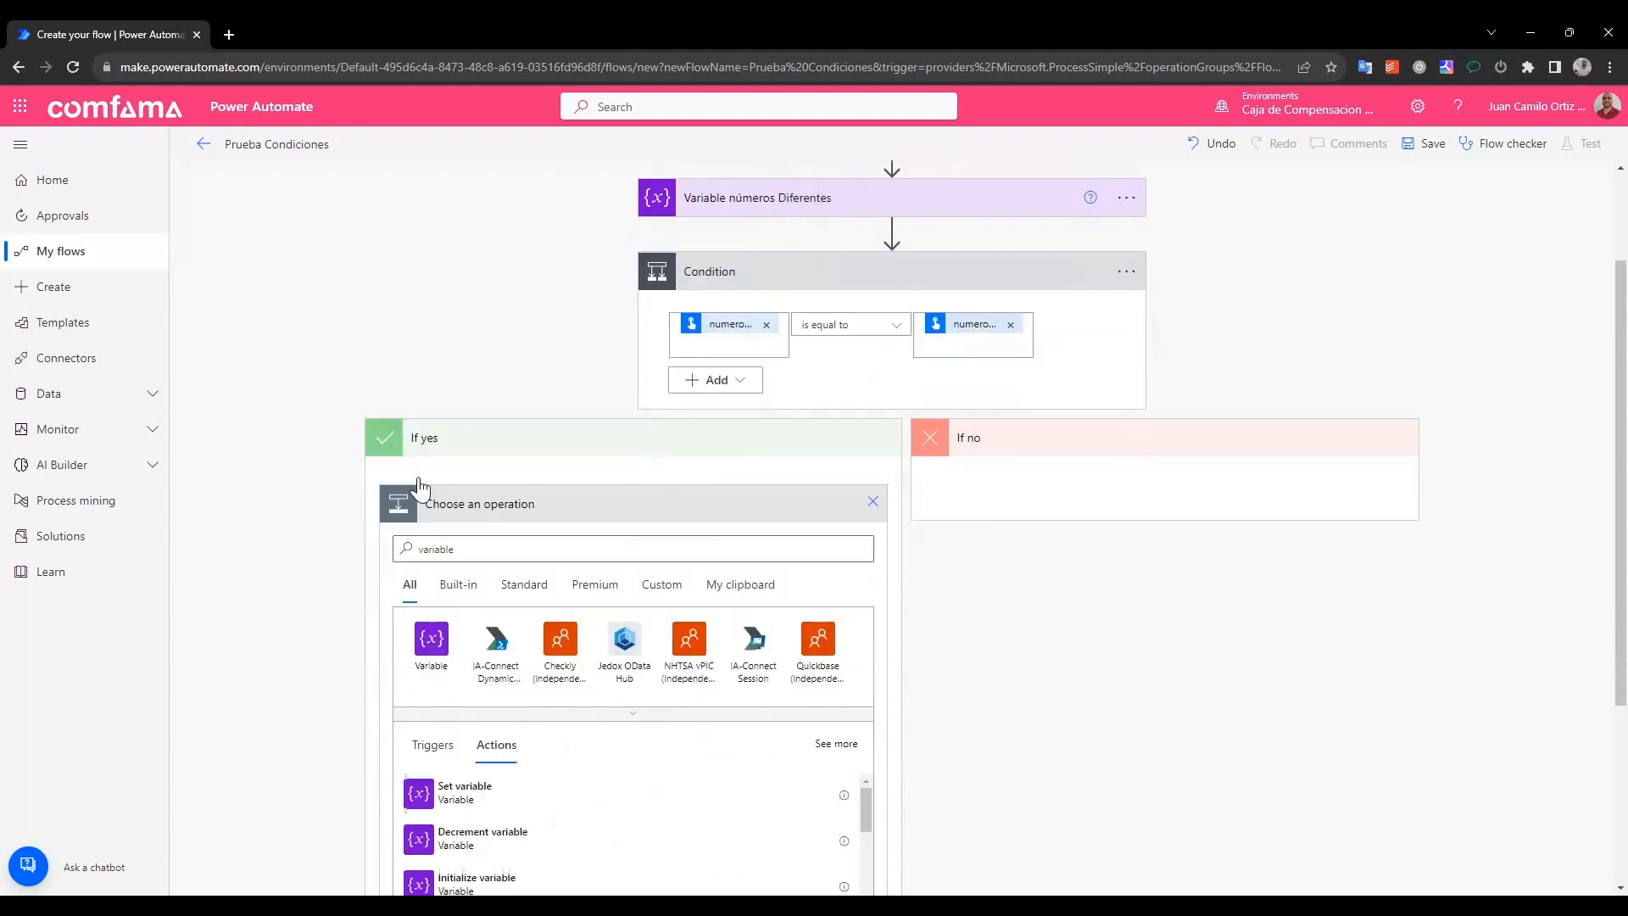
scroll(418, 483, down, 2)
click(464, 362)
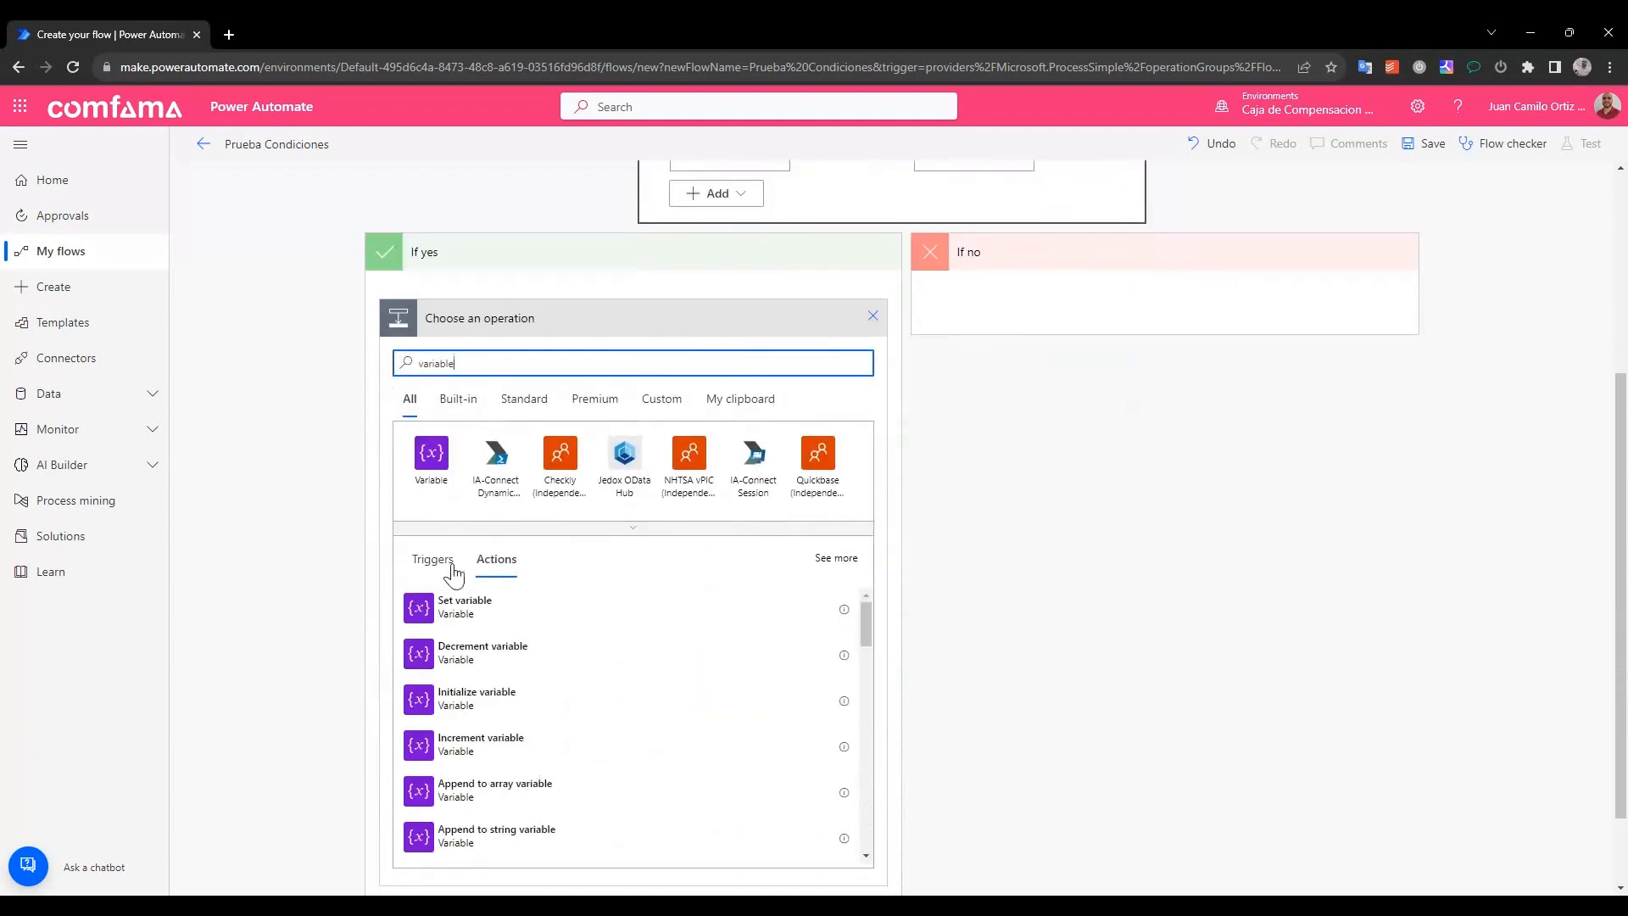
click(468, 616)
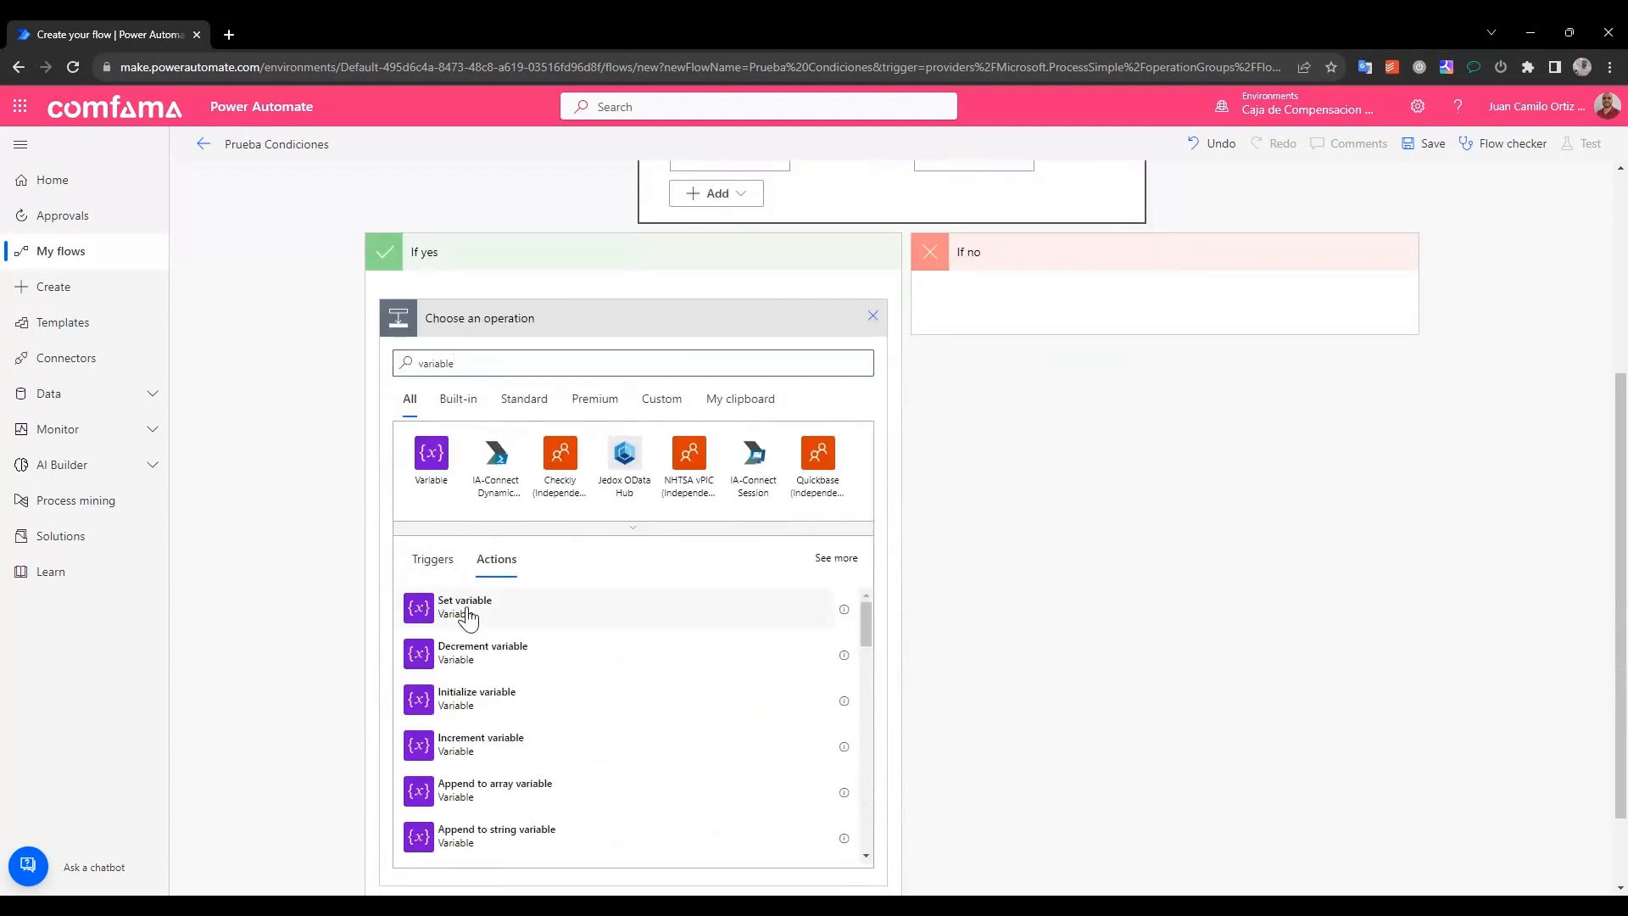
Configure the If yes Set variable action to assign "Los números son iguales!!!" to numerosIguales
click(859, 657)
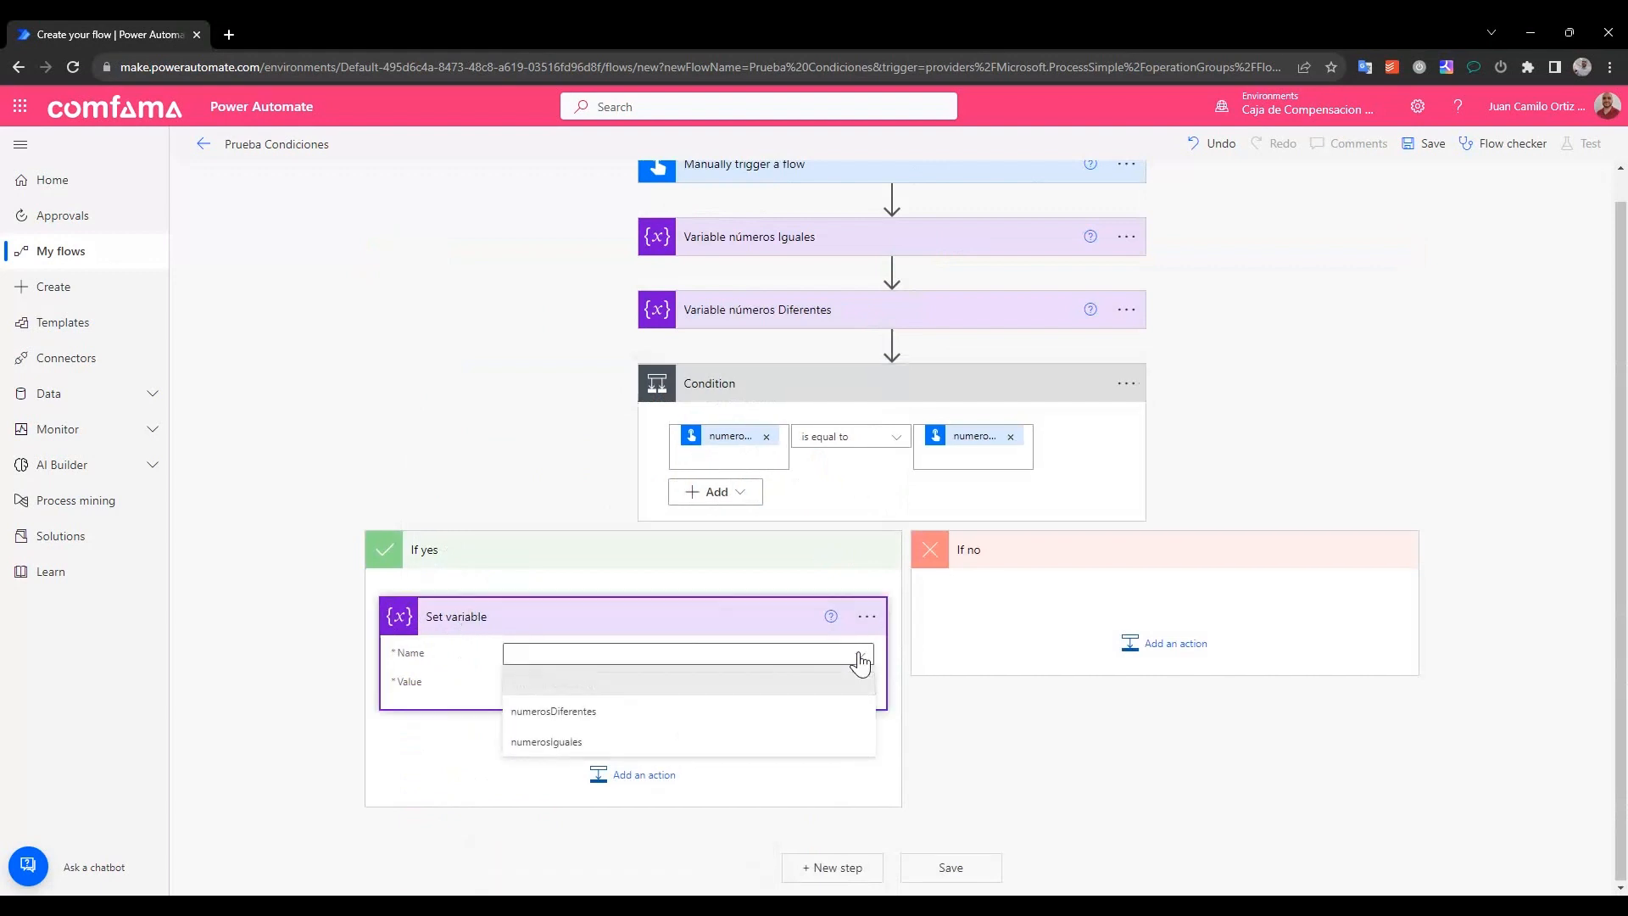
click(609, 744)
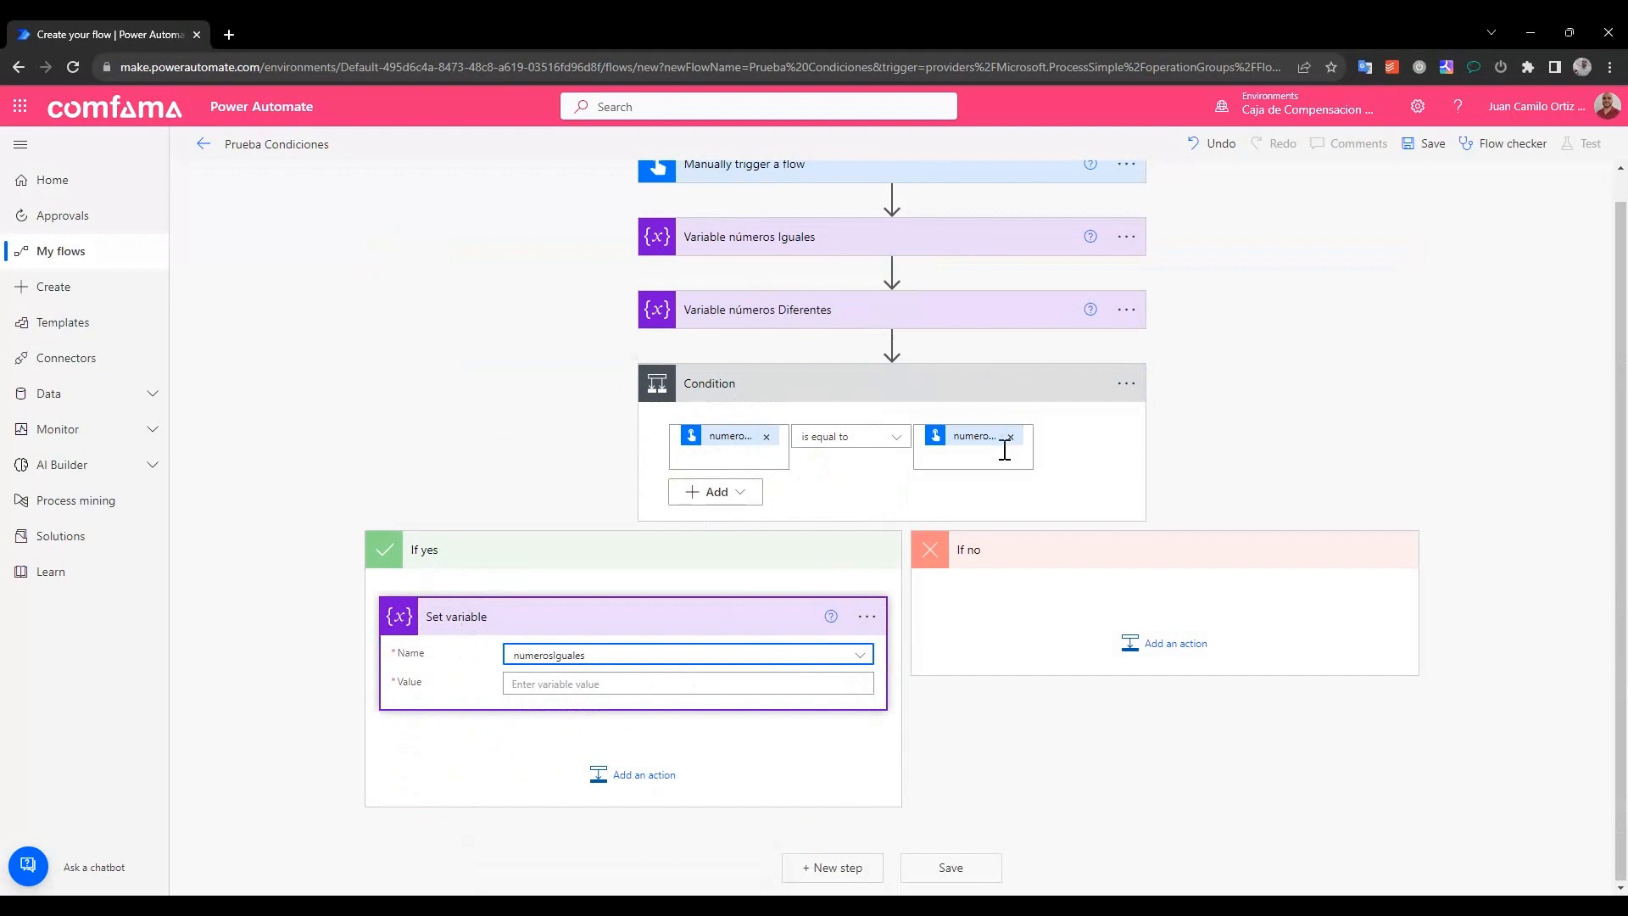
click(574, 684)
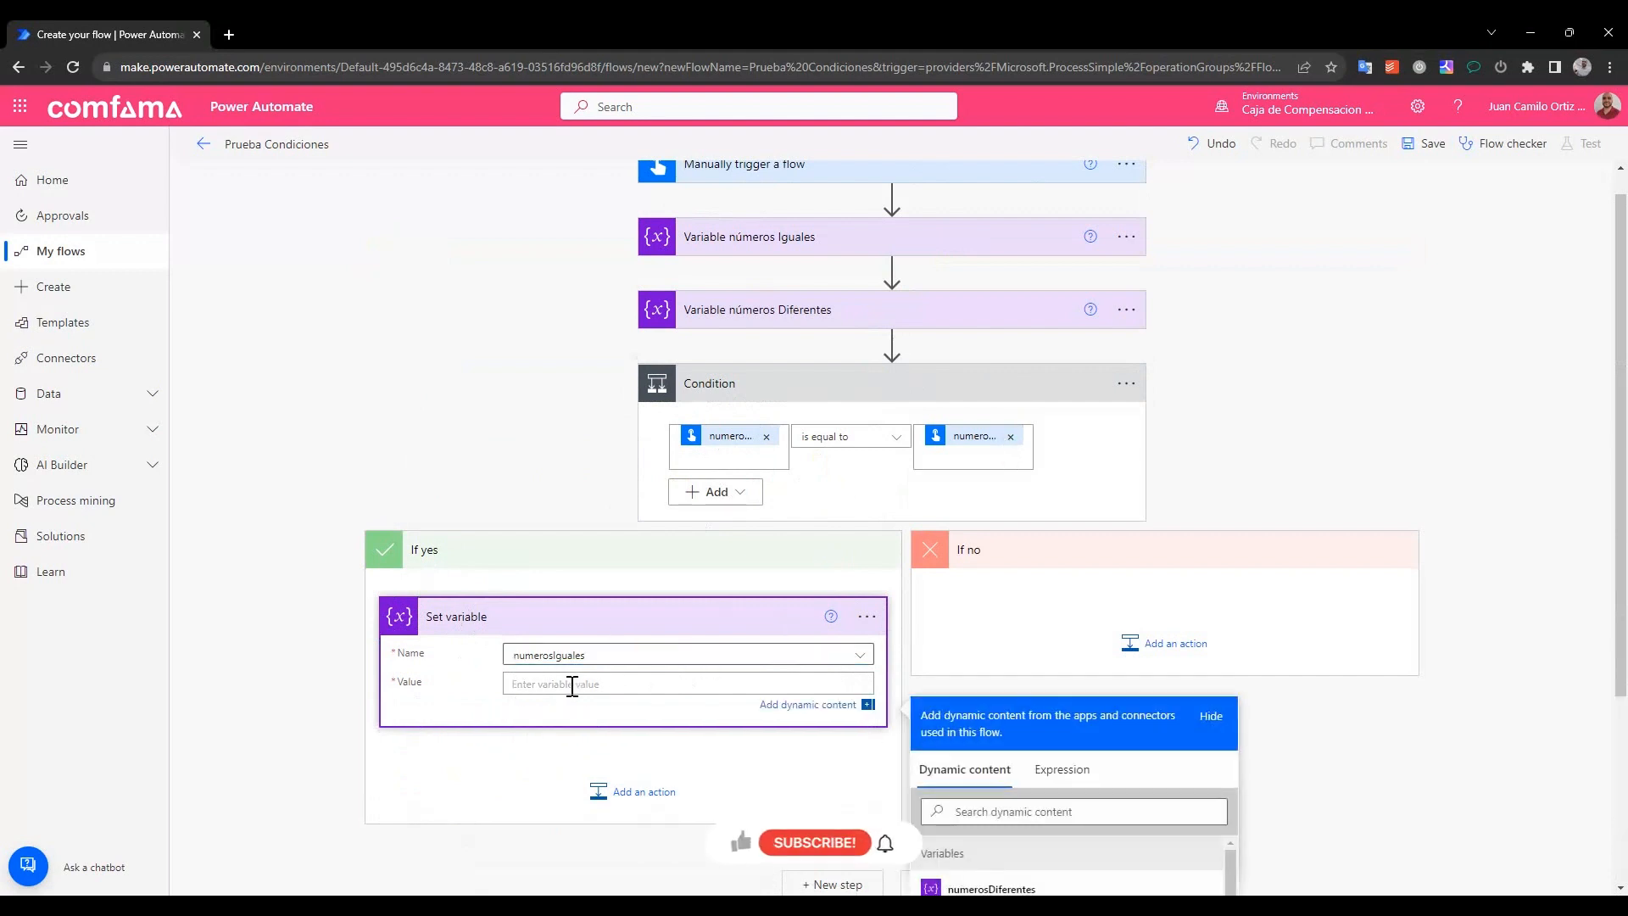
text(Los n)
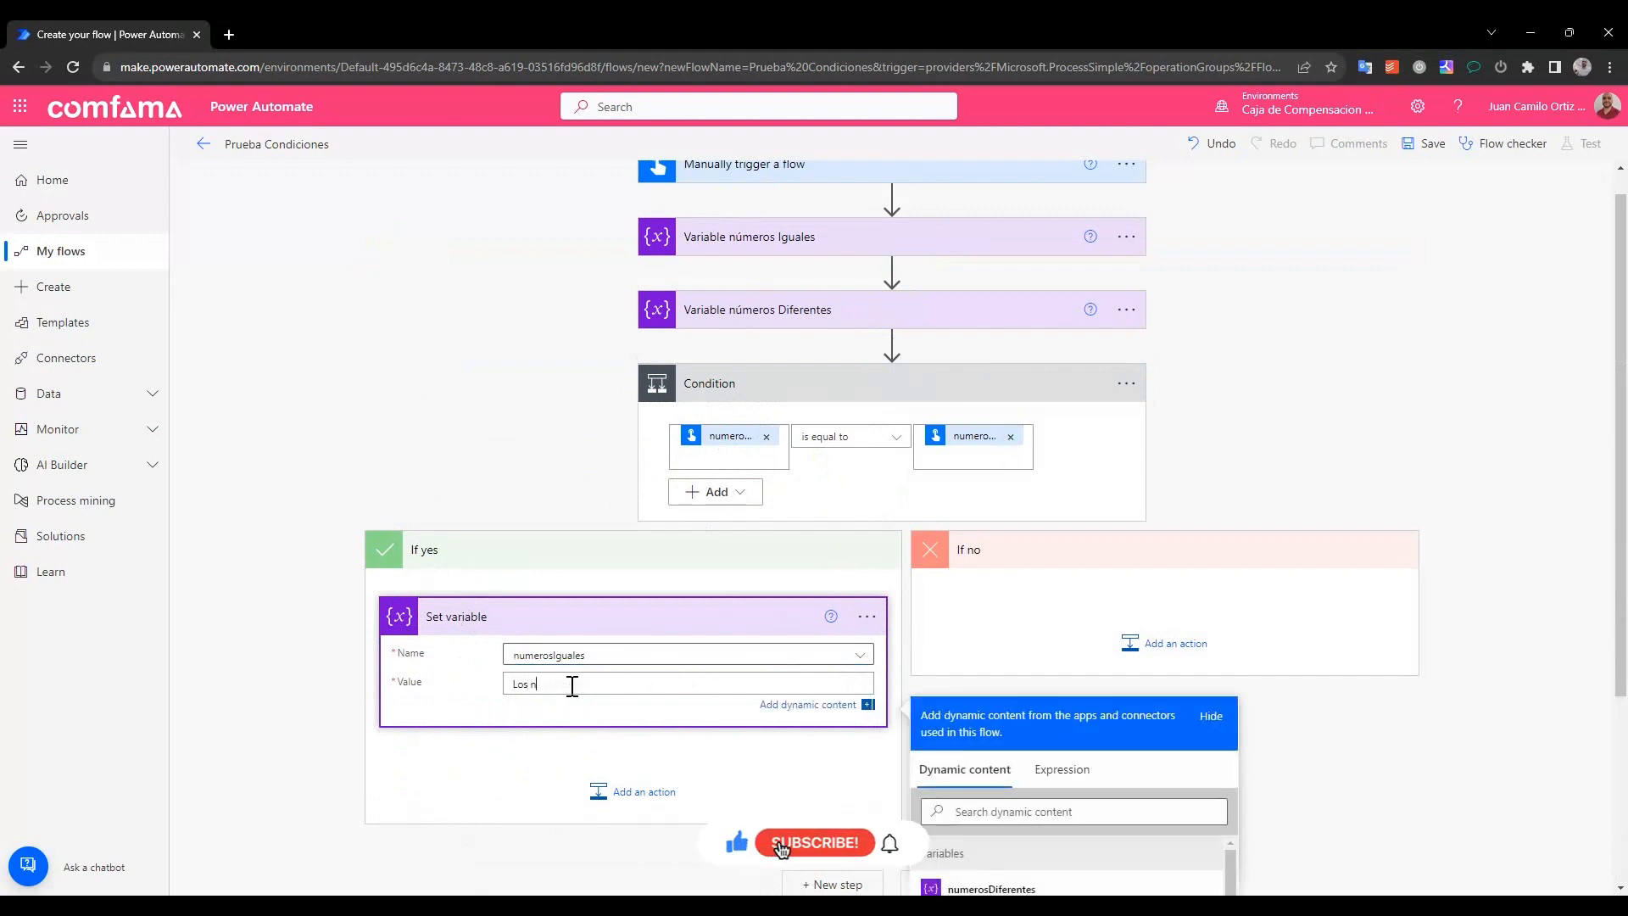
text(úmeros son iguales!!!)
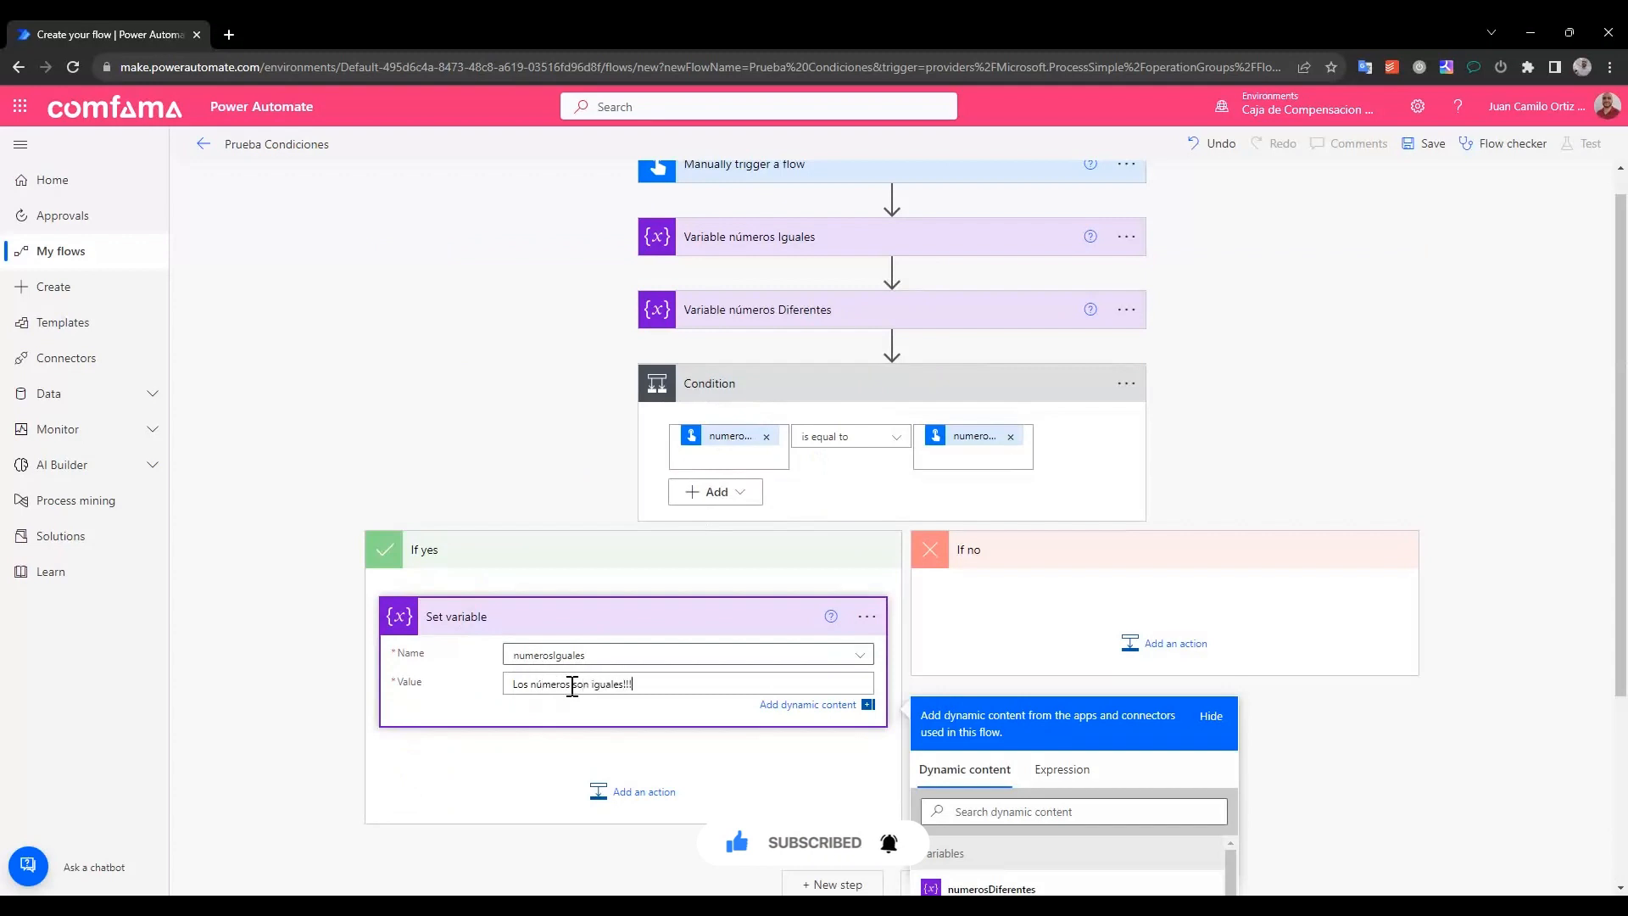
click(527, 381)
Review the initial value setting of the "Variable números Iguales" action
click(765, 254)
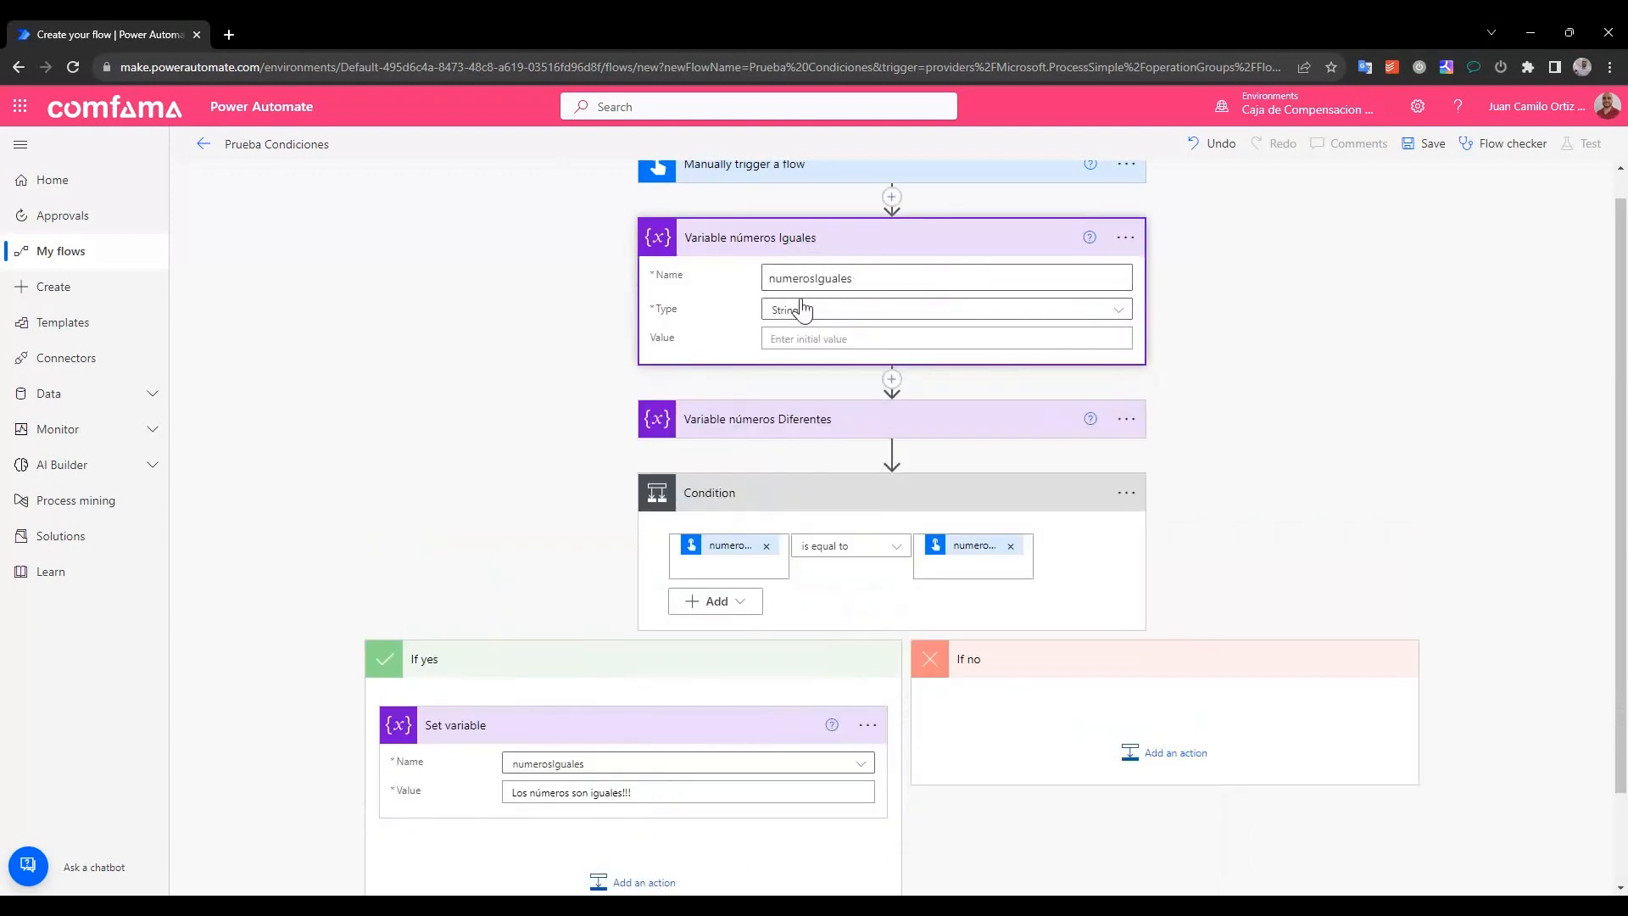
click(886, 336)
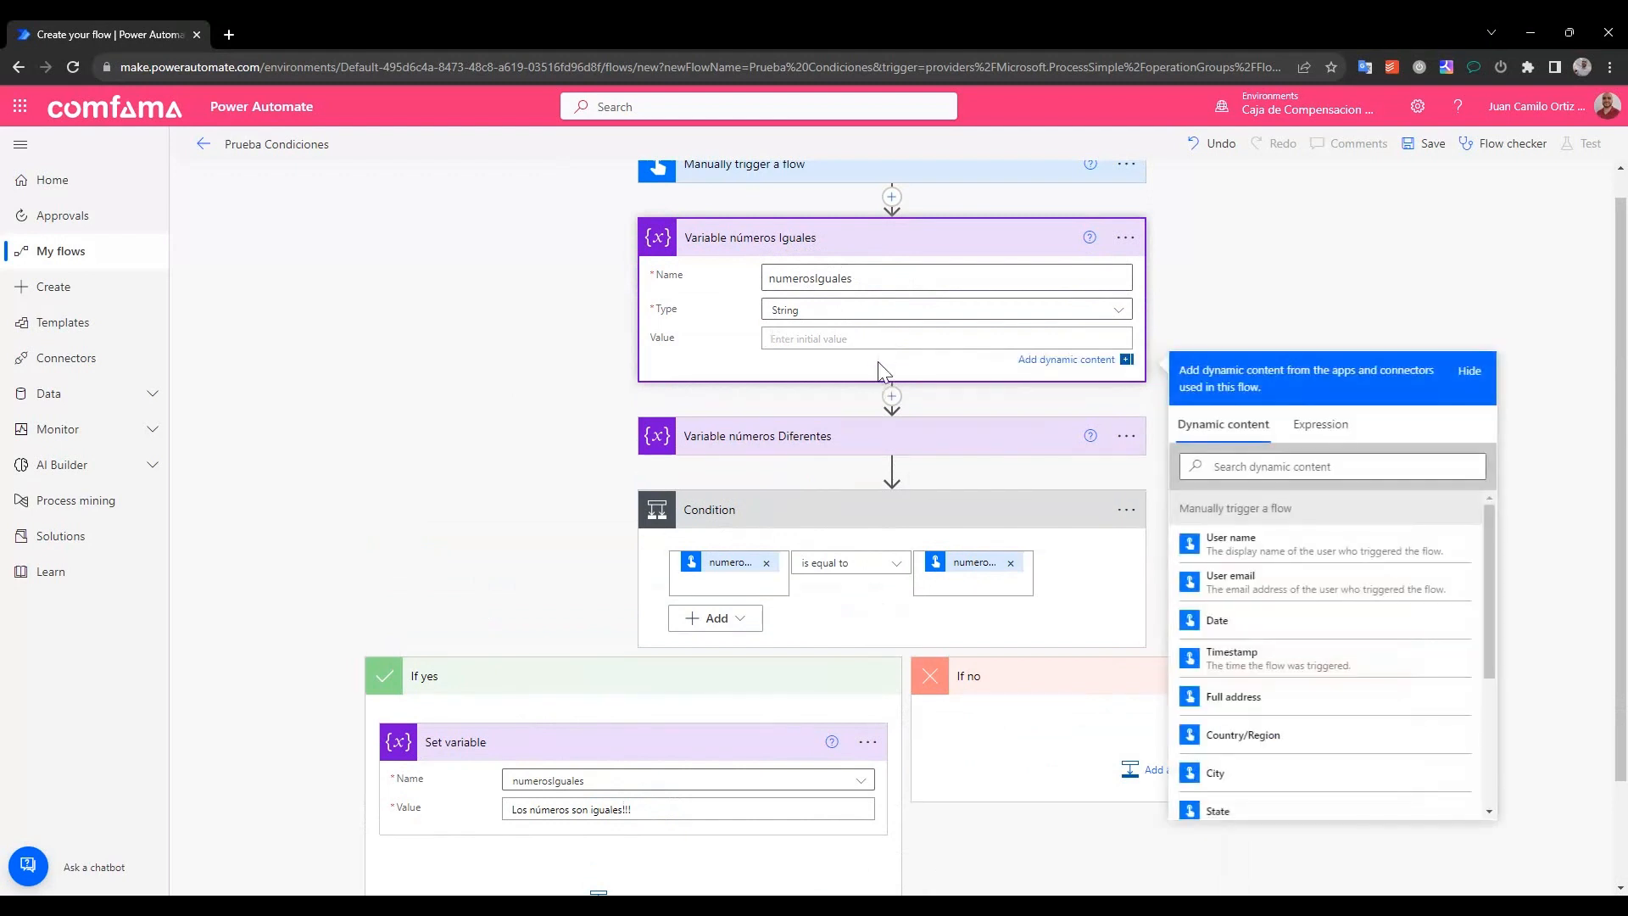
click(733, 319)
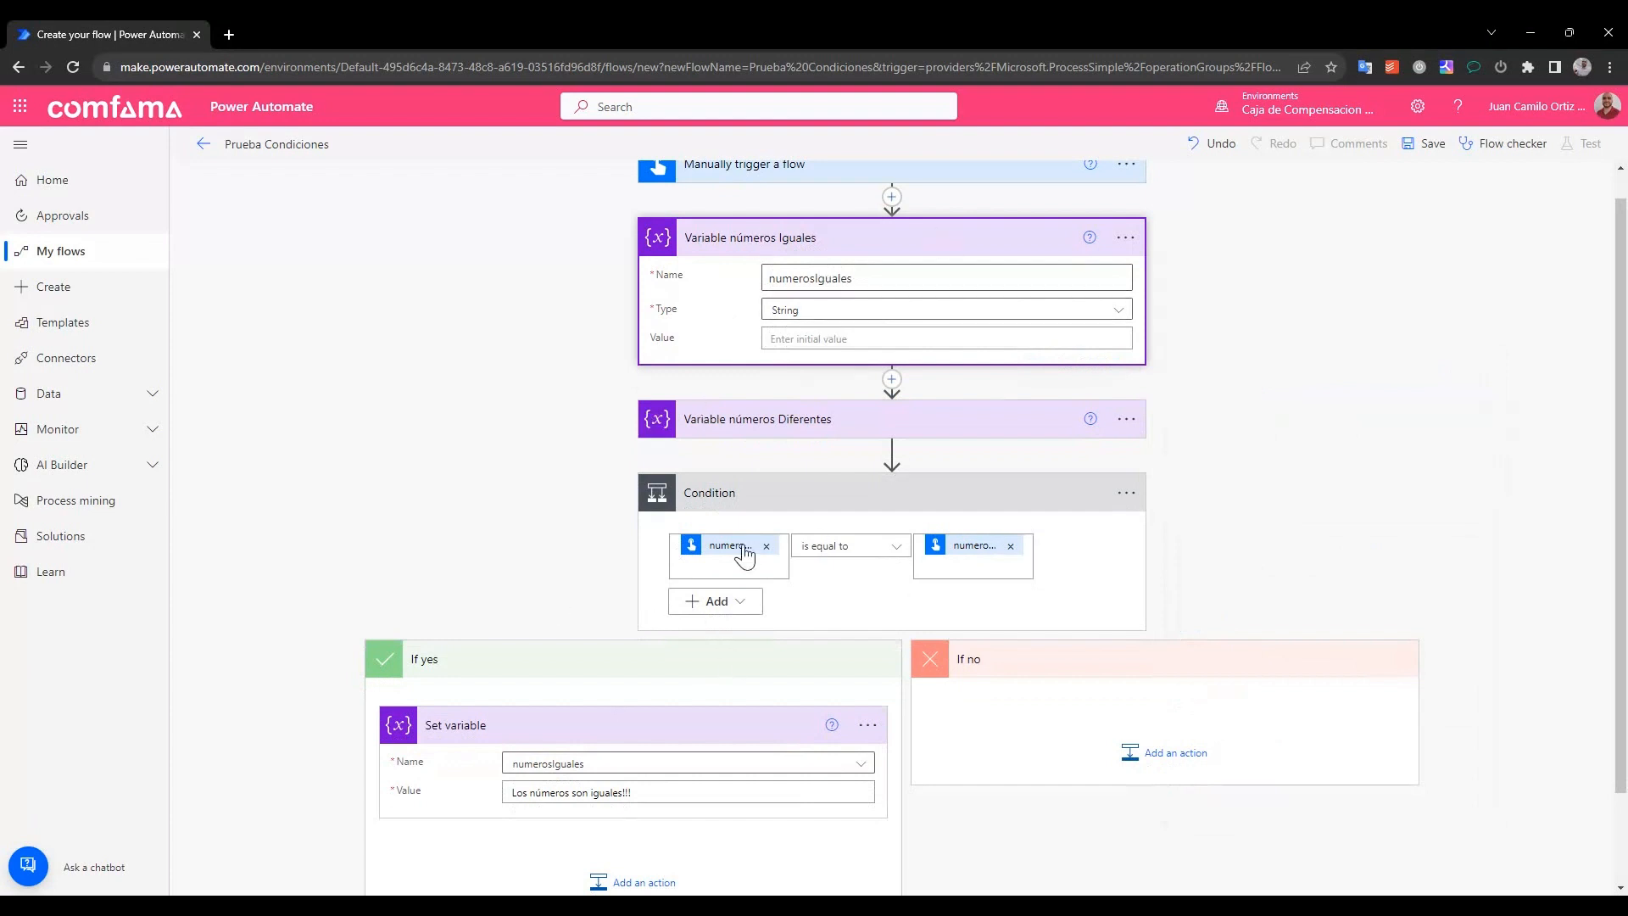
click(838, 256)
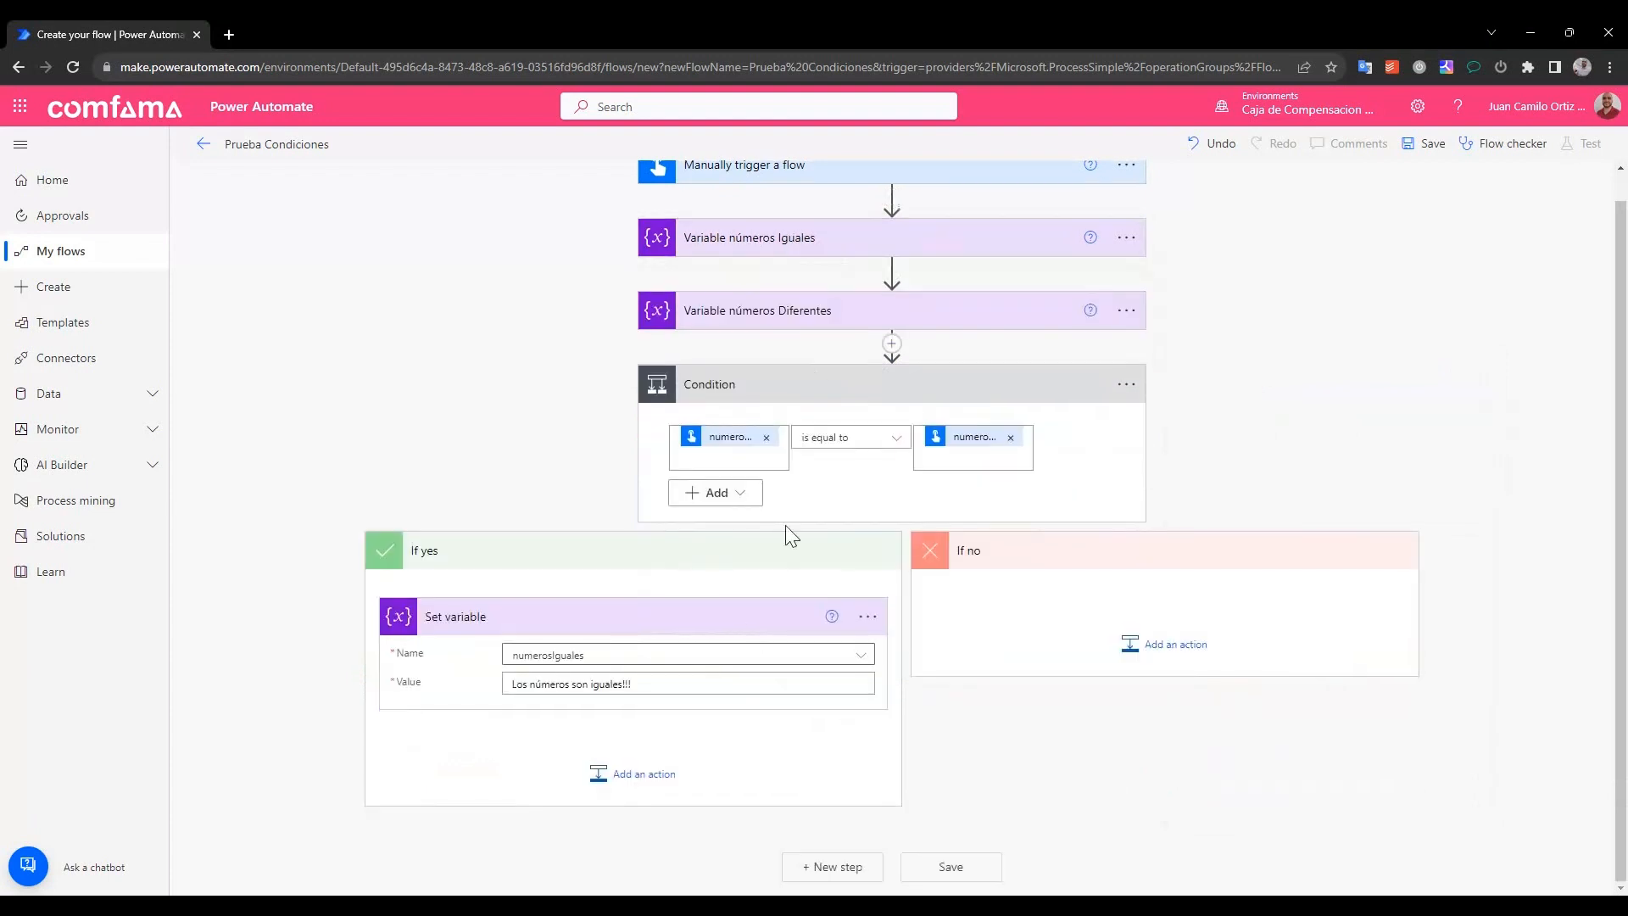
click(1173, 655)
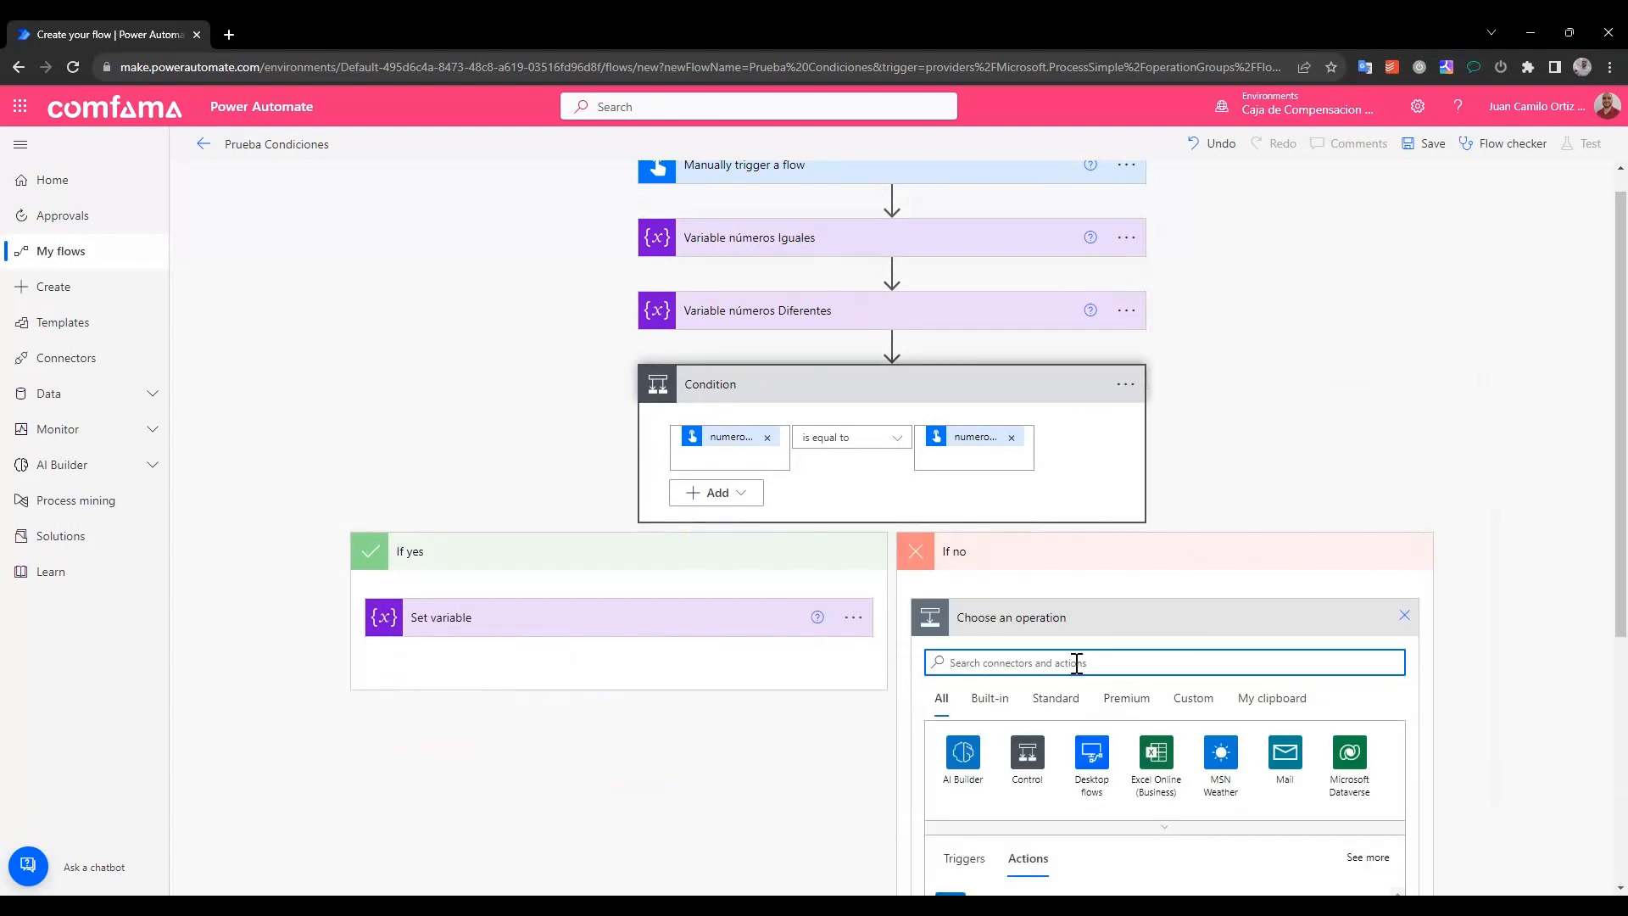
text(var)
key(BackSpace)
key(BackSpace)
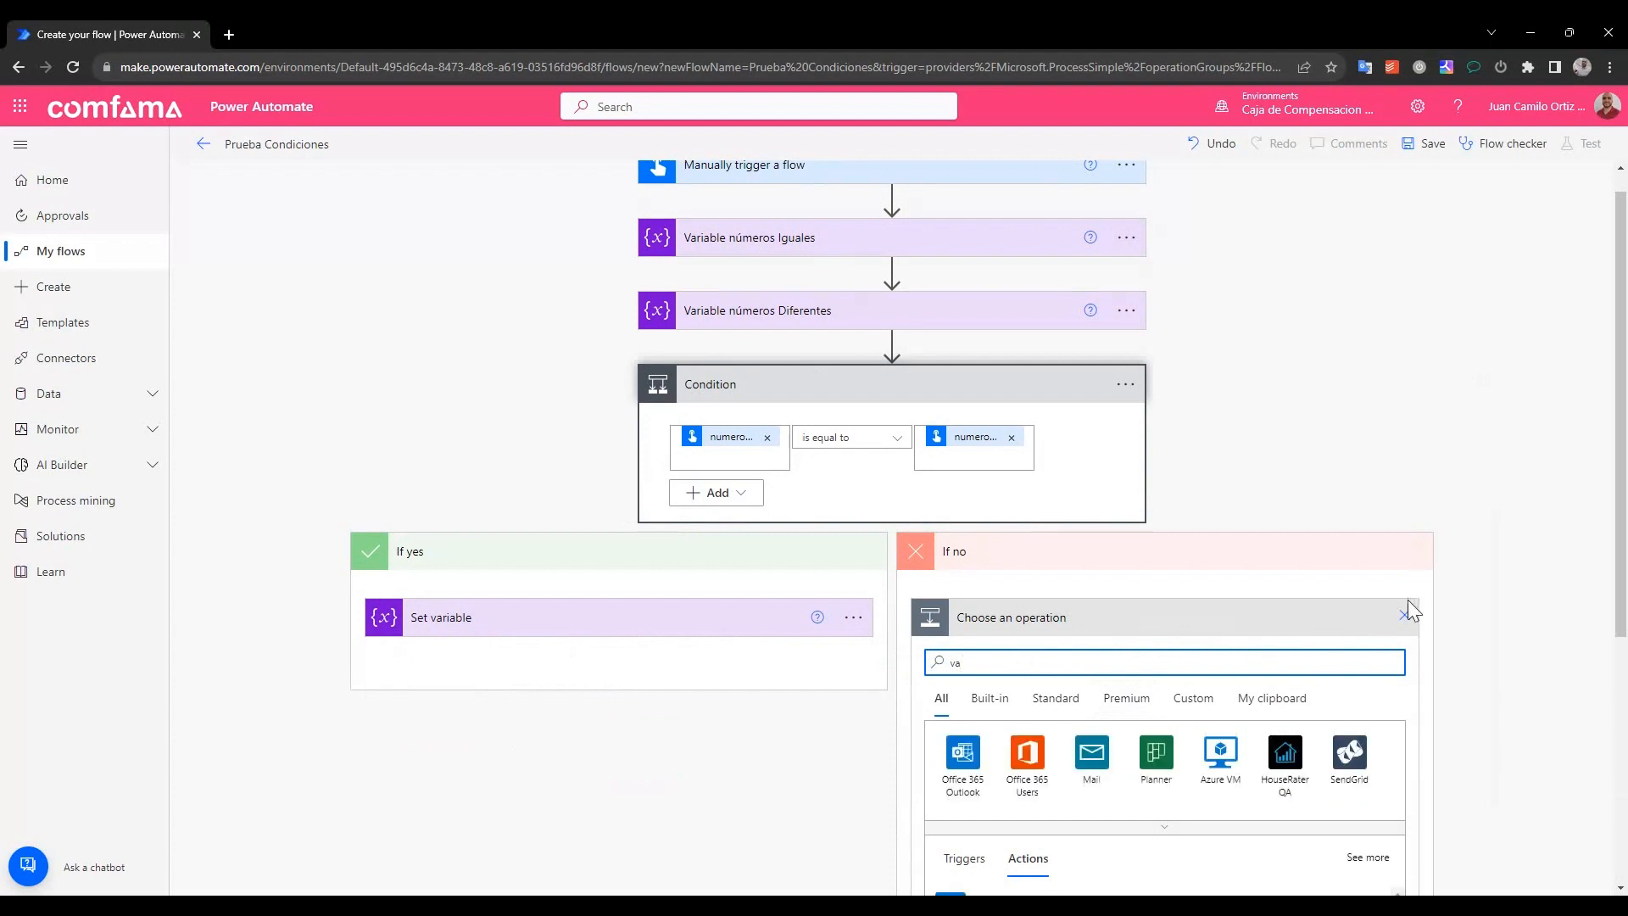
click(1404, 615)
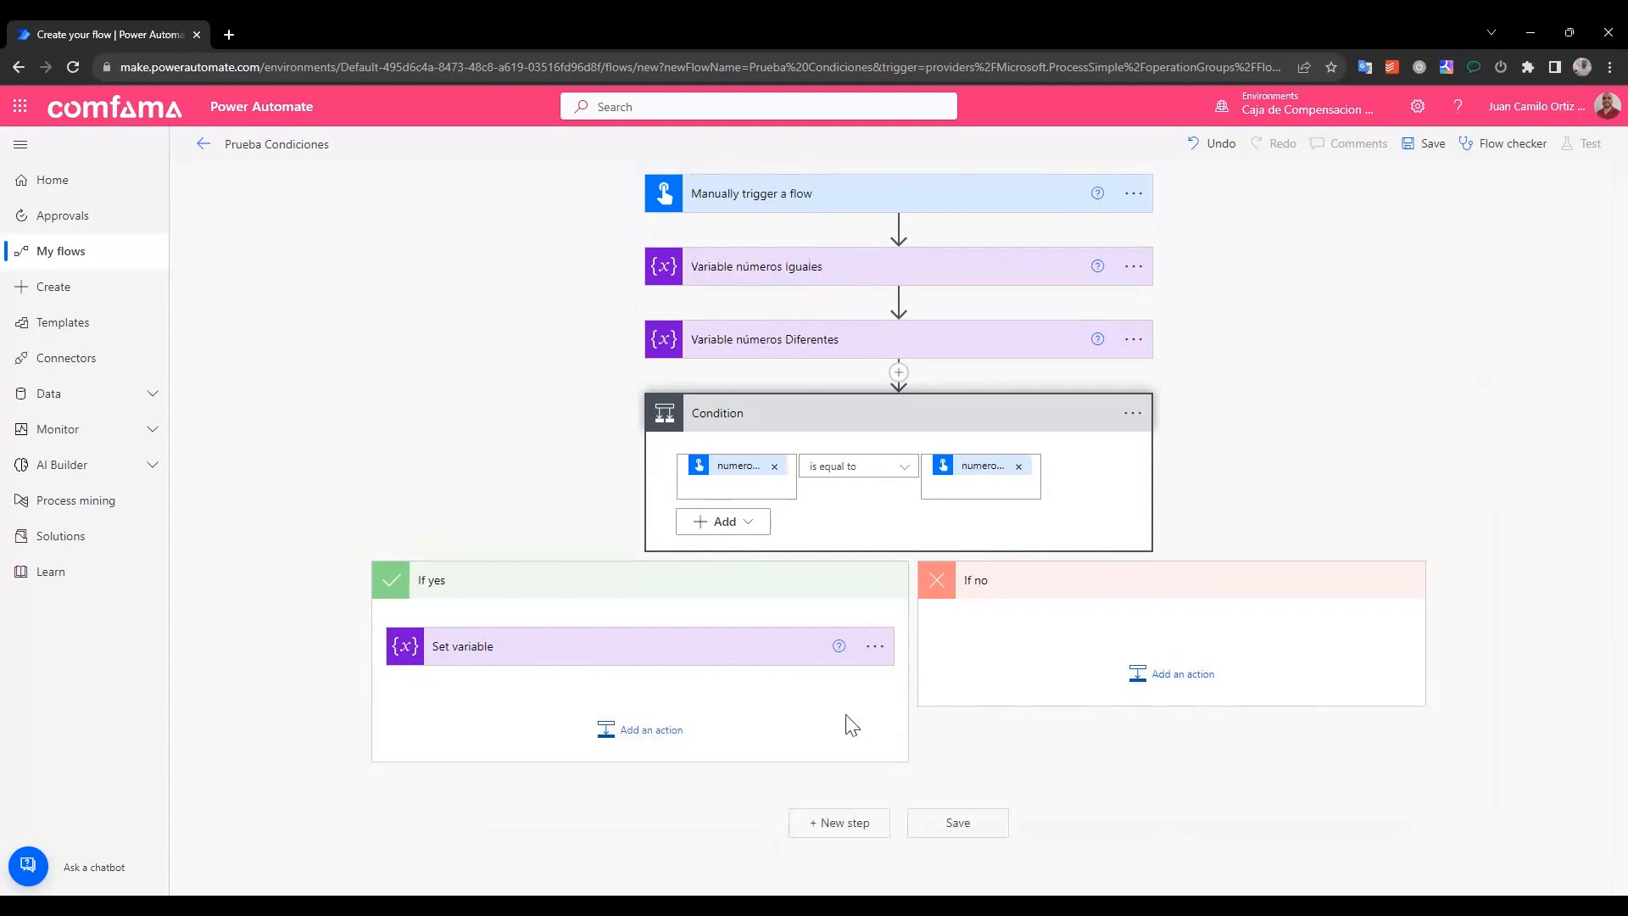
Rename the Set variable action in the If yes branch as "Asignación números iguales"
click(878, 649)
click(916, 673)
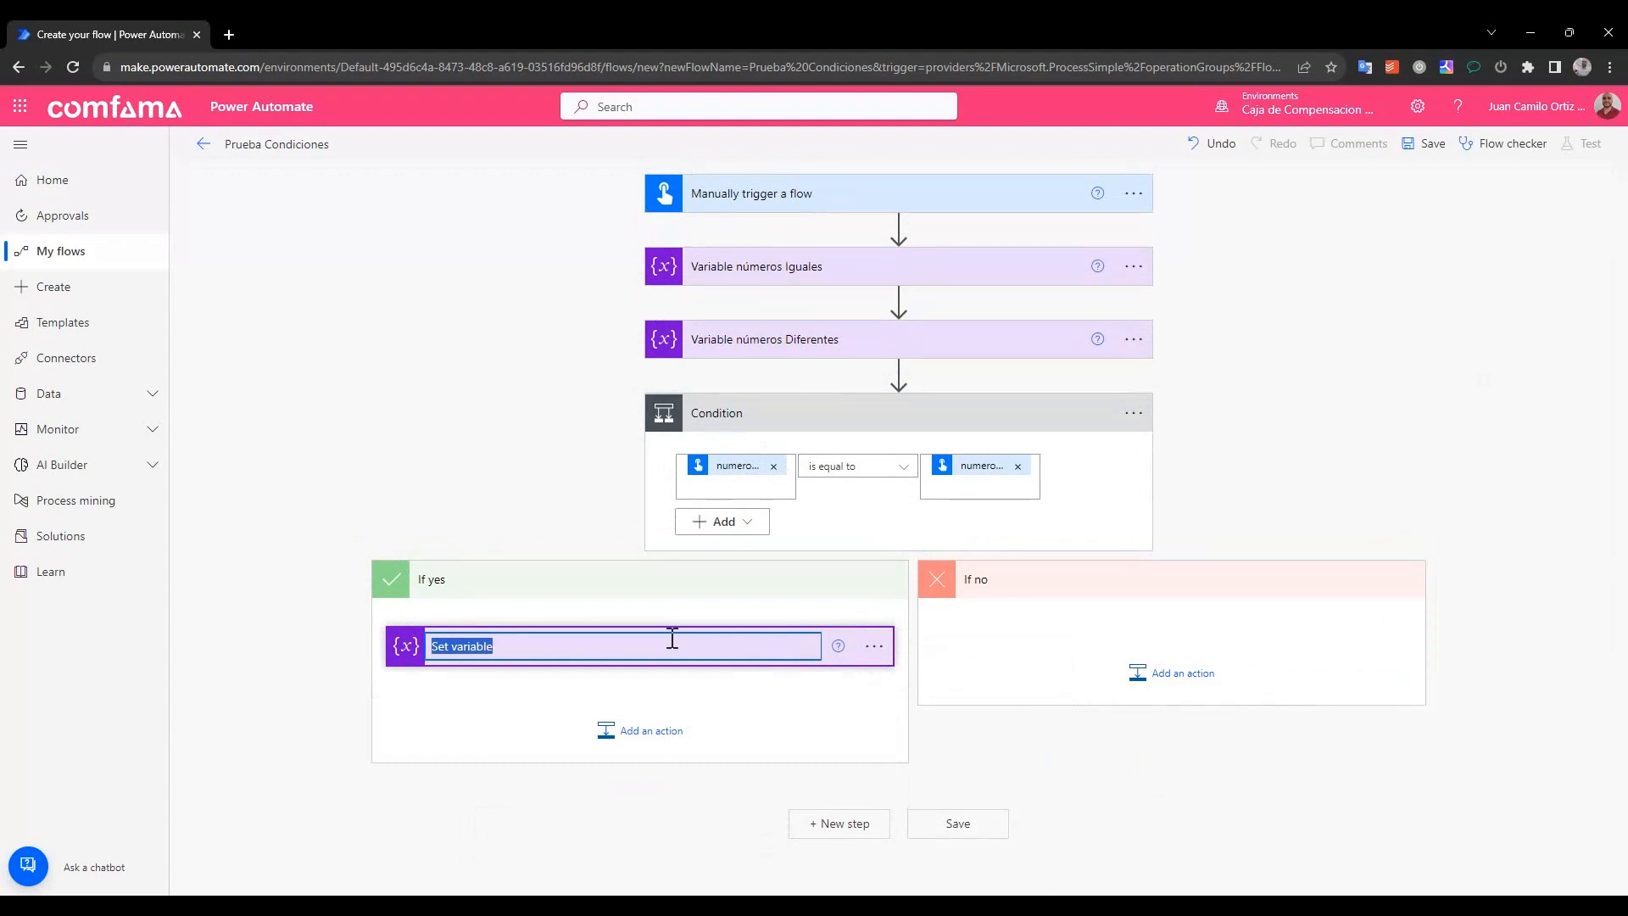
text(Asignación números iguales)
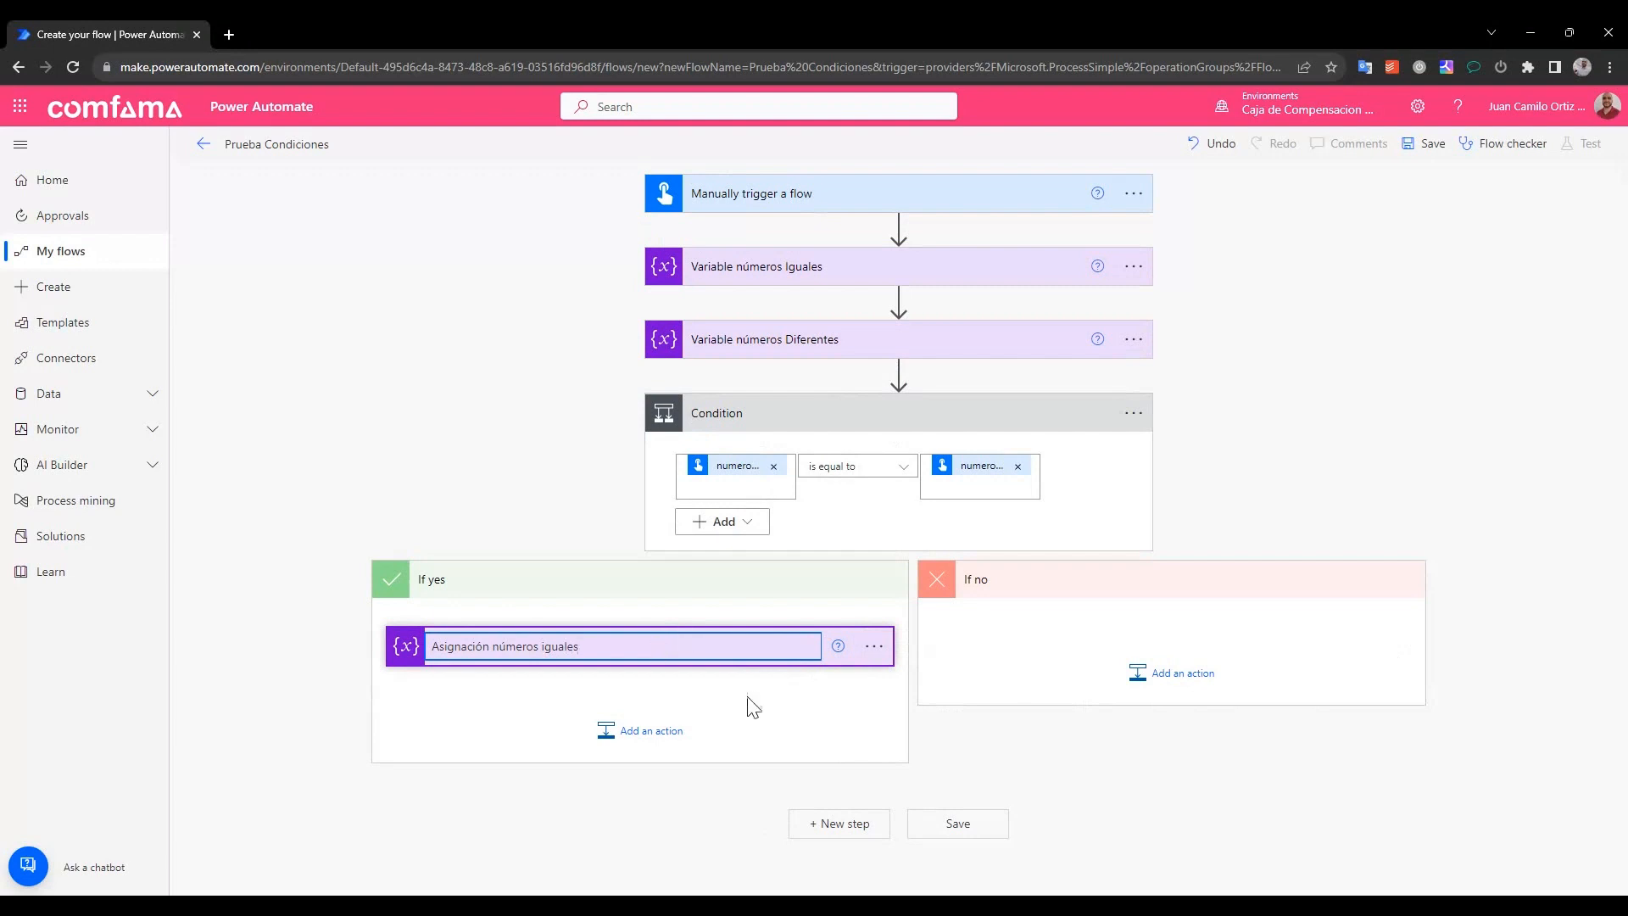
click(751, 706)
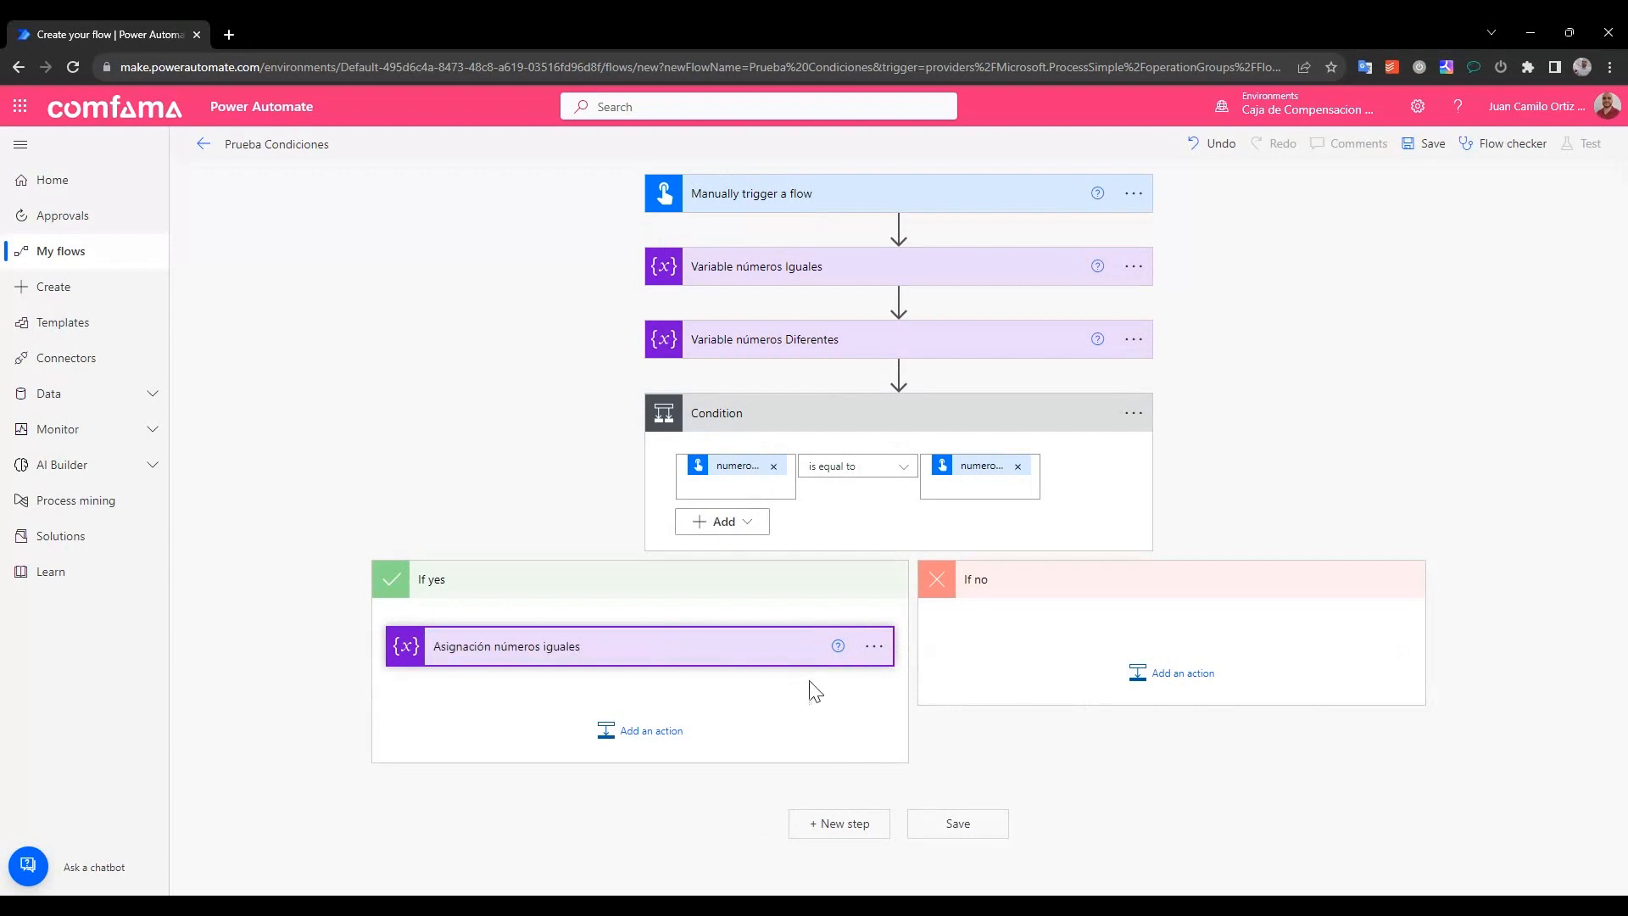
Copy the "Asignación números iguales" action and paste it from the clipboard into the condition's If no branch
click(874, 646)
click(967, 648)
click(1197, 694)
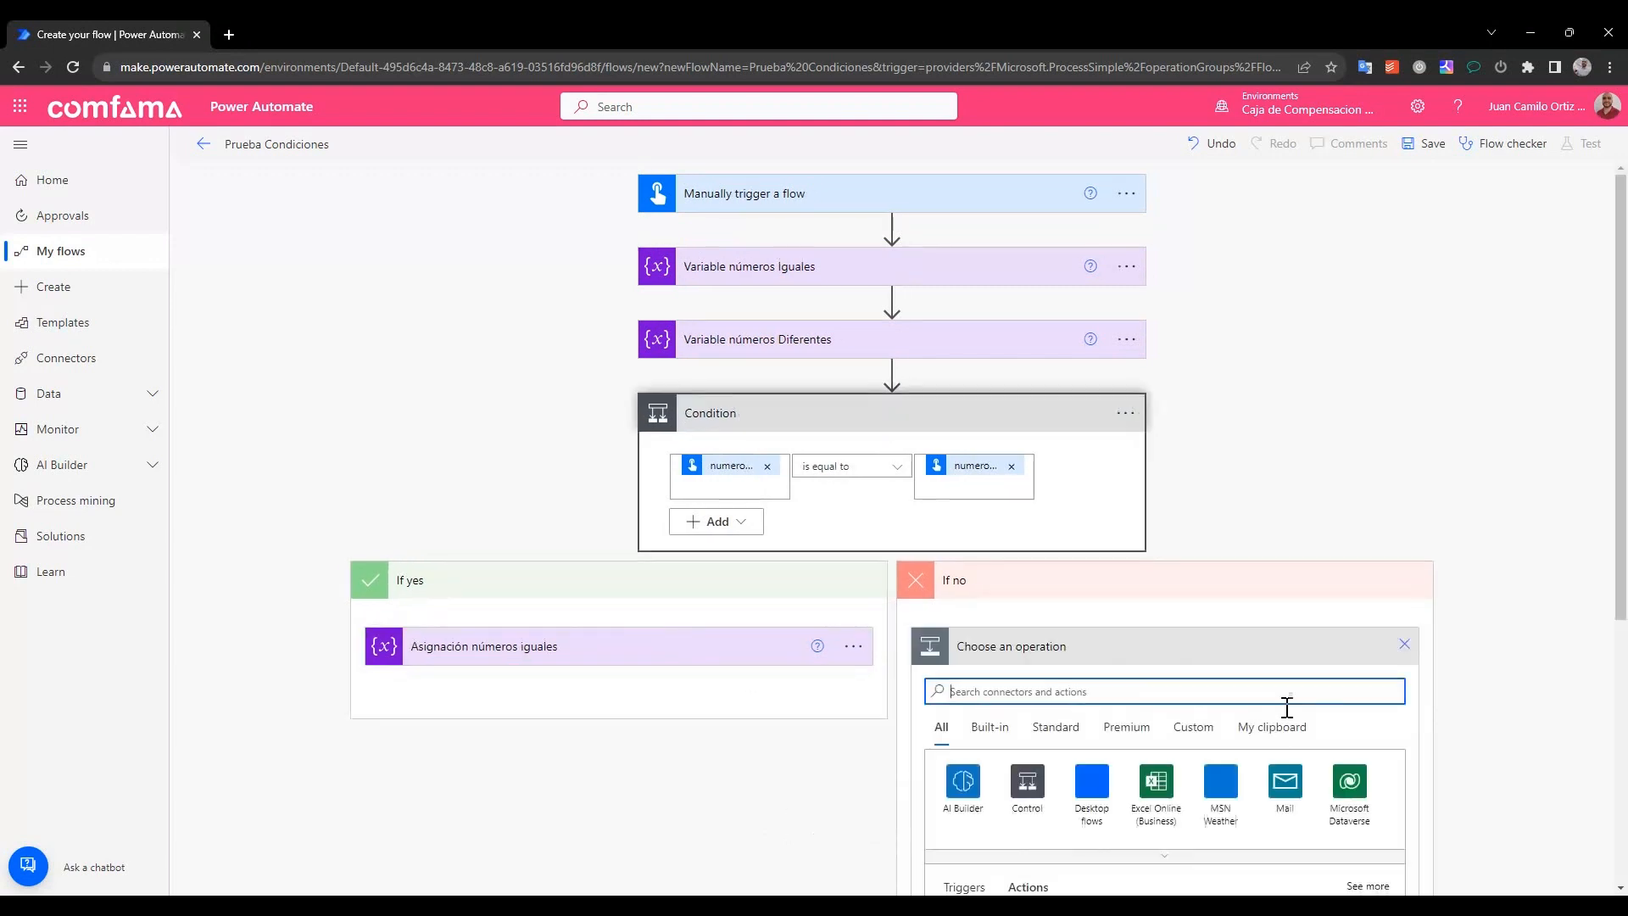
click(1295, 702)
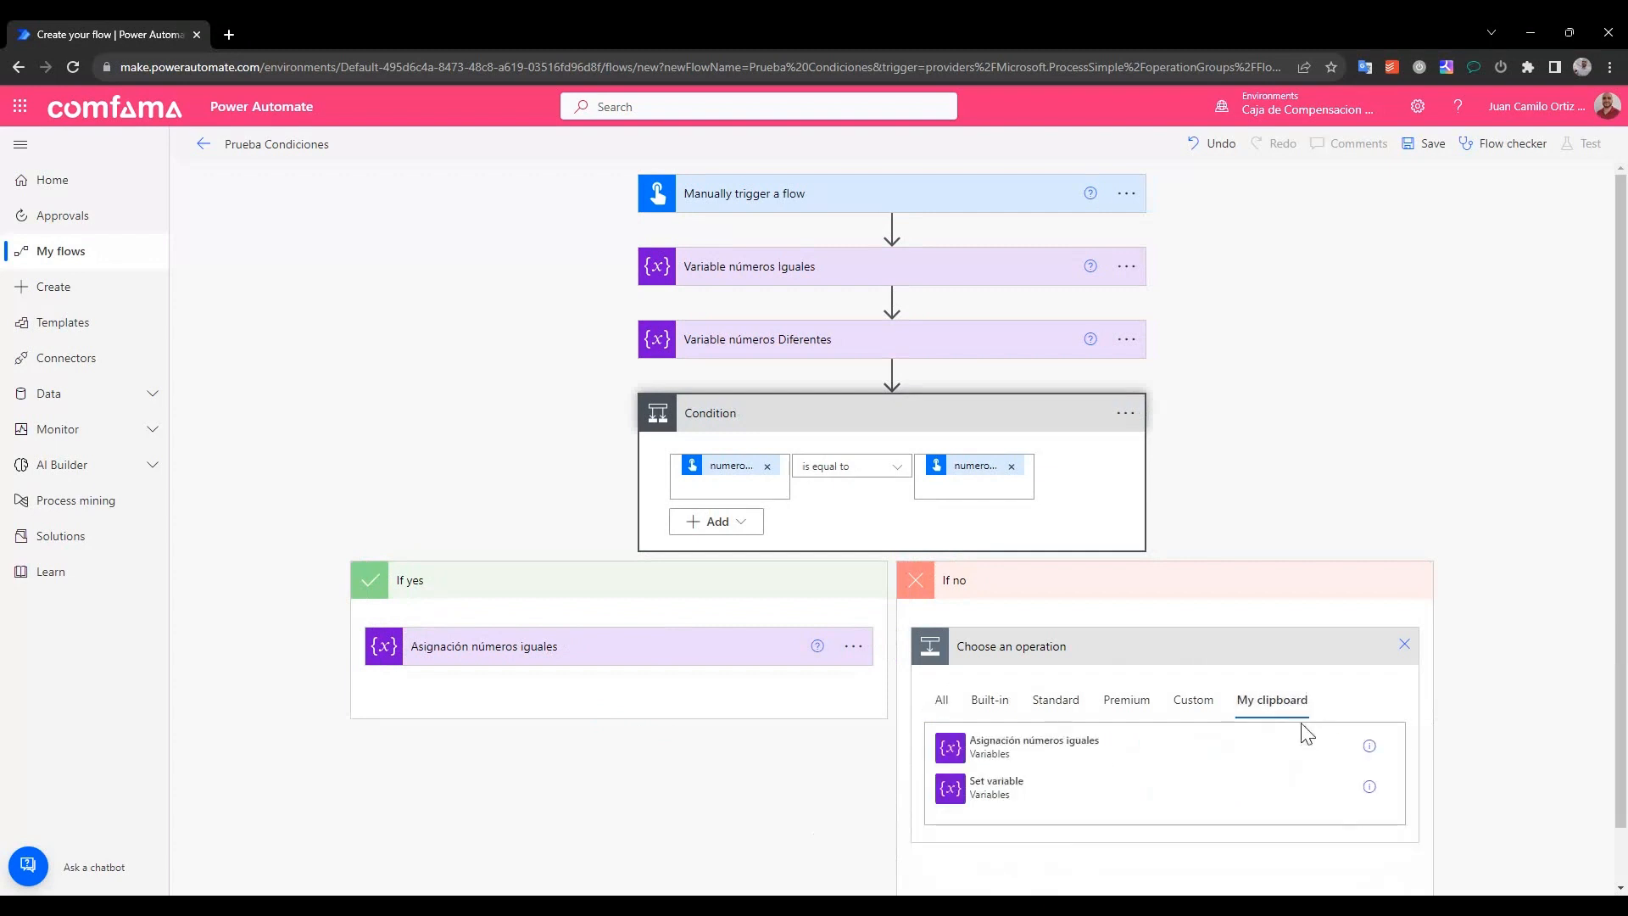
click(1036, 748)
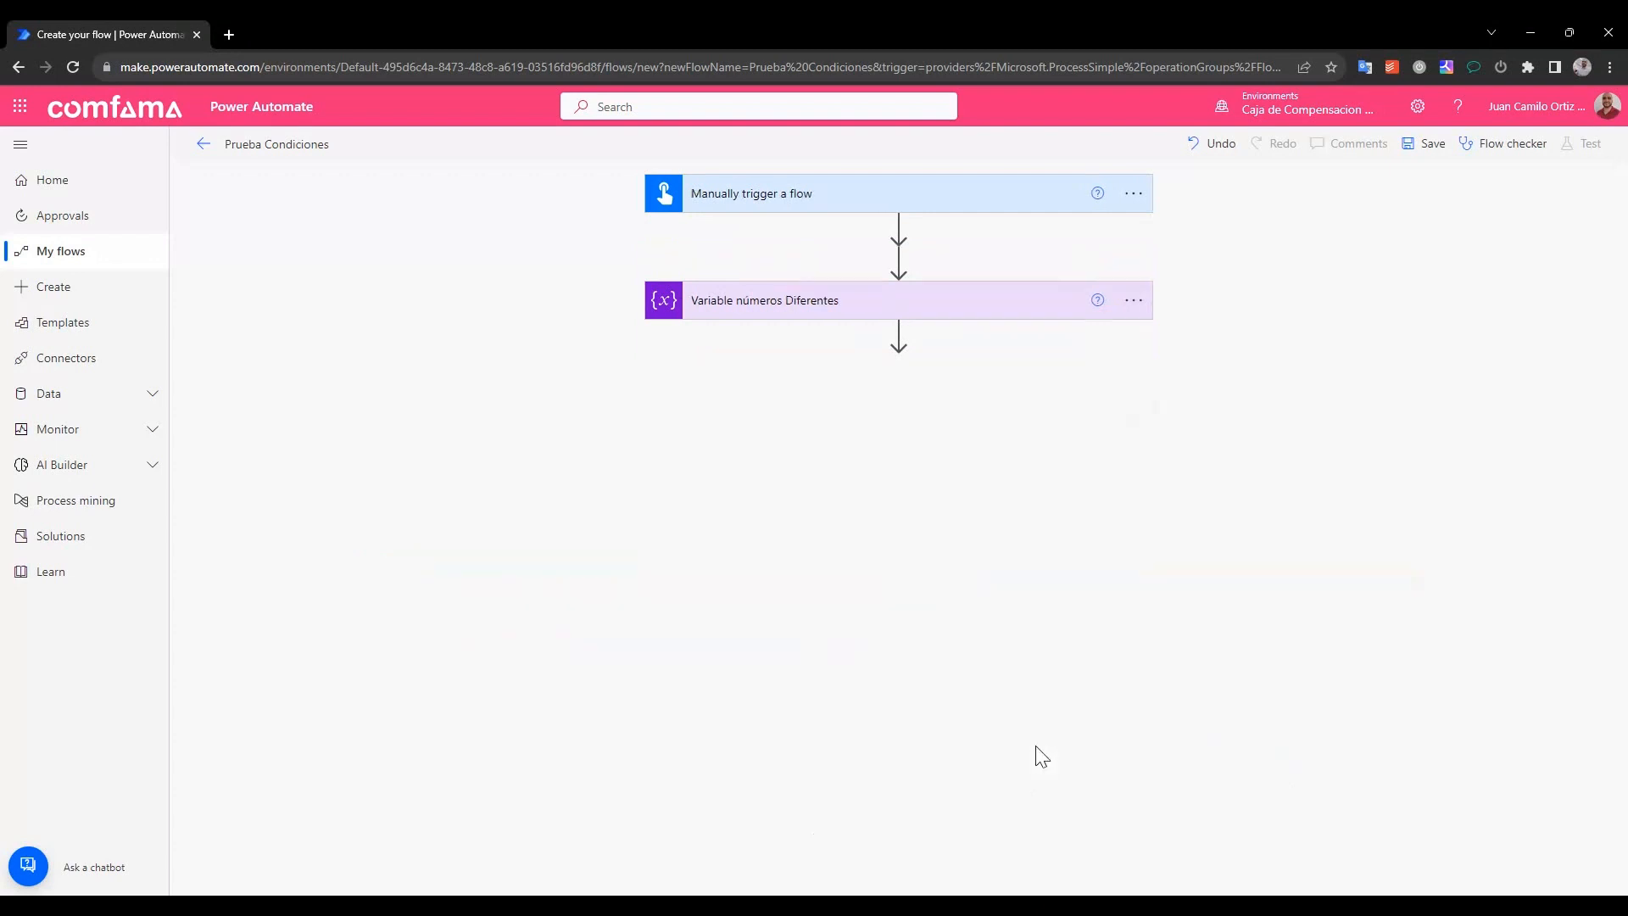
click(953, 421)
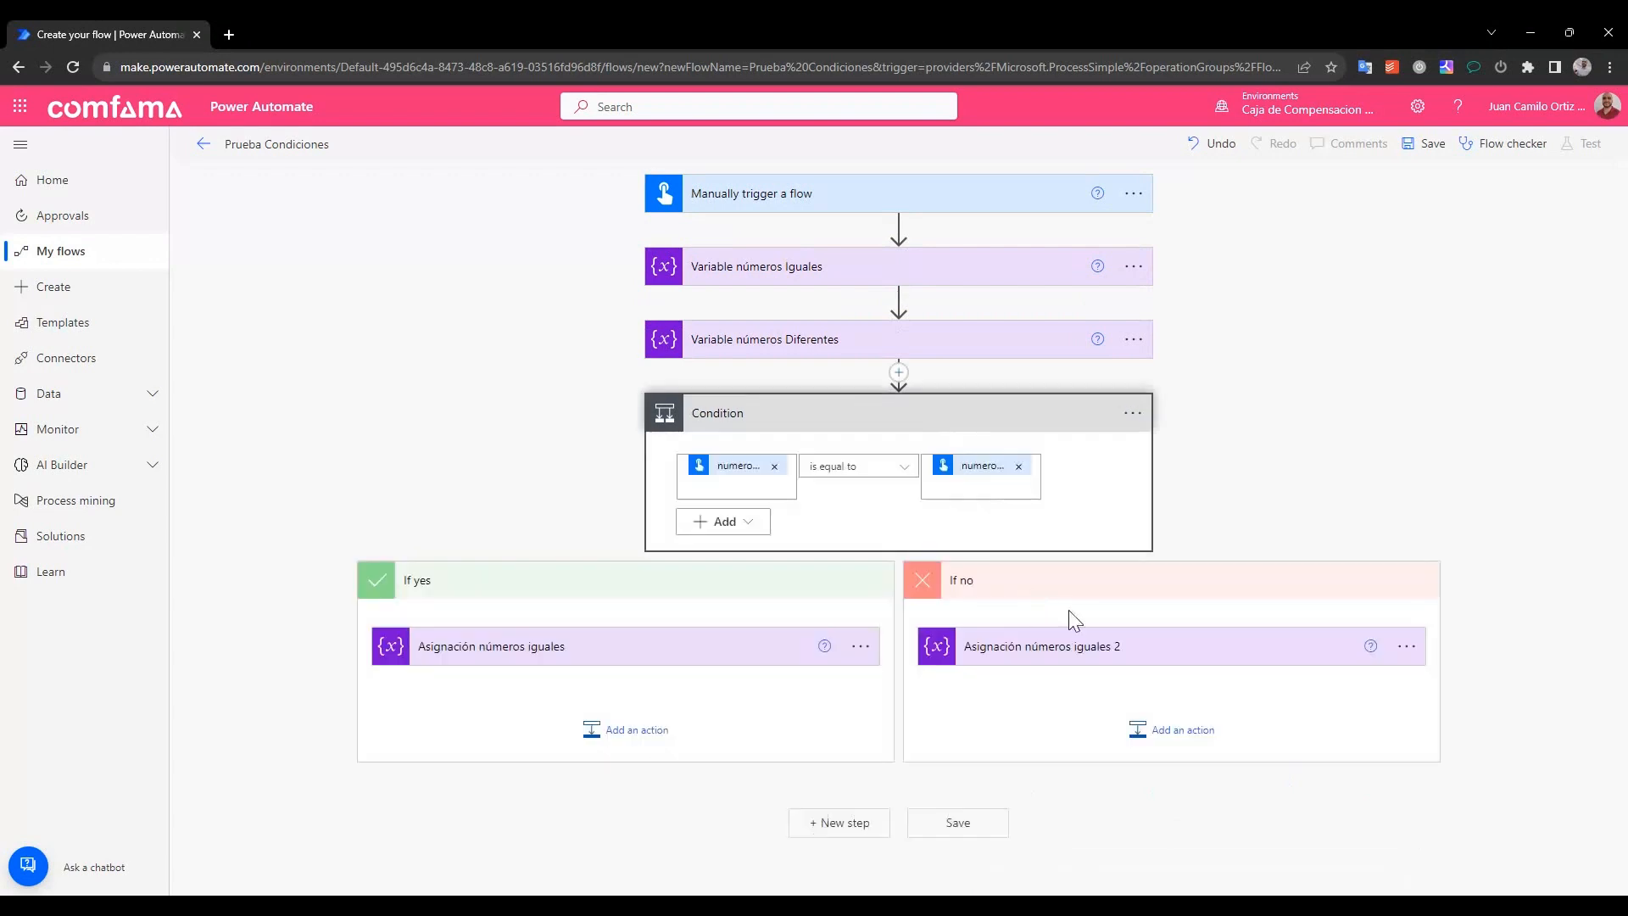
Rename the copied action in the If no branch as "Asignación números diferentes"
click(1058, 651)
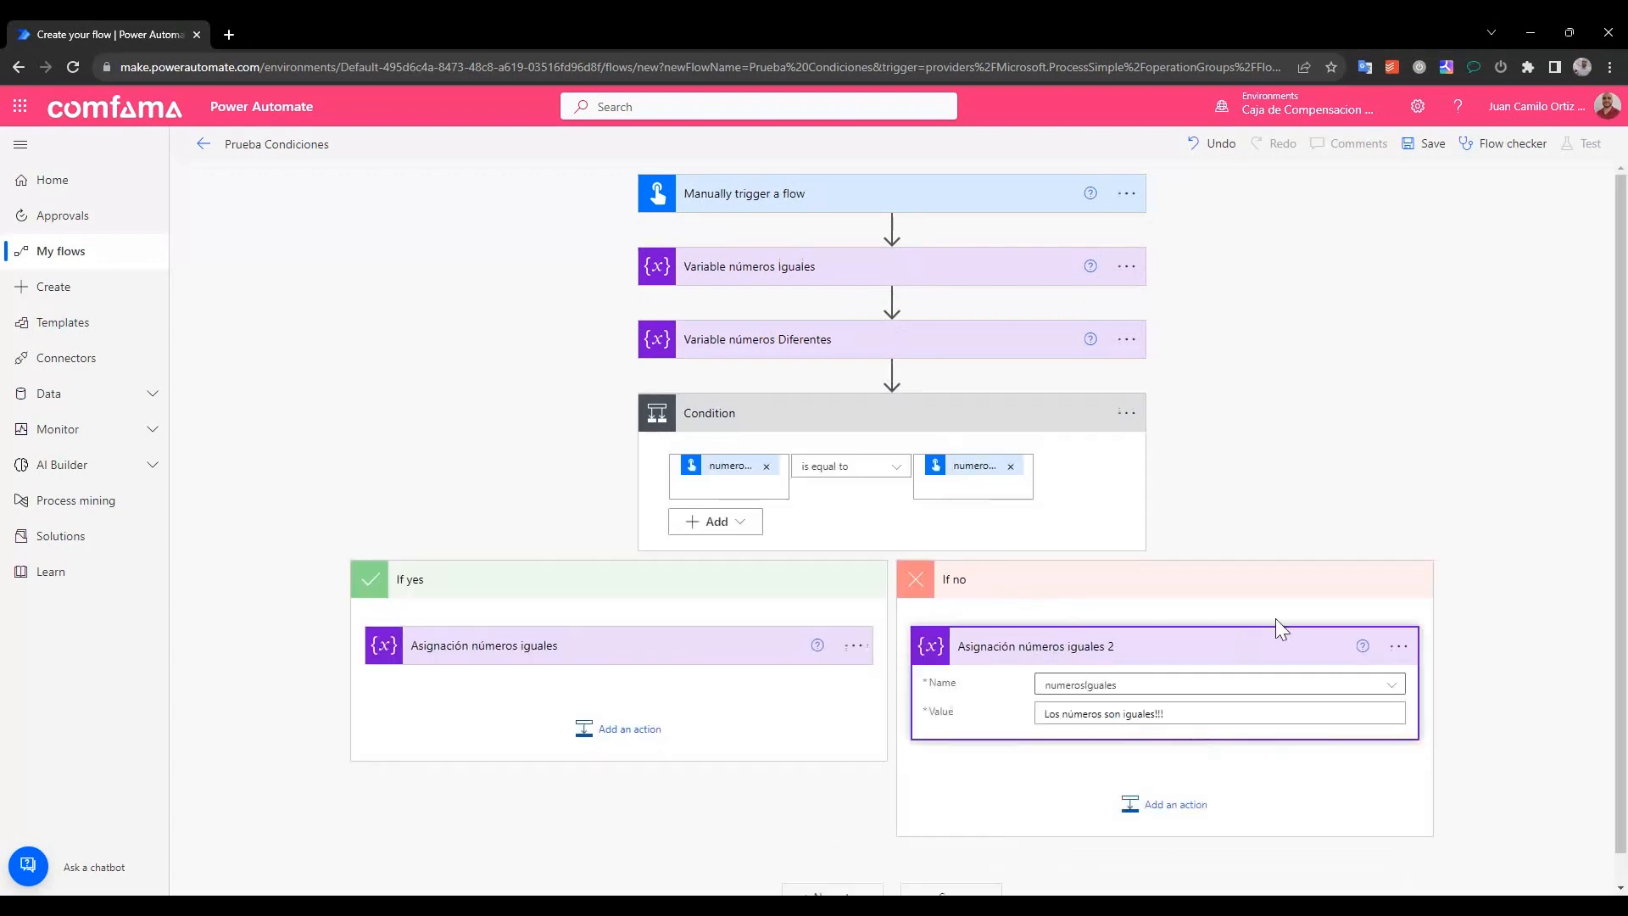
click(1399, 646)
click(1450, 674)
drag(1065, 646, 1209, 638)
text(diferent)
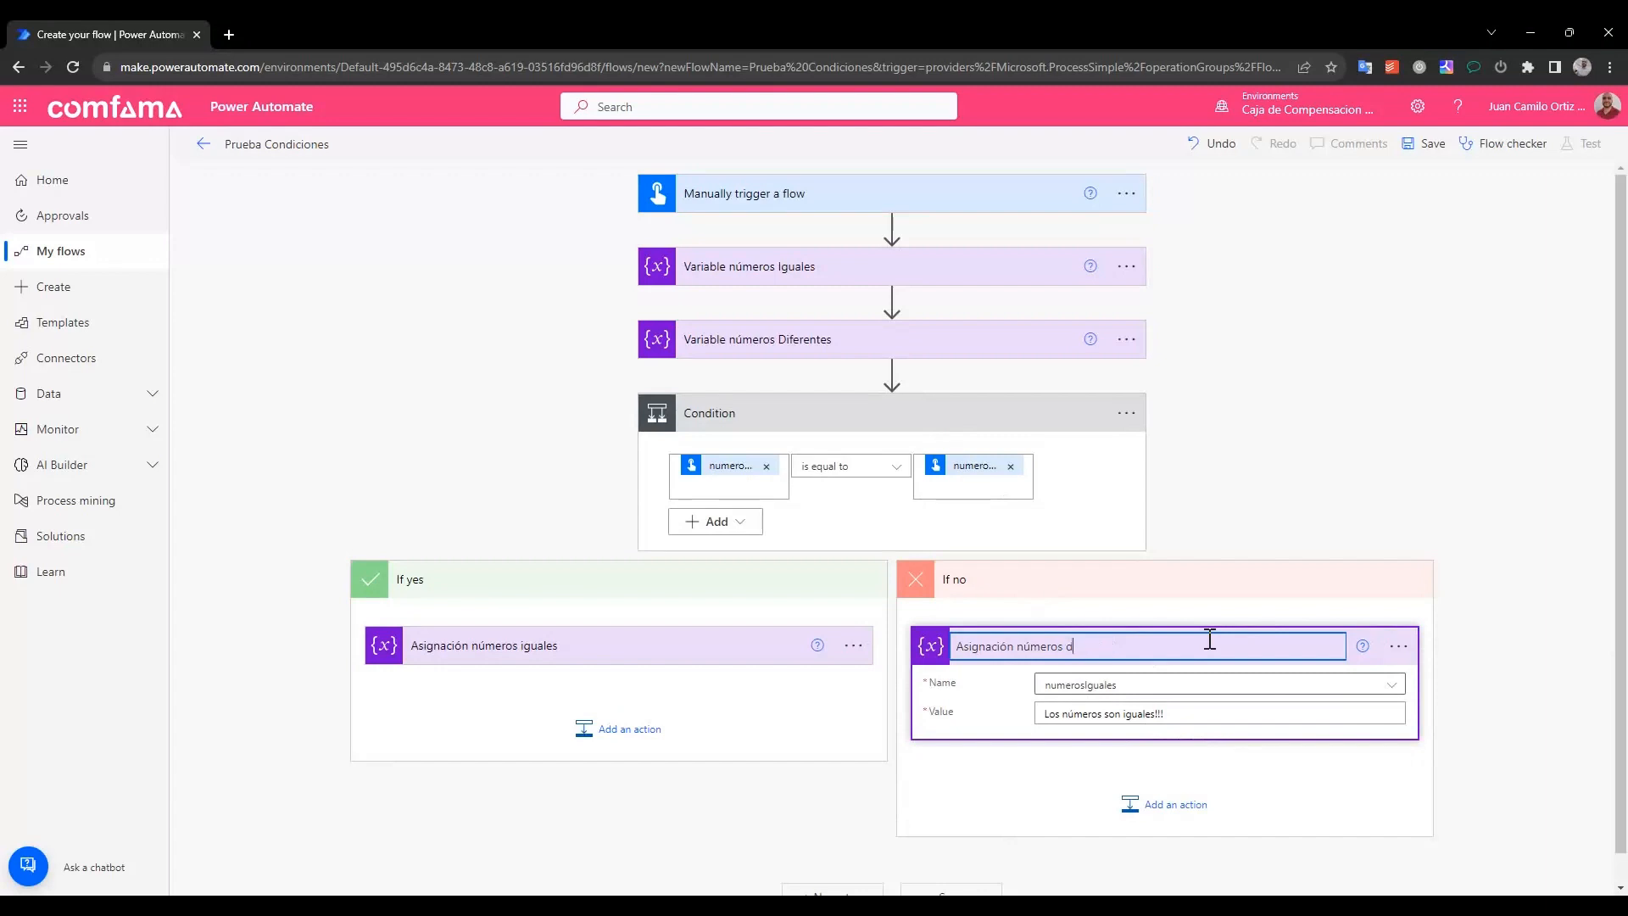
Make the If no action assign "Los números son diferentes" to numerosDiferentes, and save the flow
click(1132, 685)
click(1125, 738)
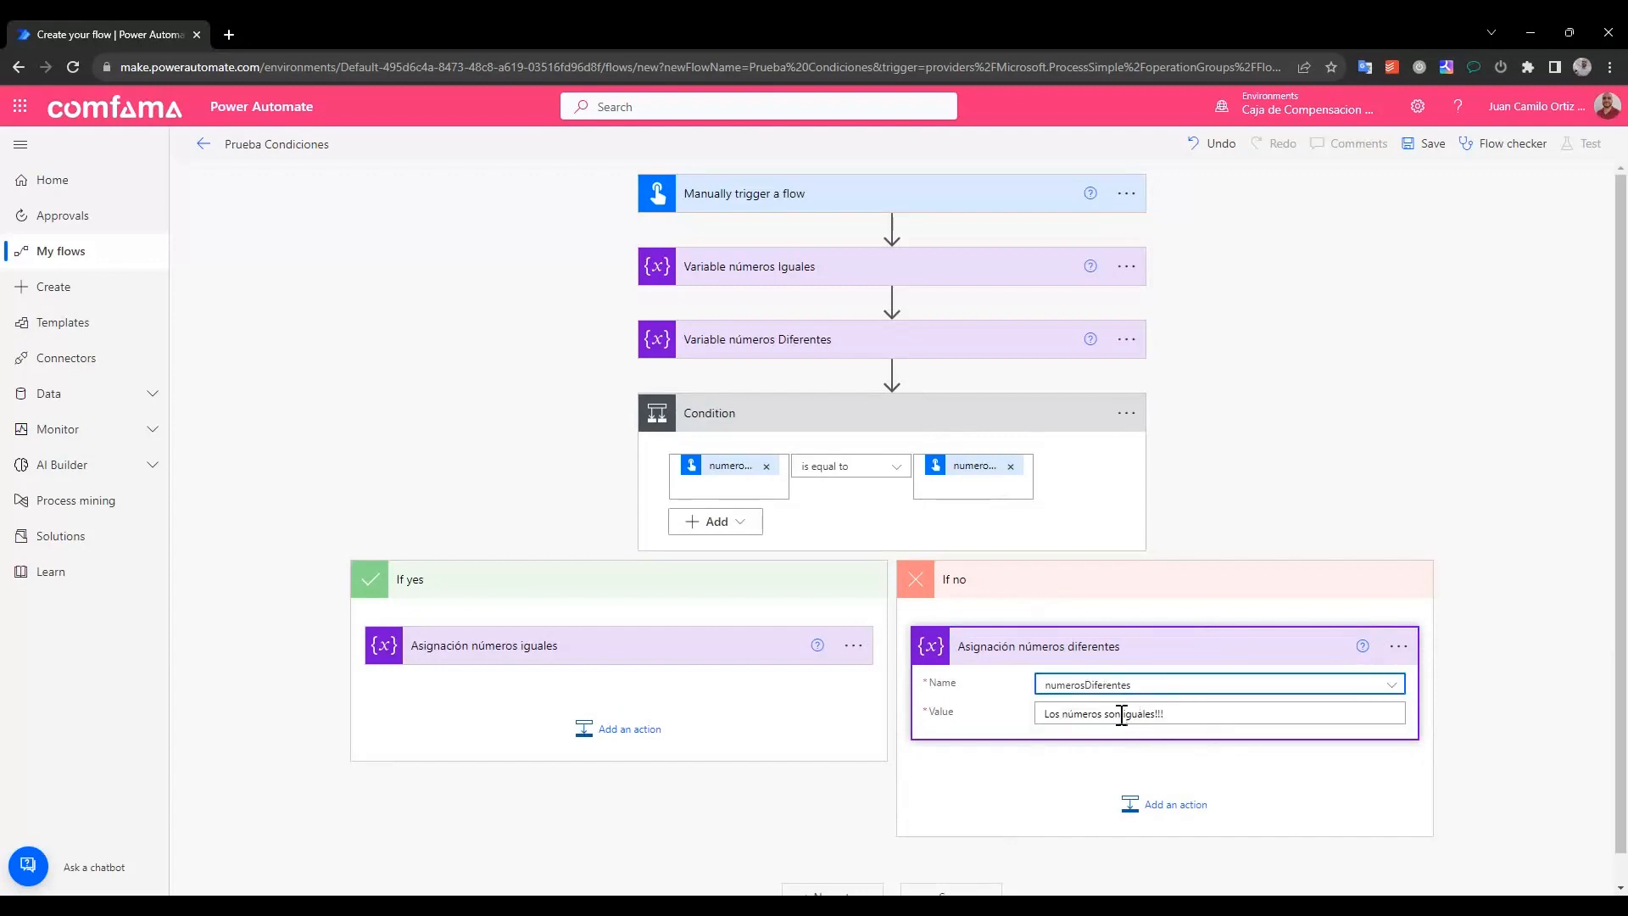
drag(1121, 713, 1225, 716)
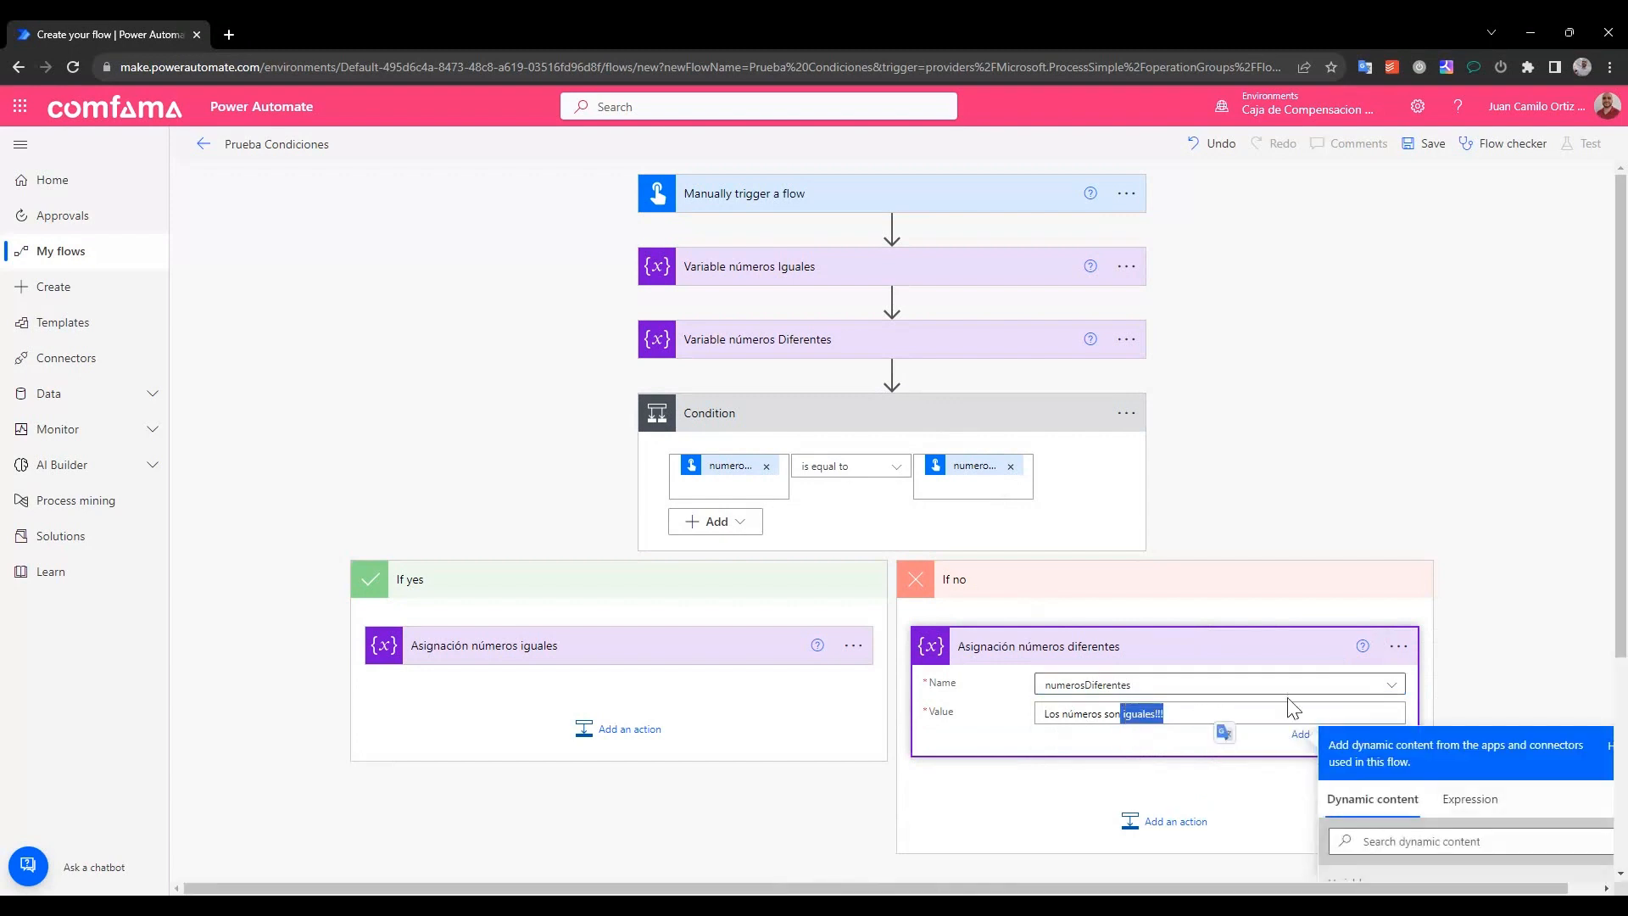
key(Left)
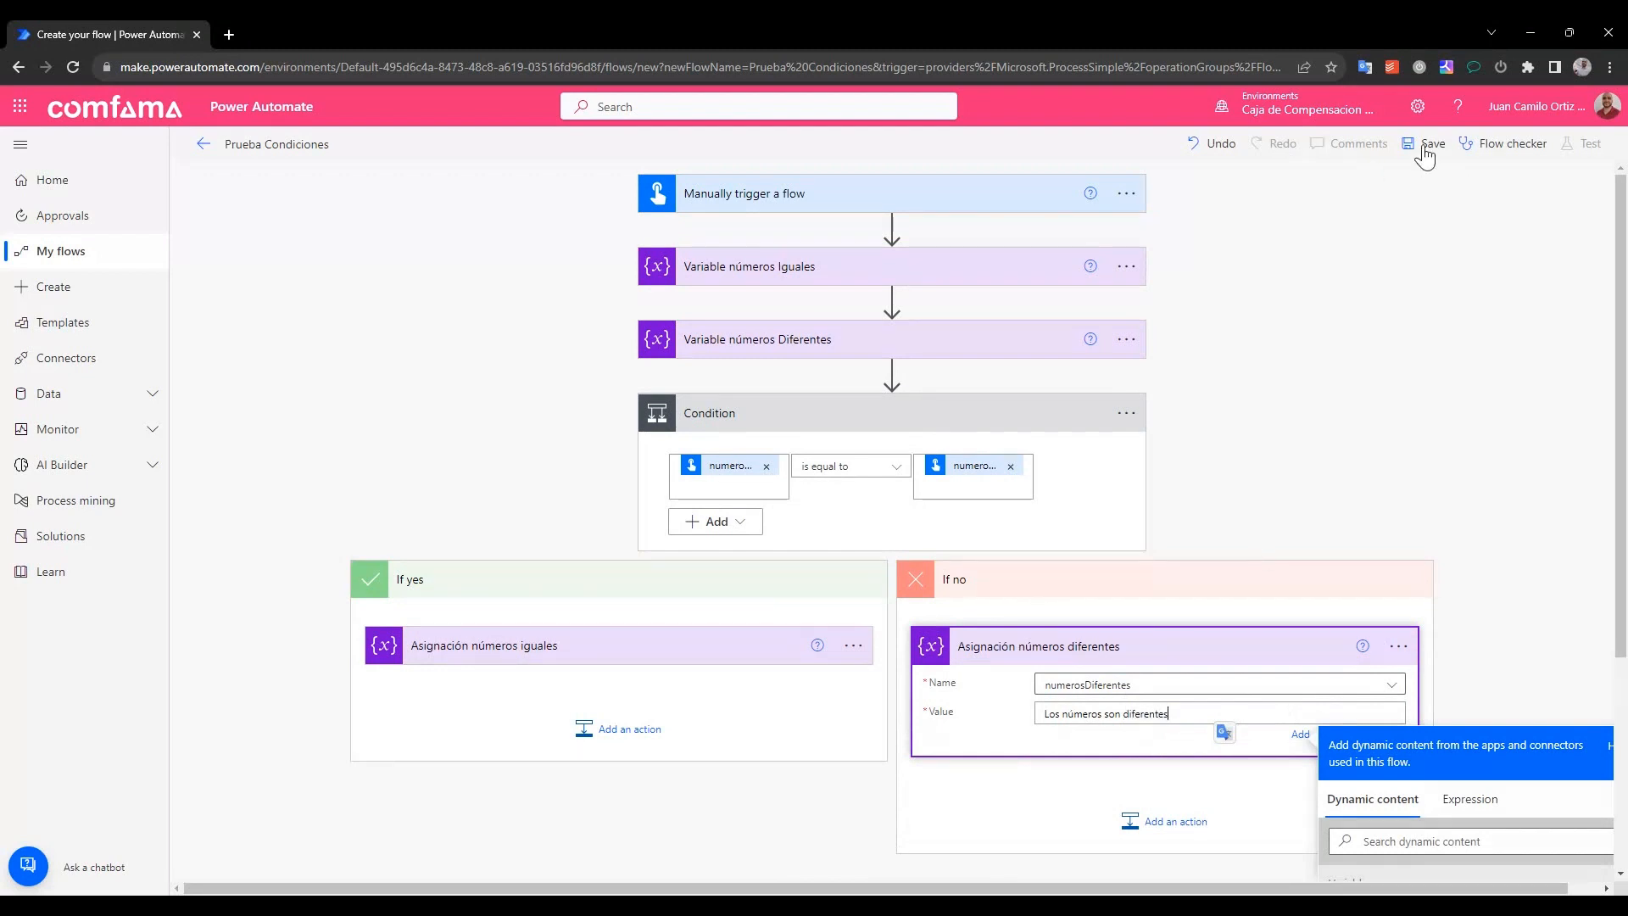
click(1426, 143)
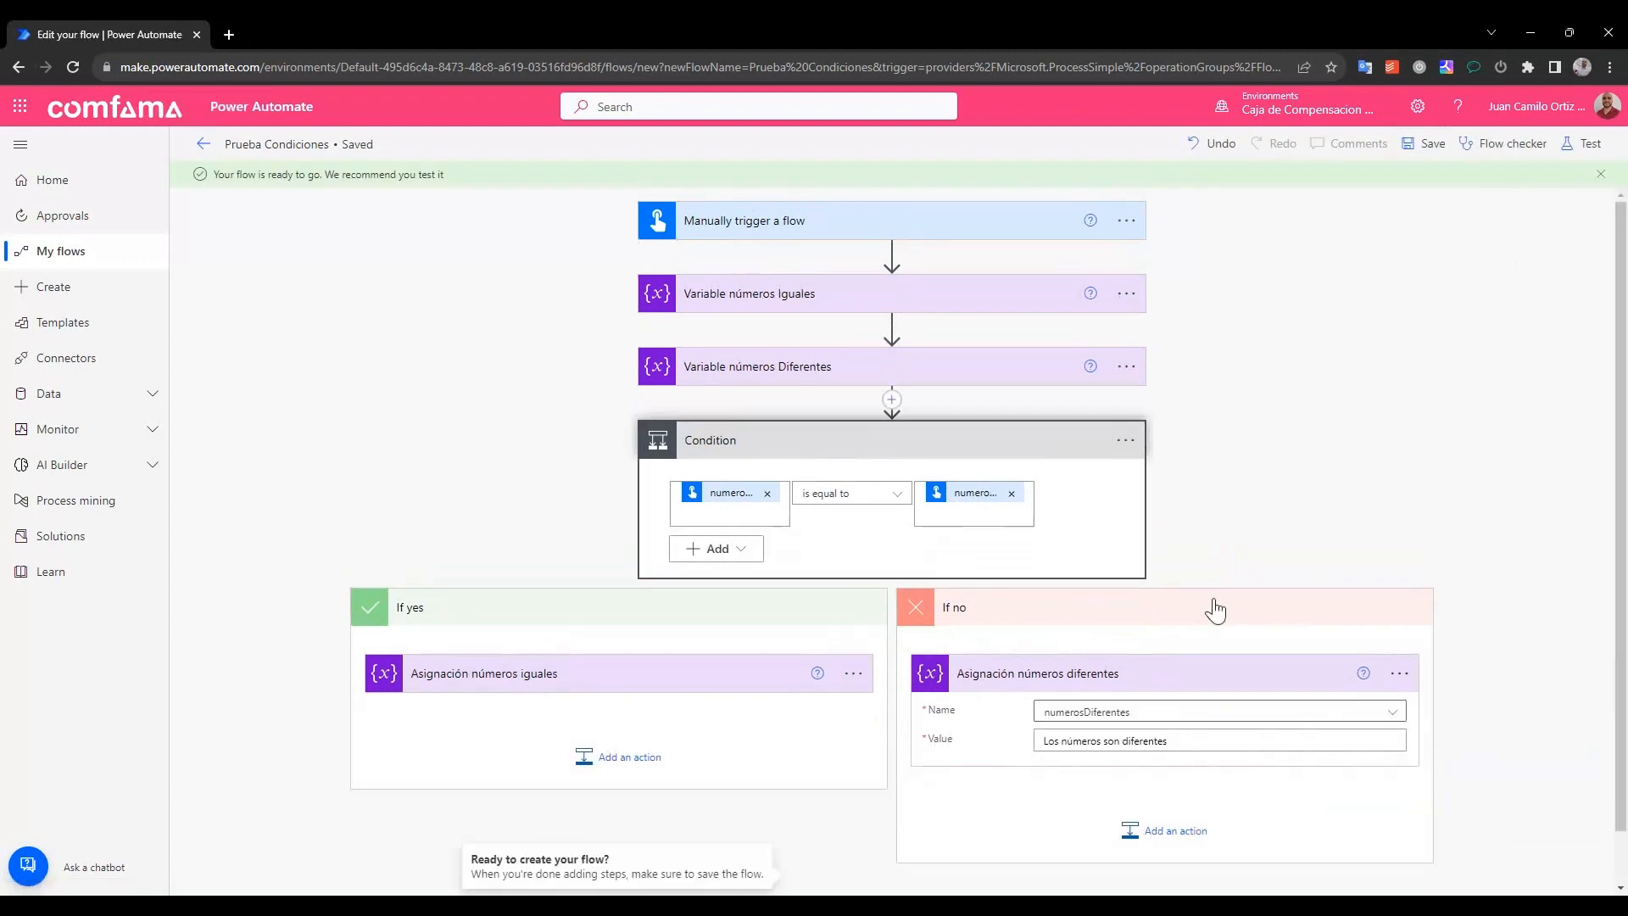
click(1595, 146)
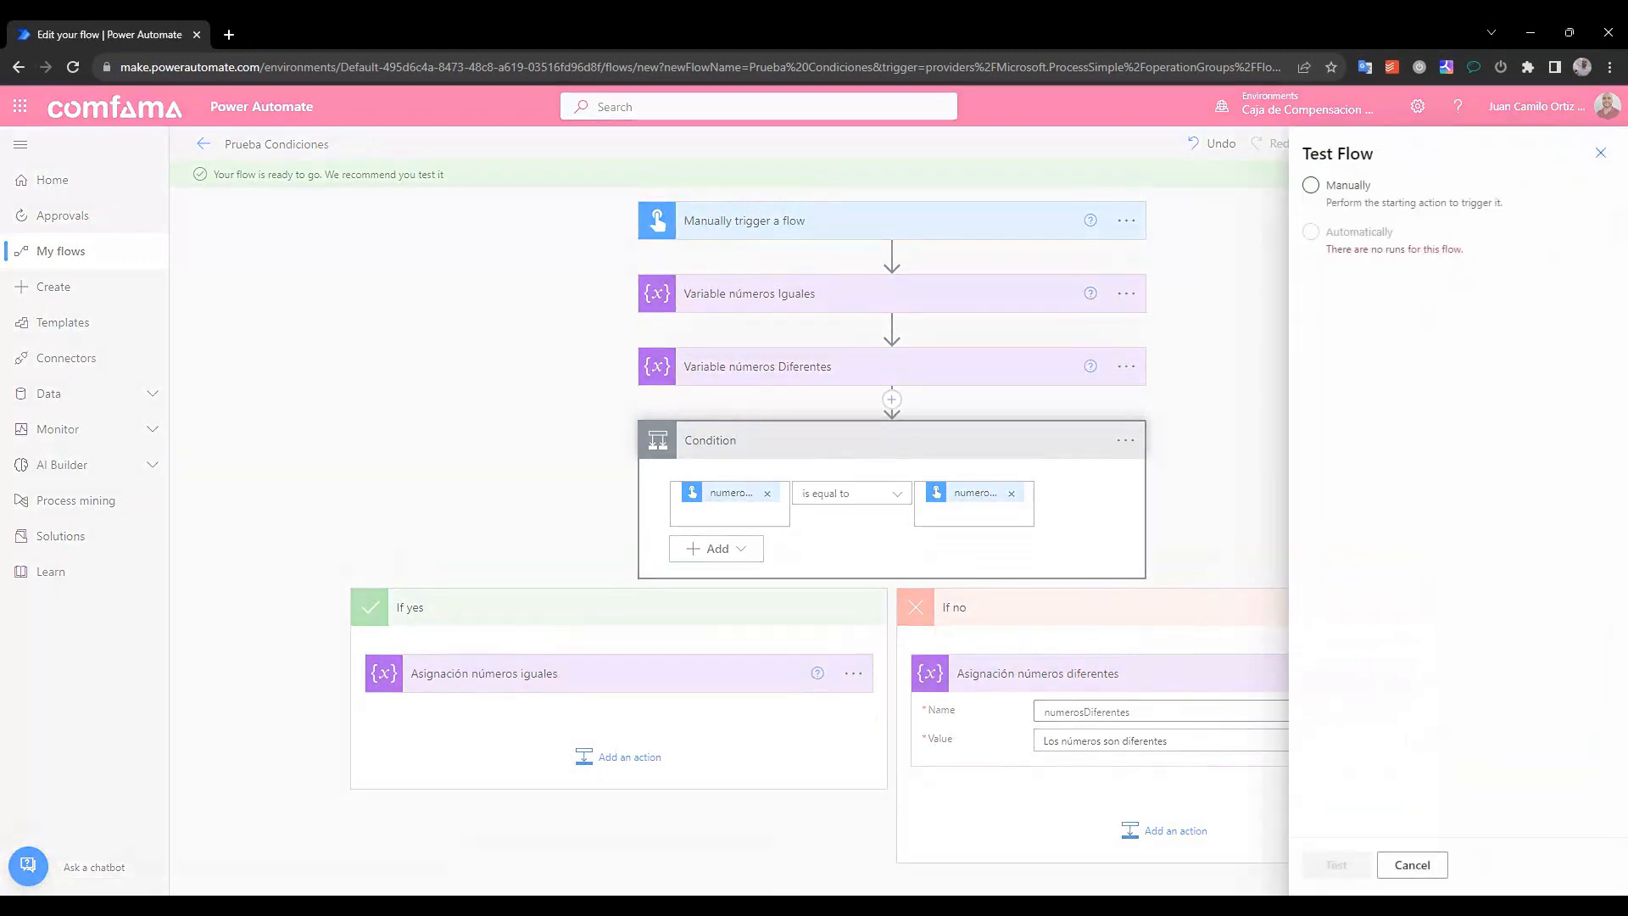
click(1312, 185)
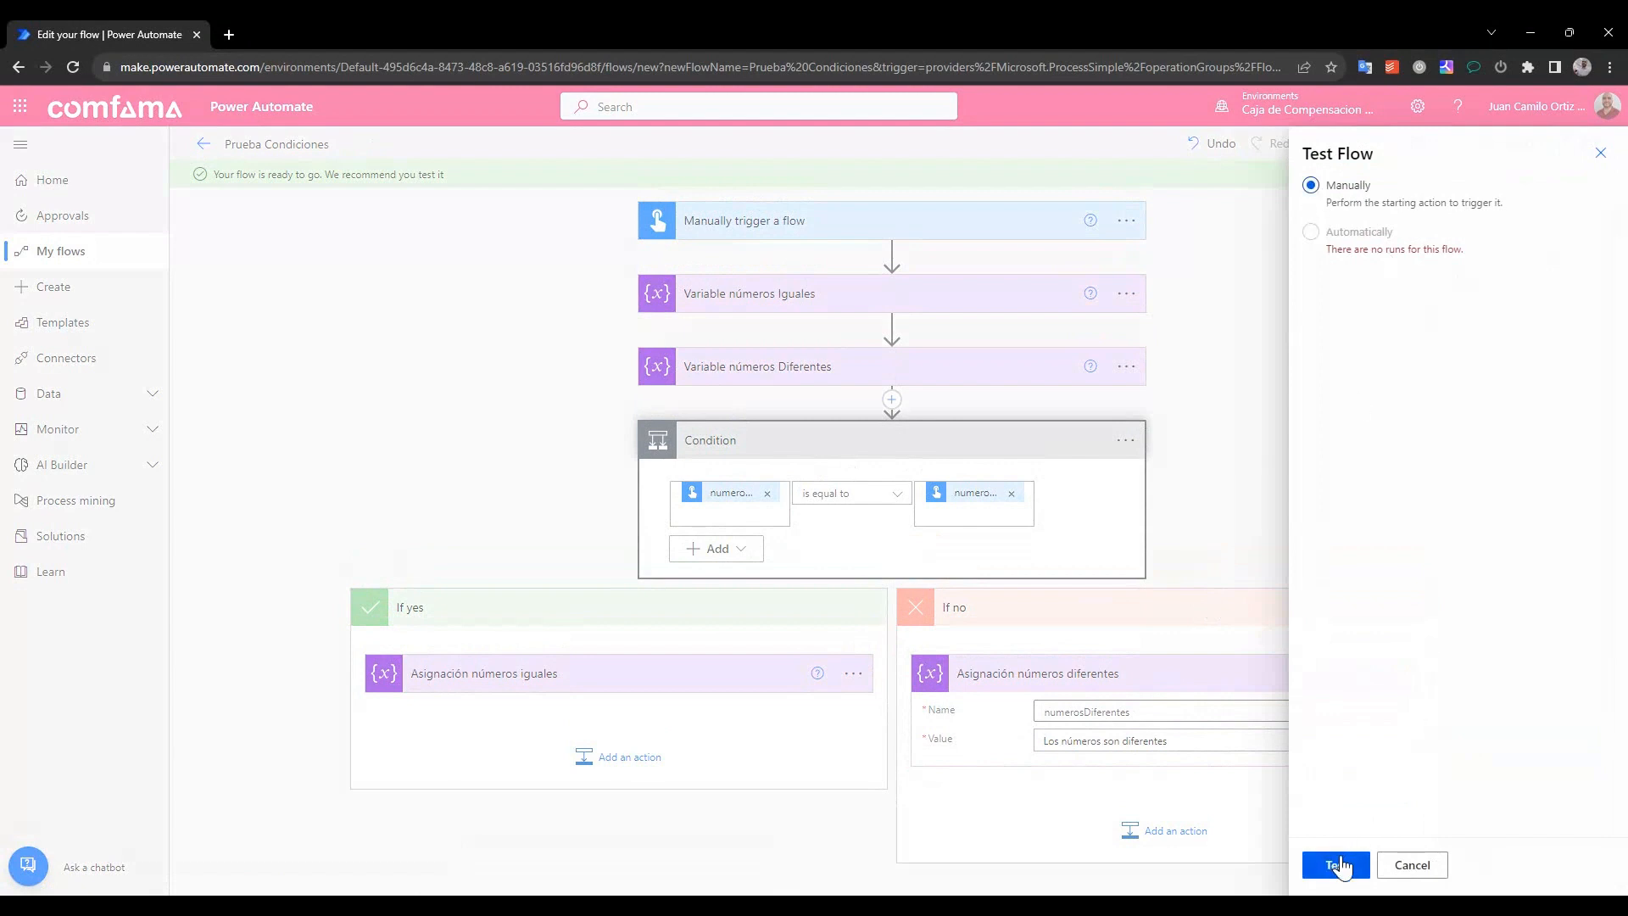
click(1338, 864)
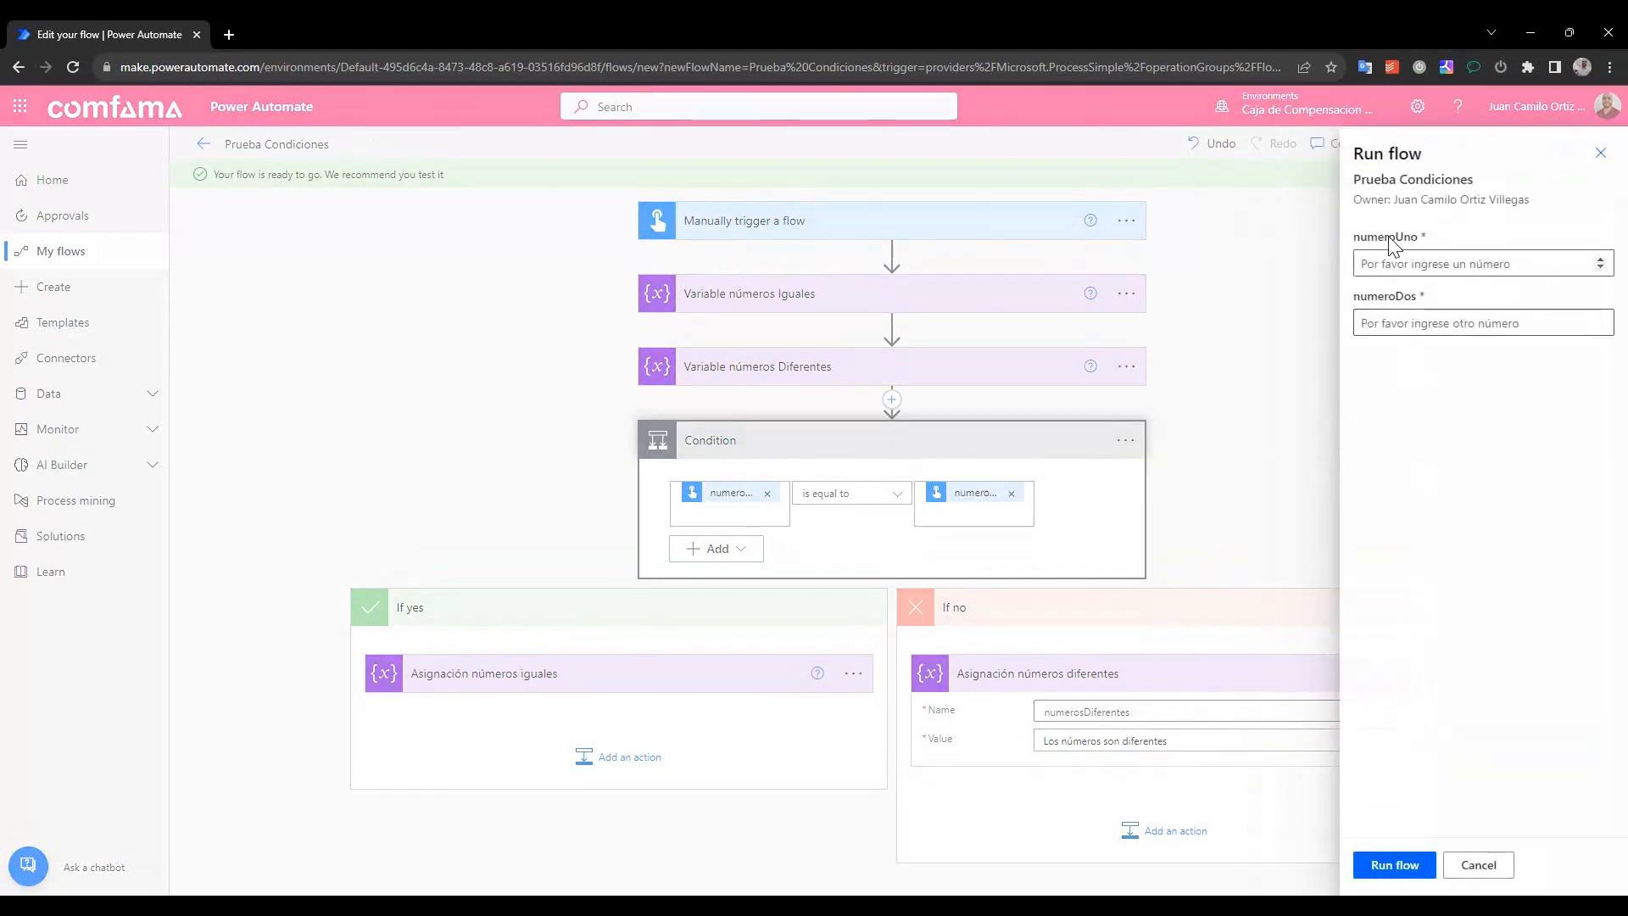
click(1386, 269)
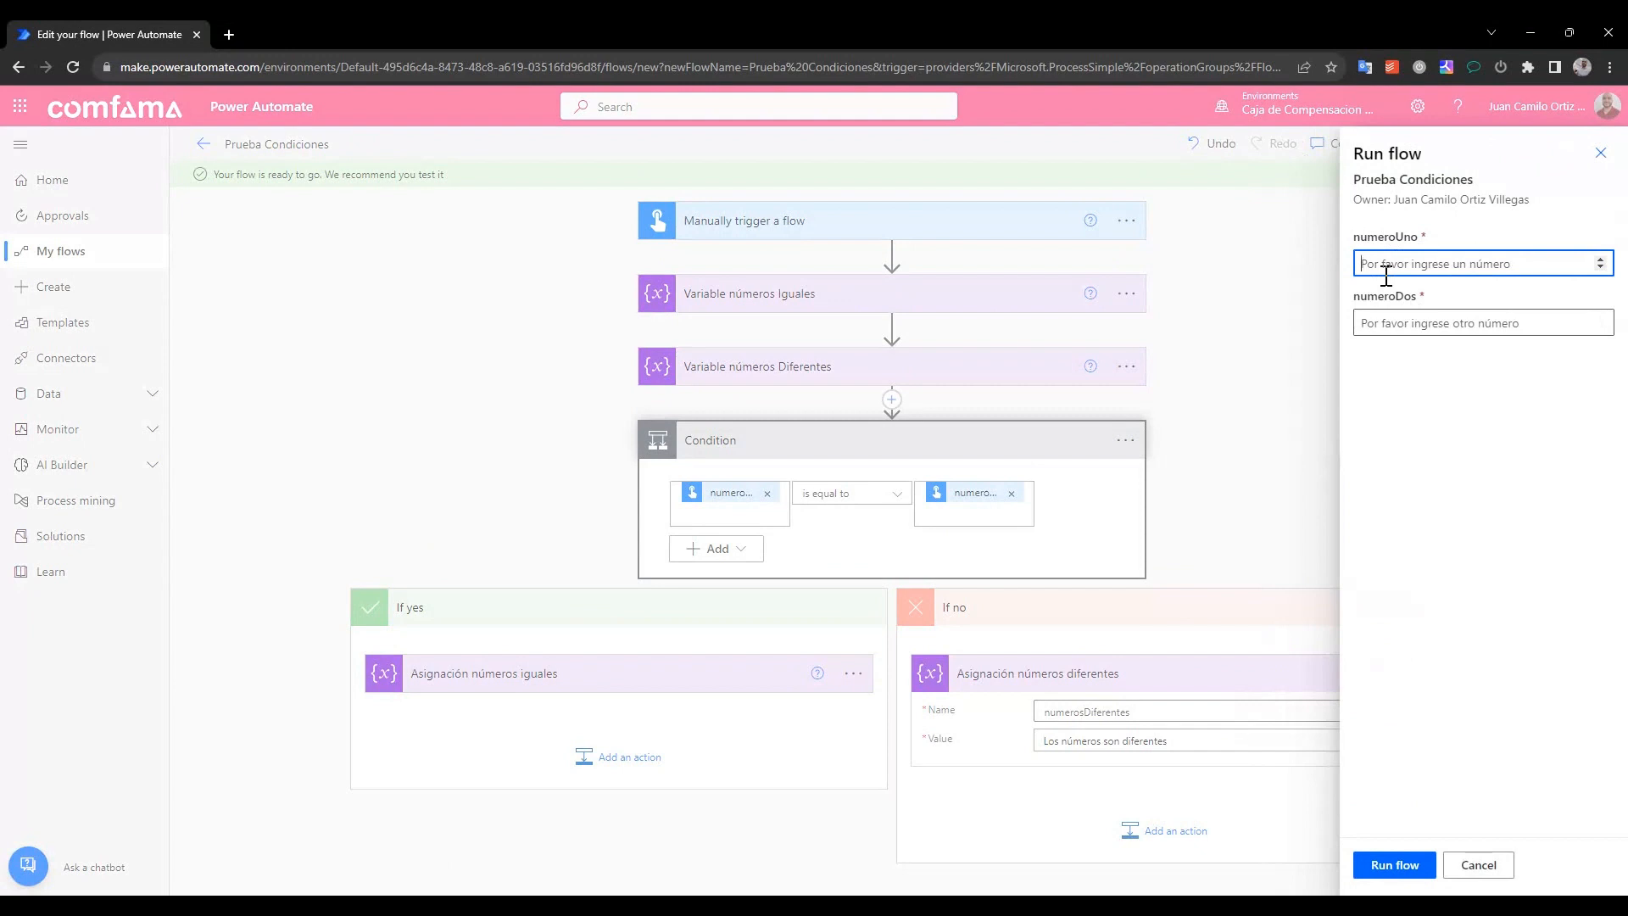
text(20)
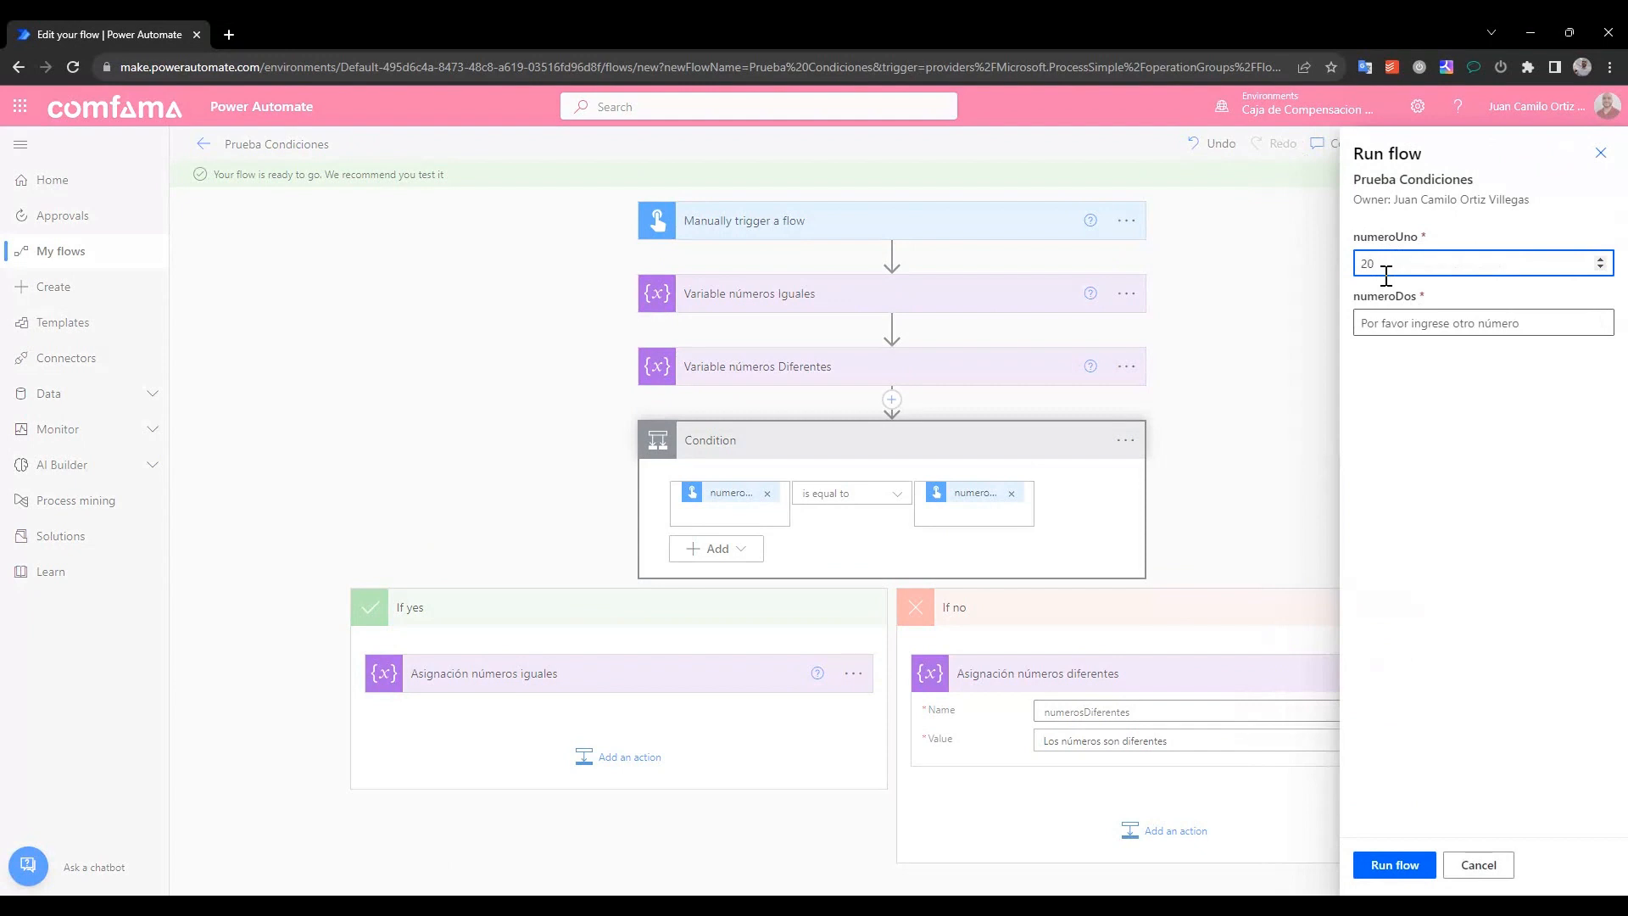
click(1394, 325)
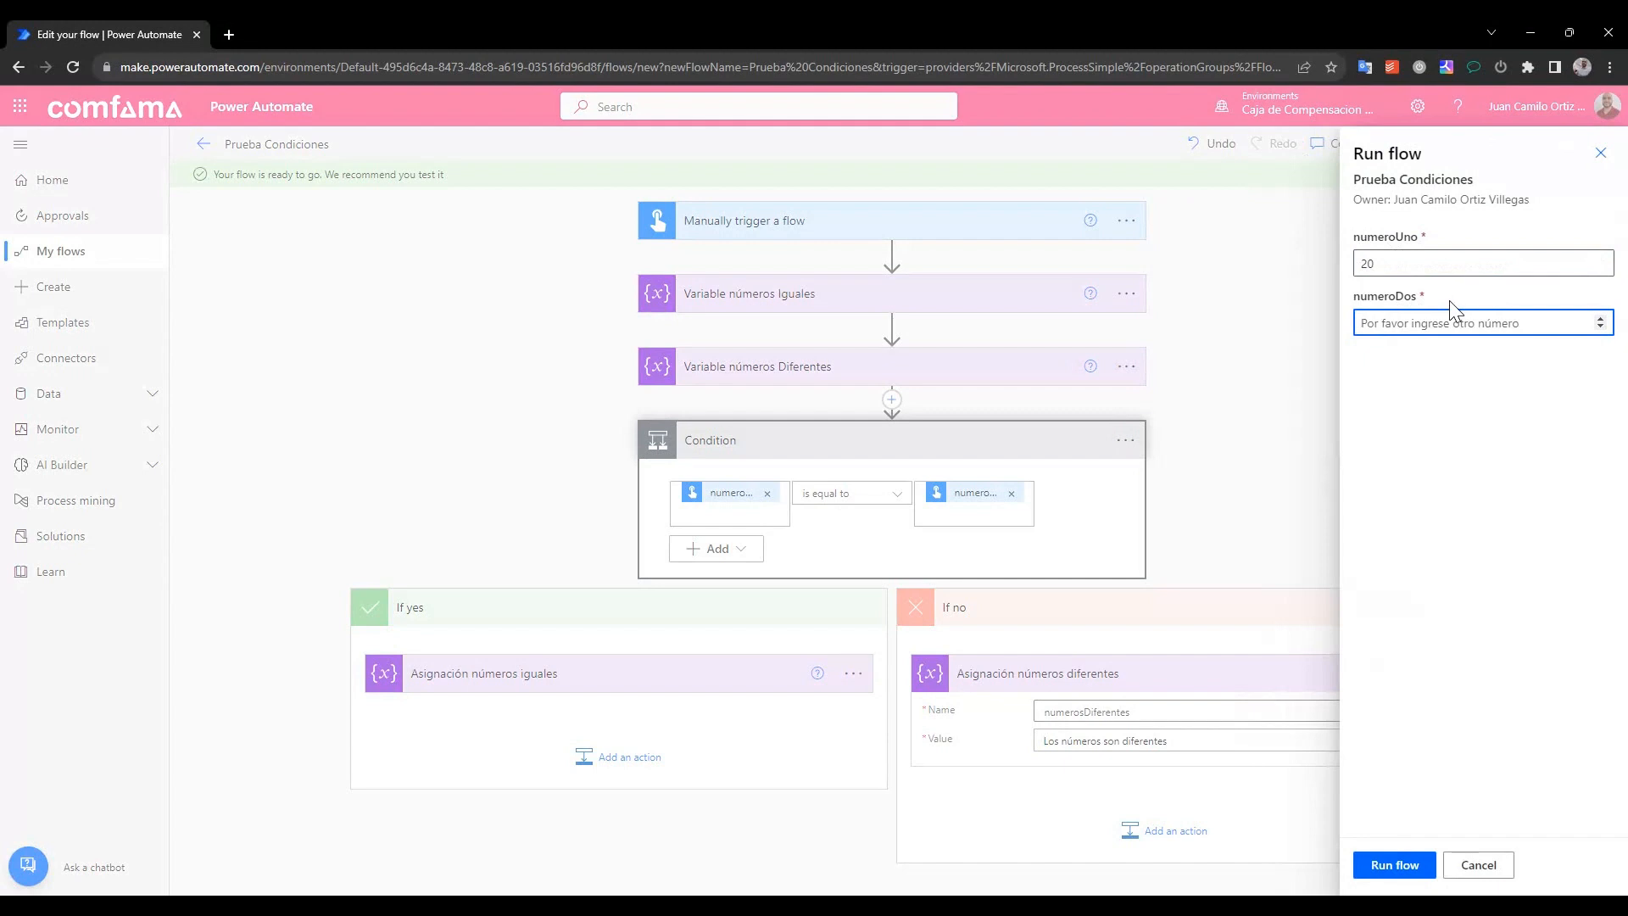
text(25)
click(760, 553)
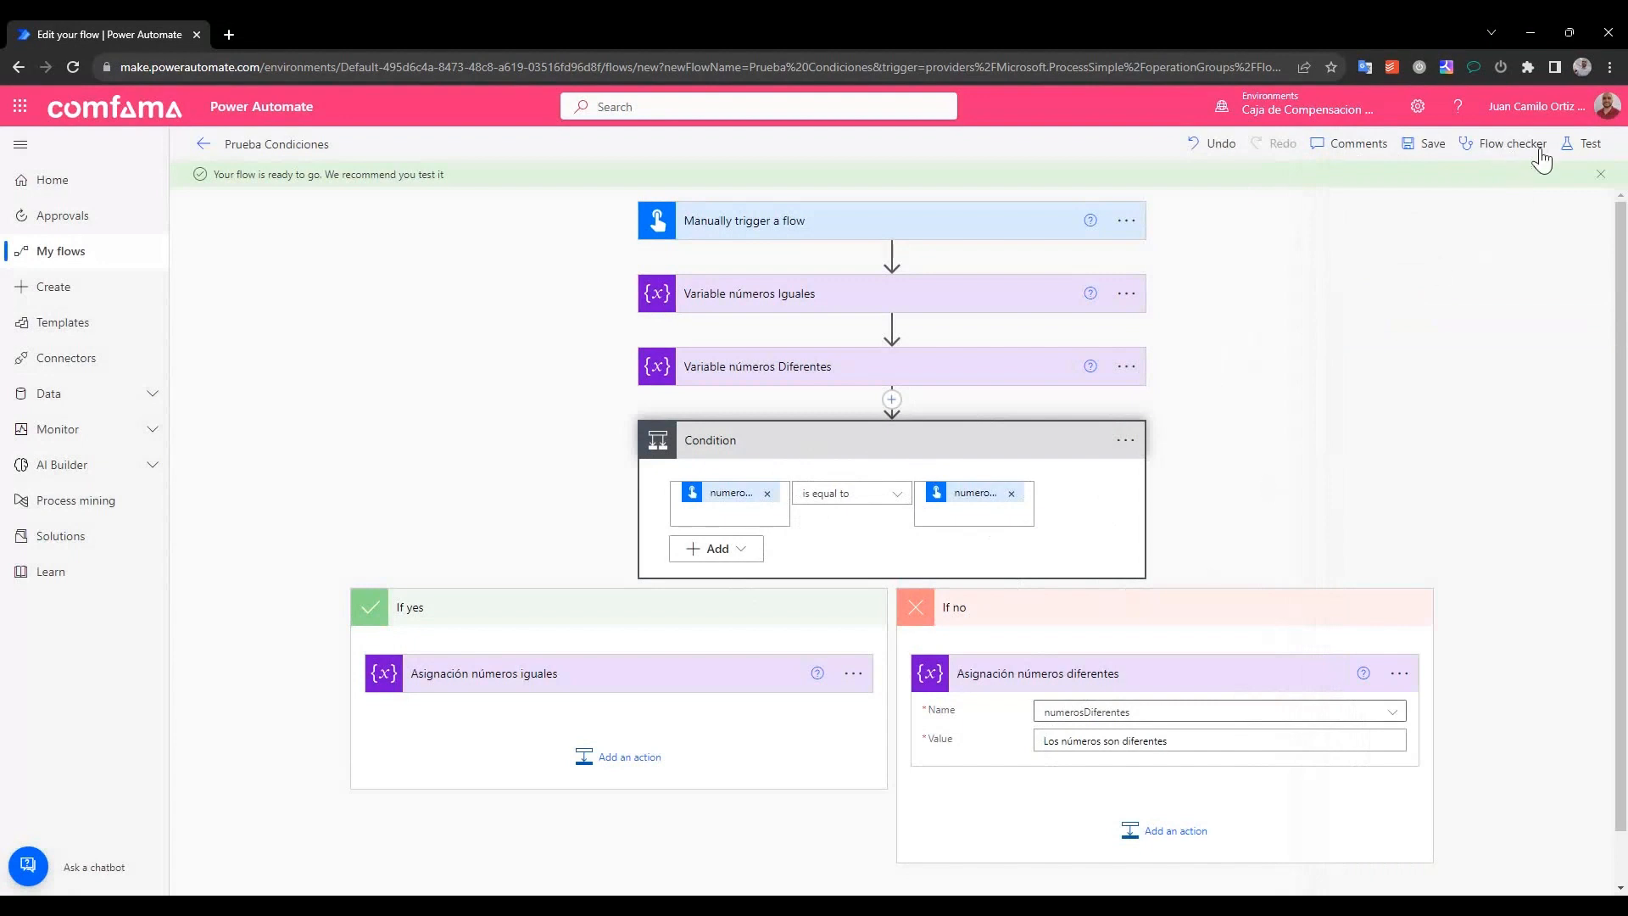
Test the flow manually with numeroUno set to 20 and numeroDos set to 25
click(1584, 144)
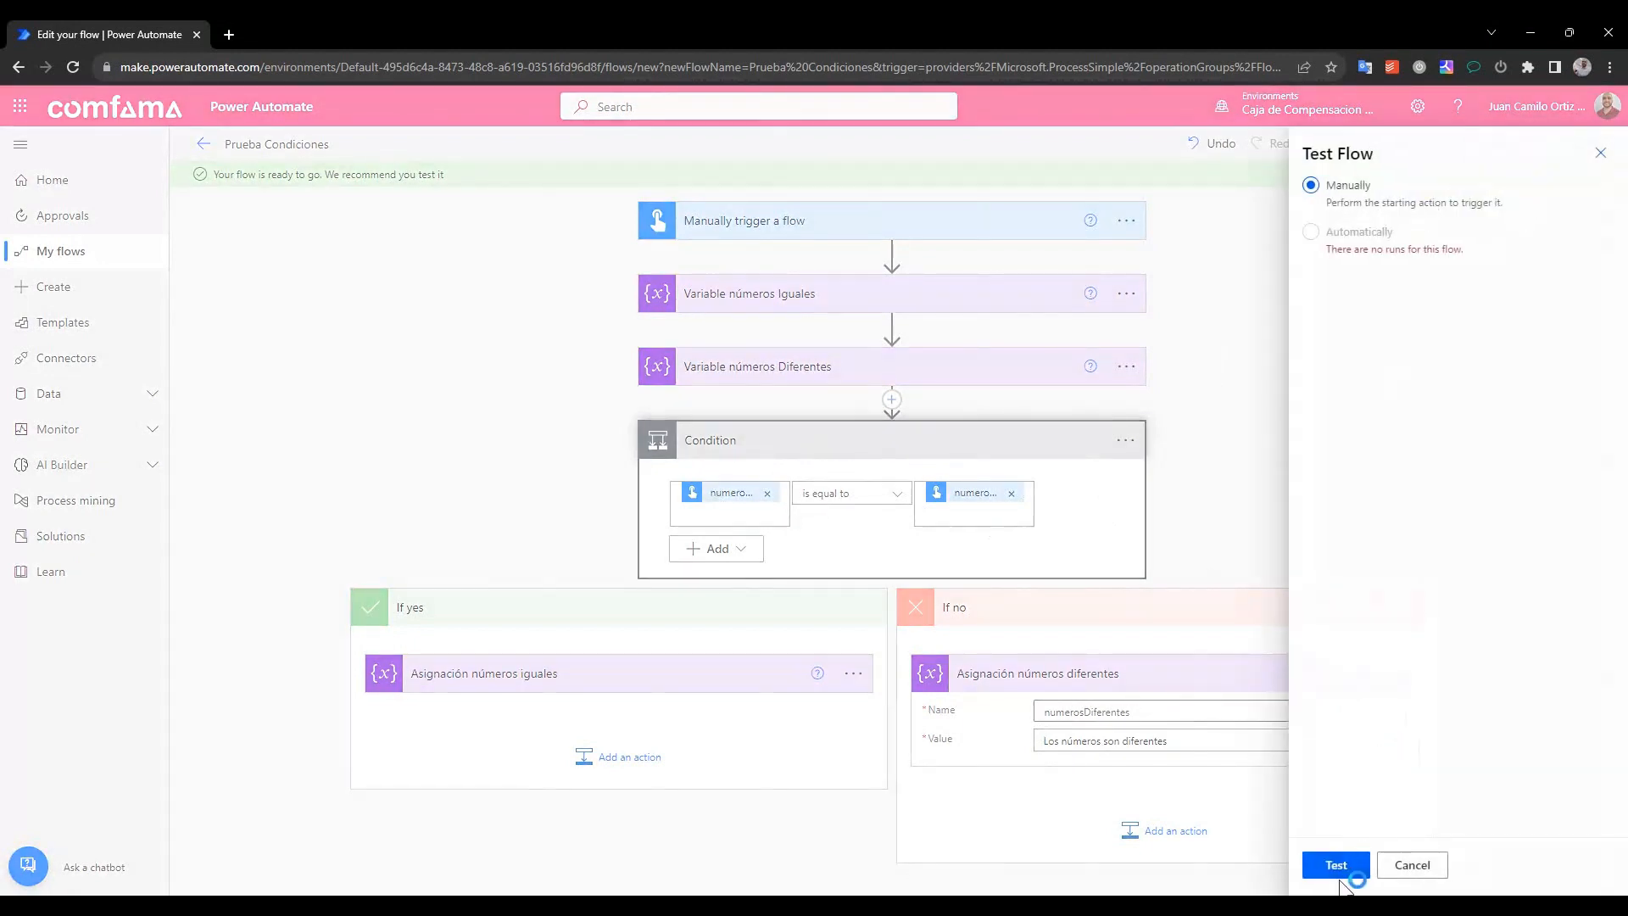
click(1334, 863)
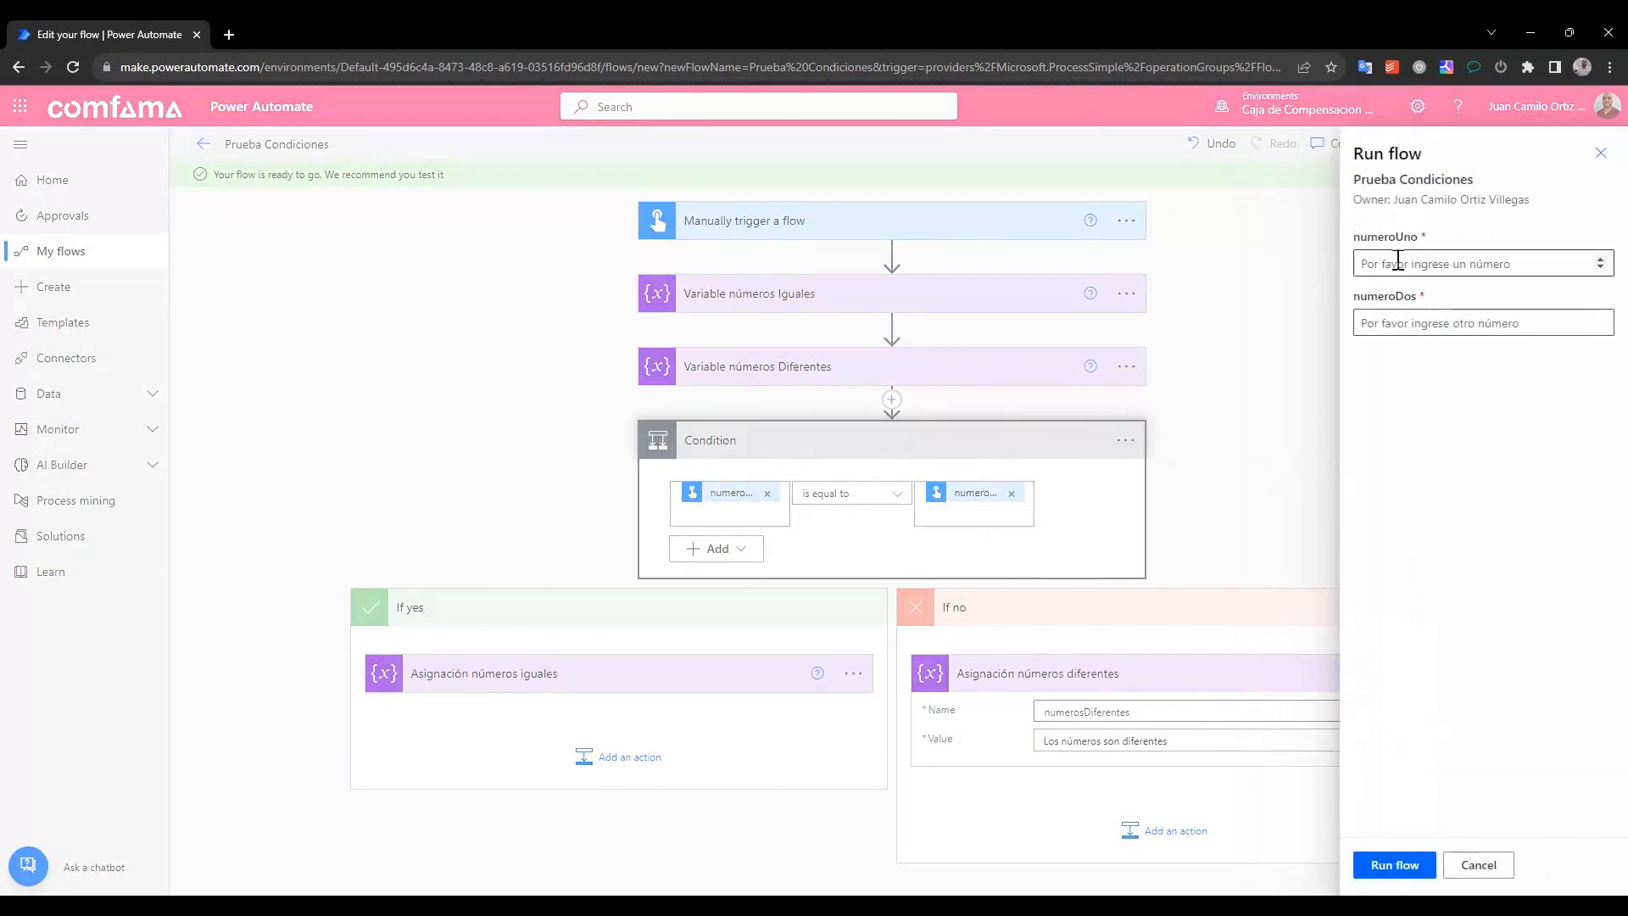
click(1397, 263)
text(20)
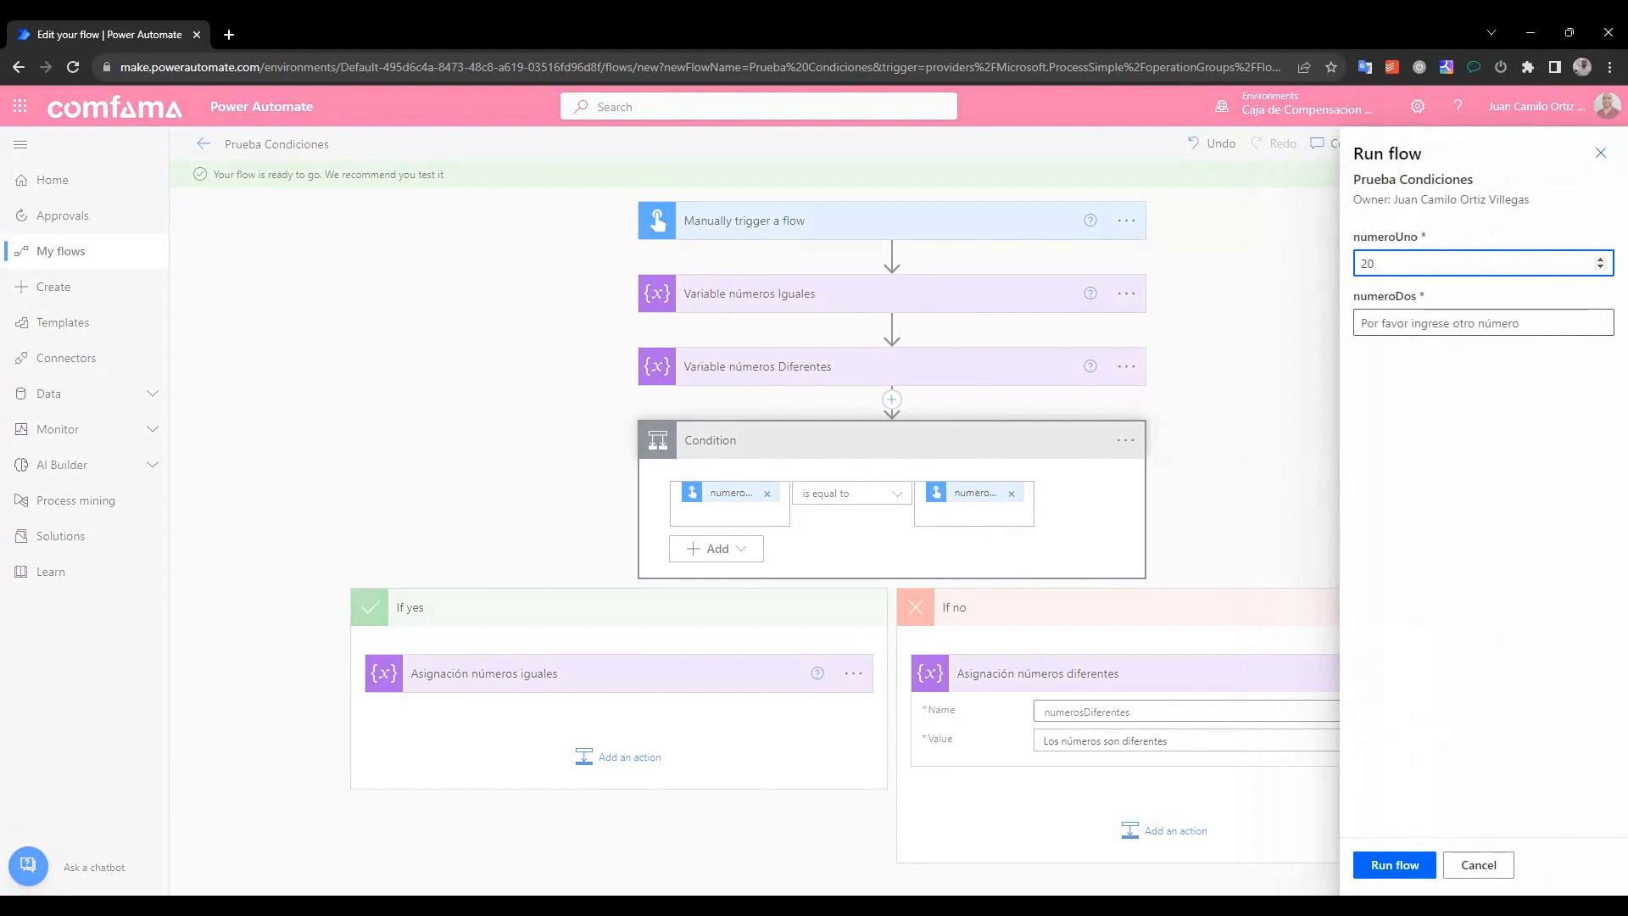
click(1447, 322)
text(25)
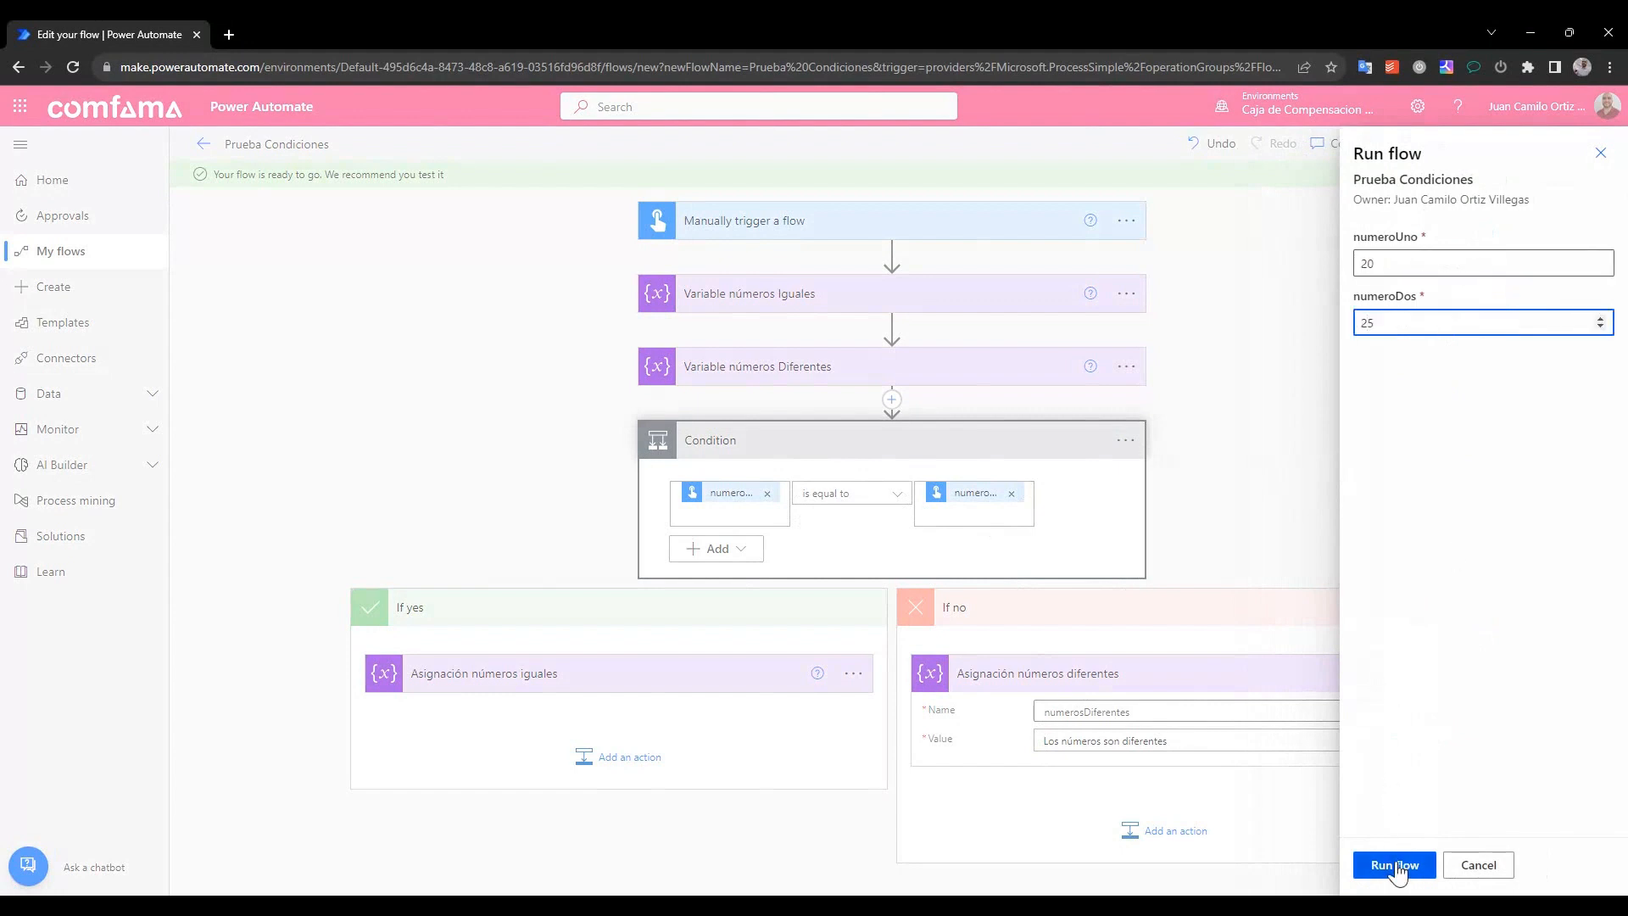
click(1395, 865)
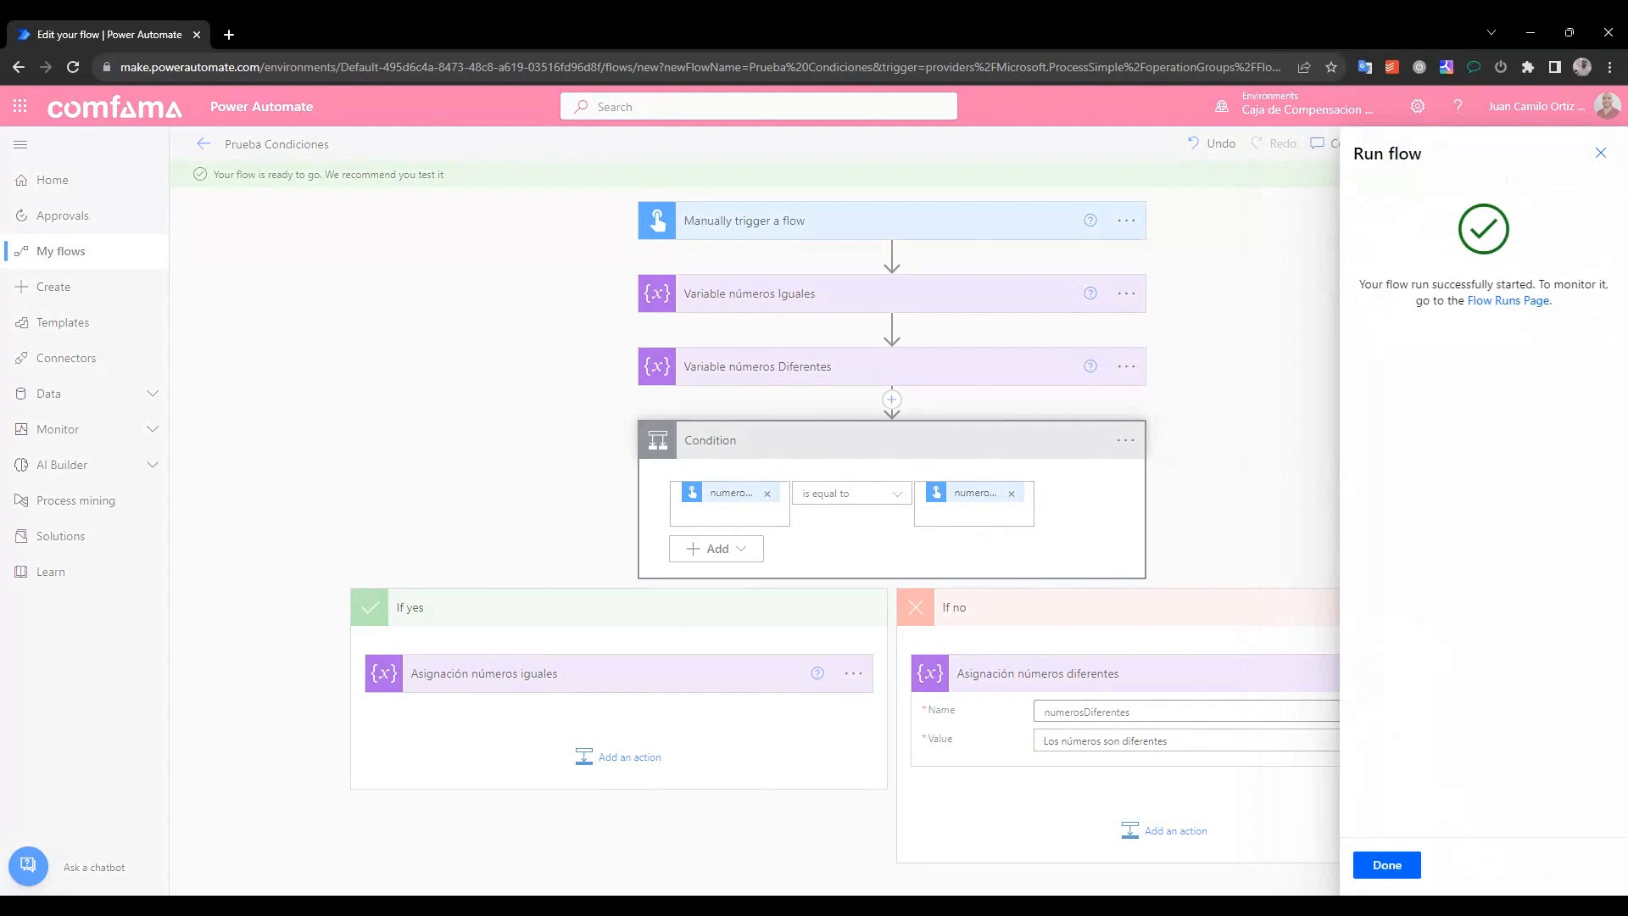
click(1386, 868)
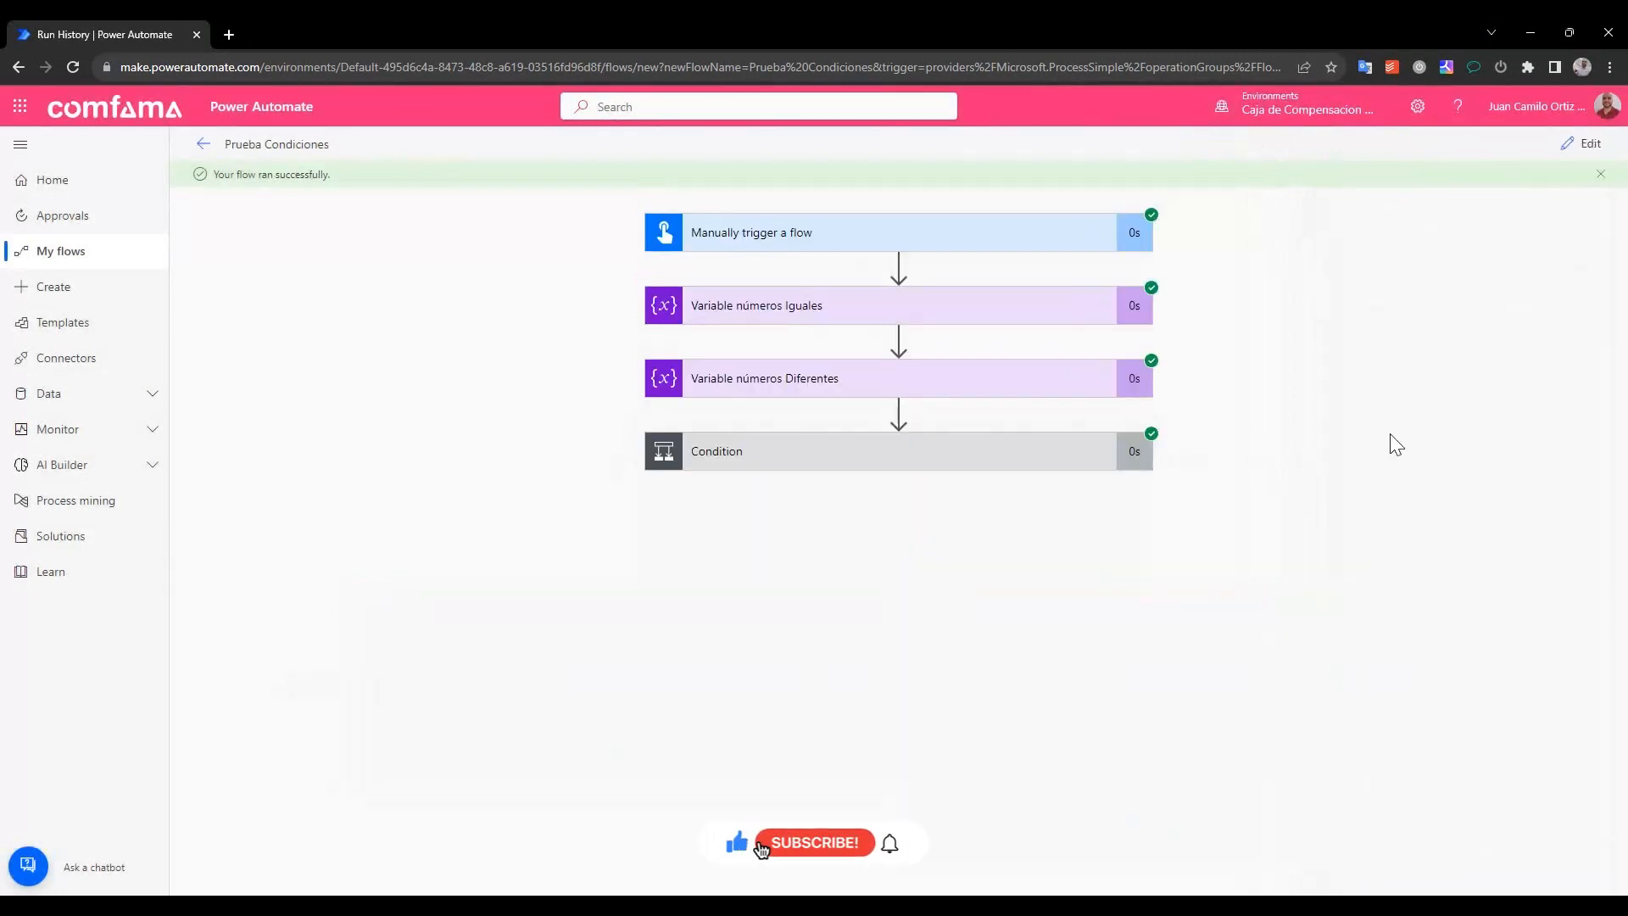
Check the numeroUno and numeroDos outputs of the manual trigger in the run history
click(934, 236)
drag(693, 577, 678, 577)
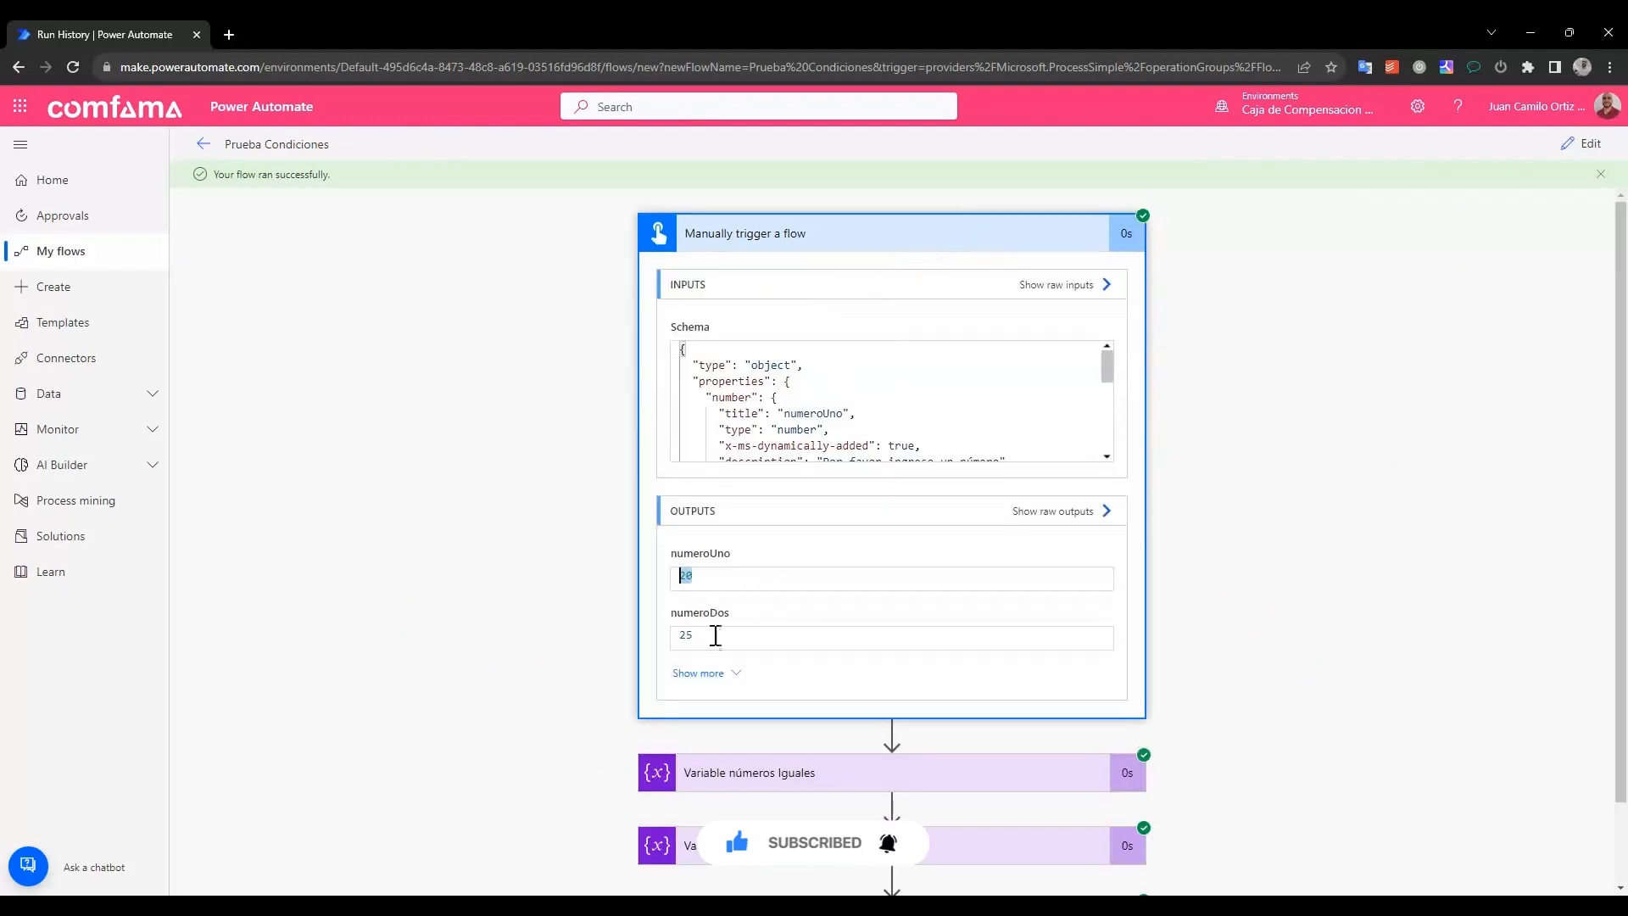
drag(717, 634, 679, 634)
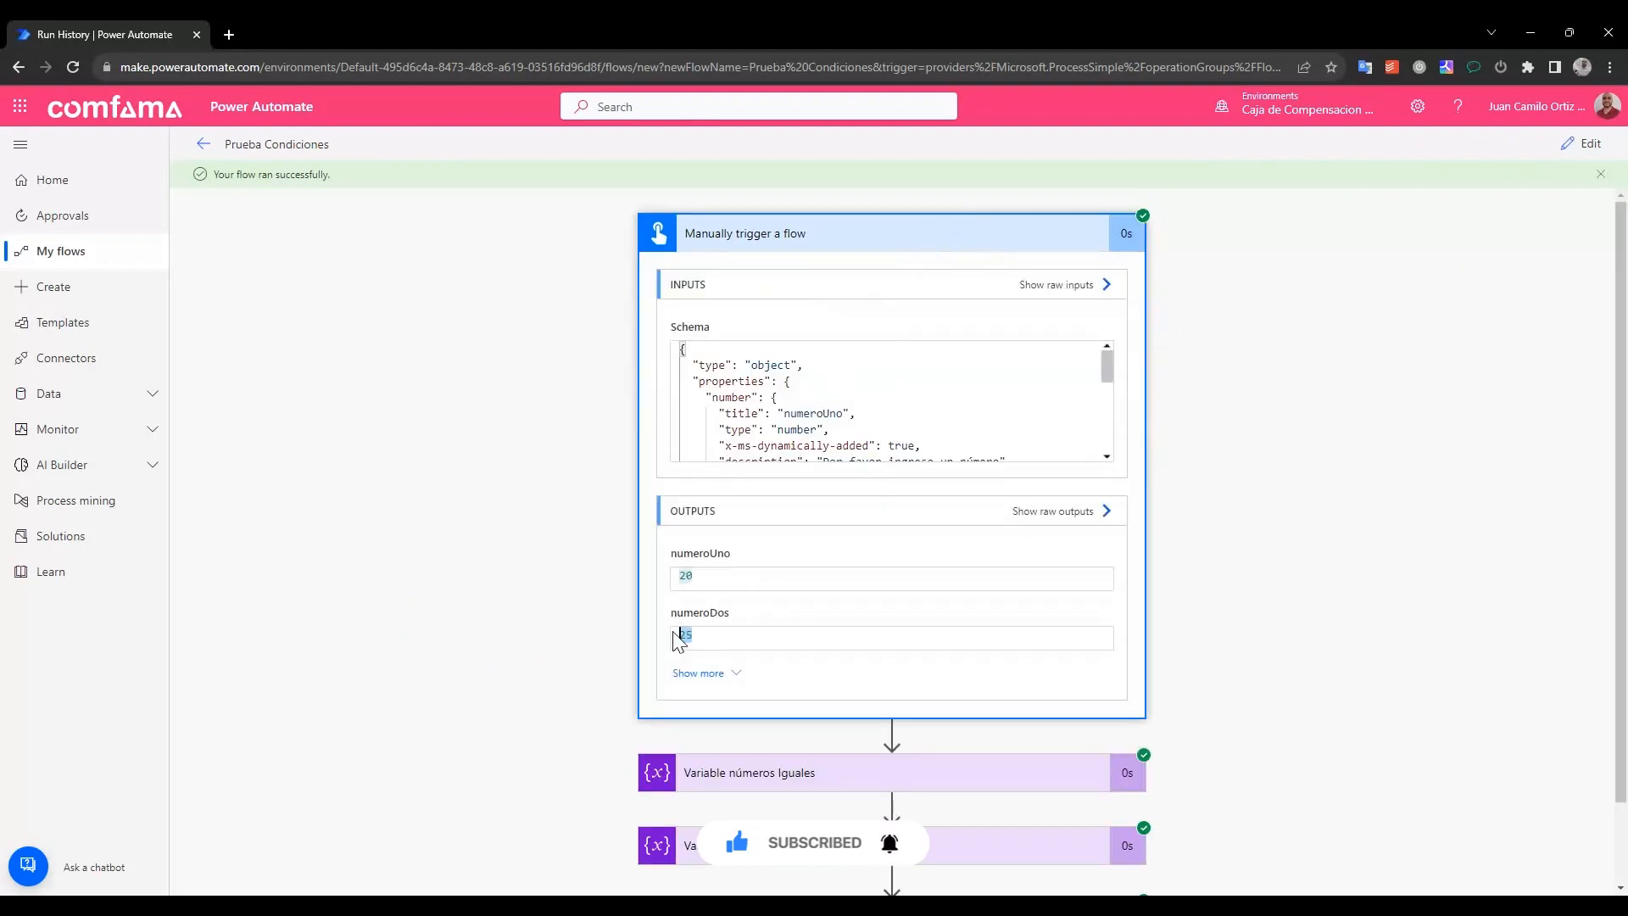
click(914, 223)
Inspect the run inputs of the "Variable números Iguales" and "Variable números Diferentes" actions
click(867, 324)
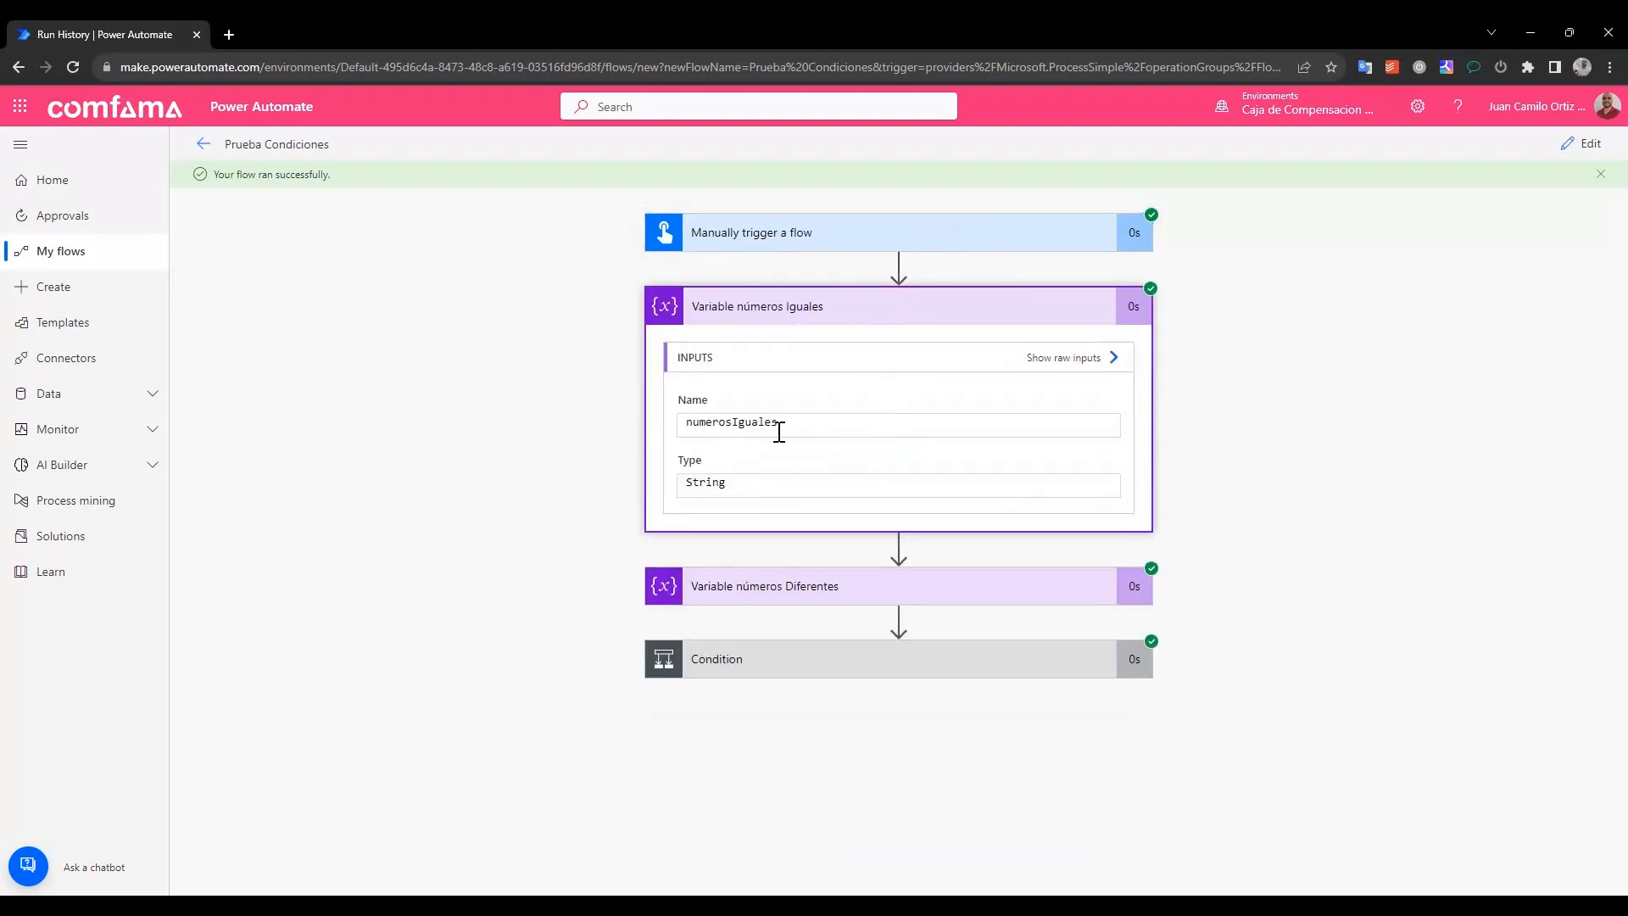
drag(777, 423, 681, 423)
click(858, 320)
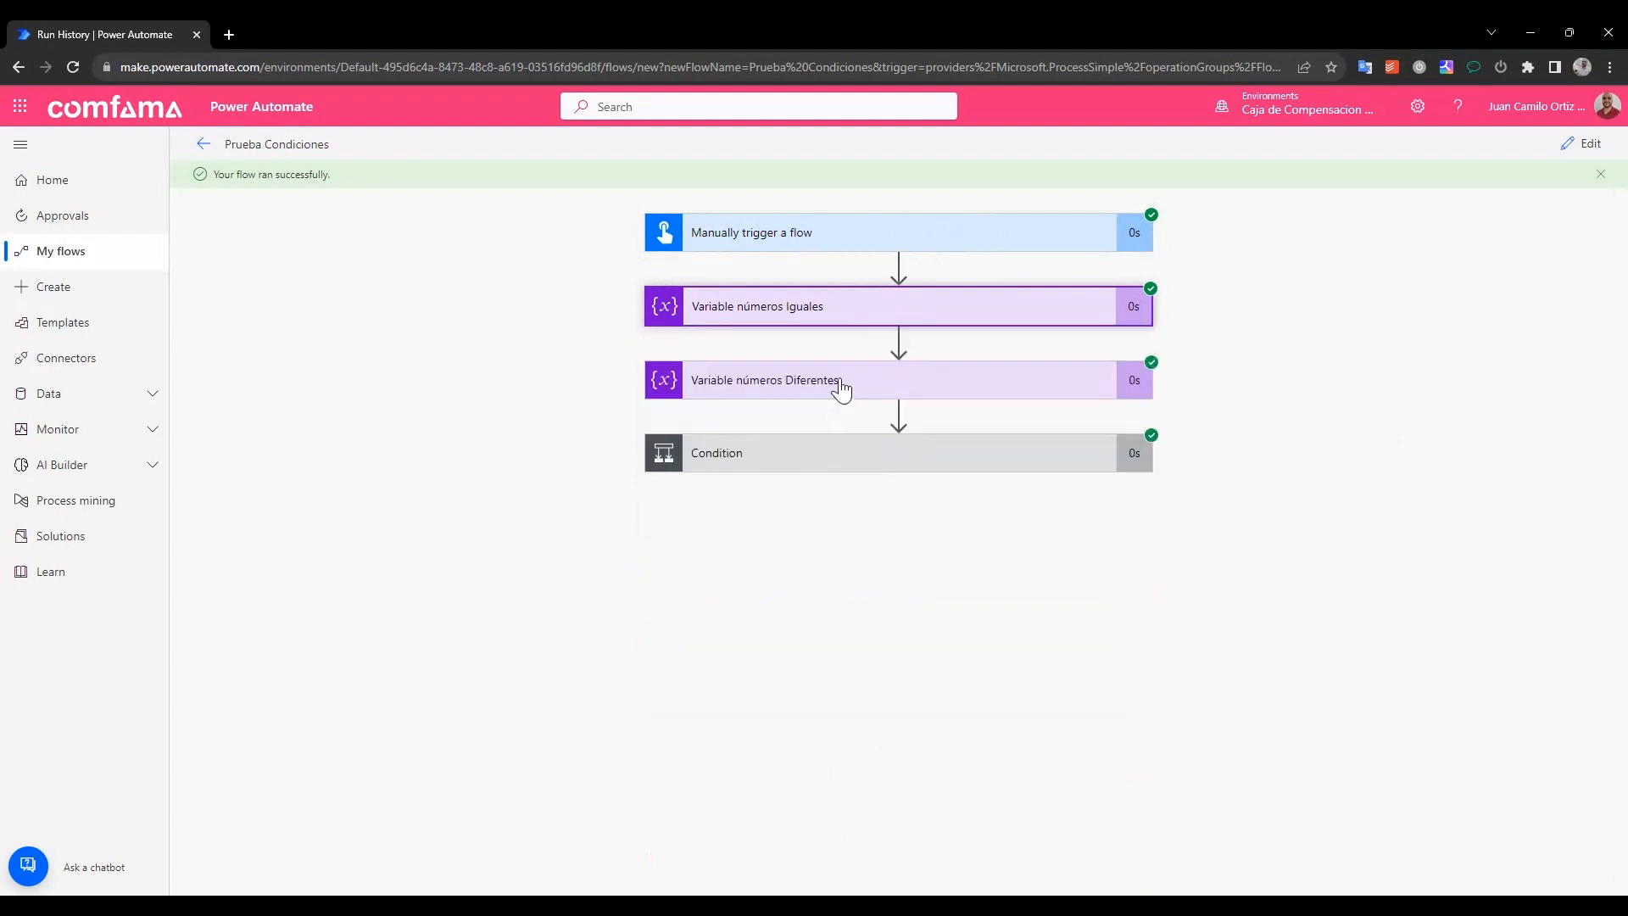
click(836, 389)
double_click(769, 494)
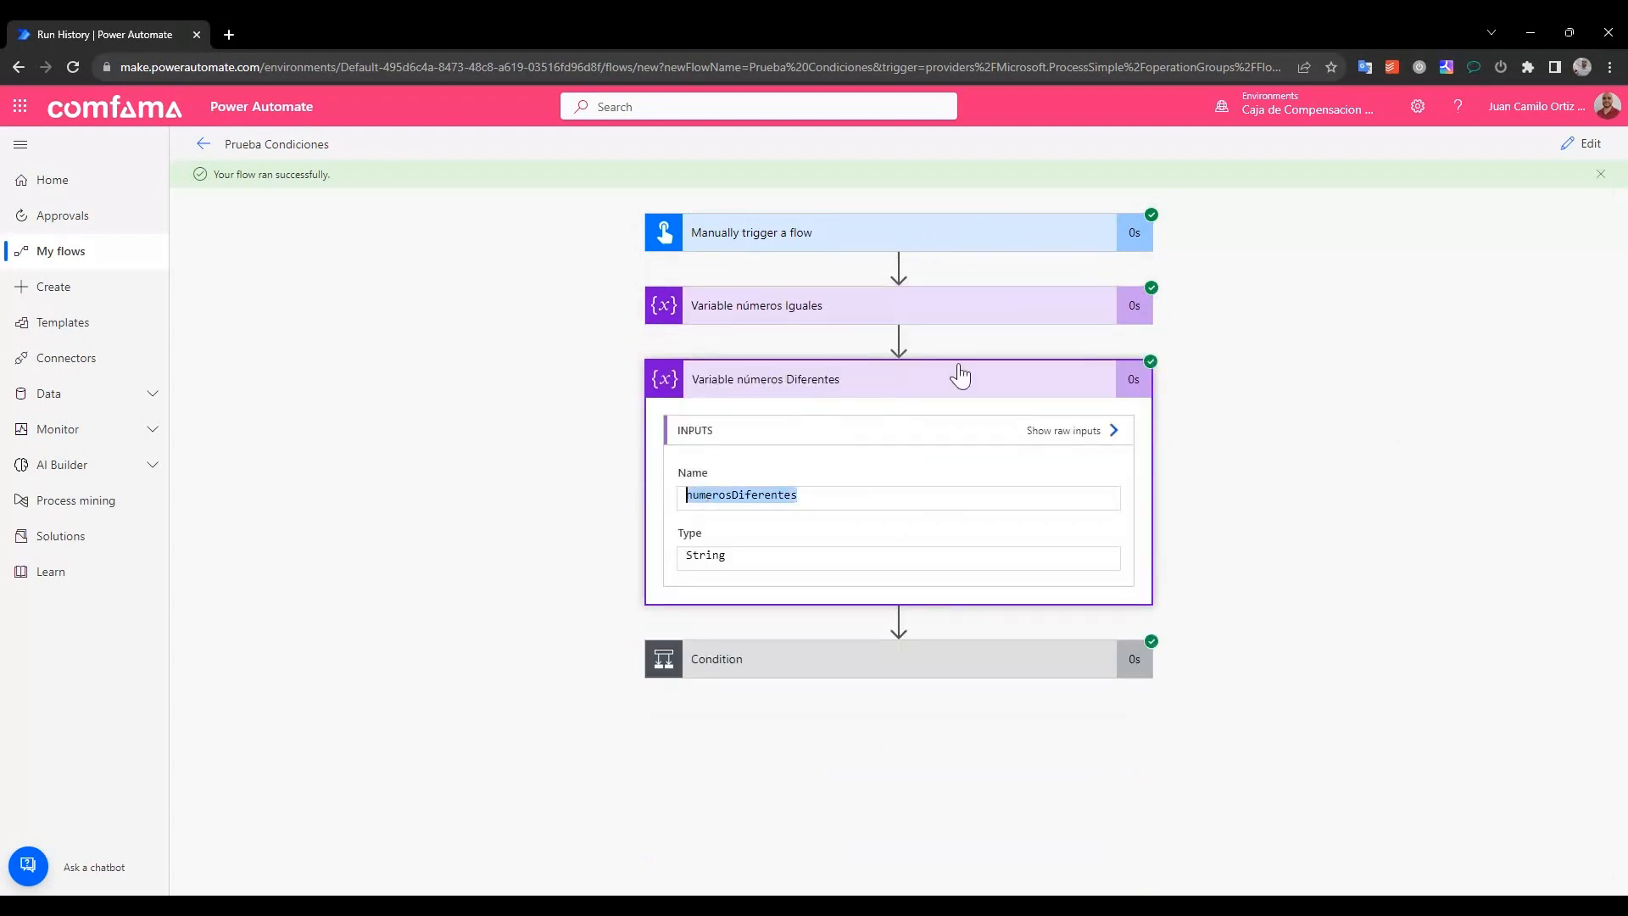
click(959, 376)
Examine the condition's expression result and the output value of the If no branch's "Asignación números diferentes" action
click(917, 462)
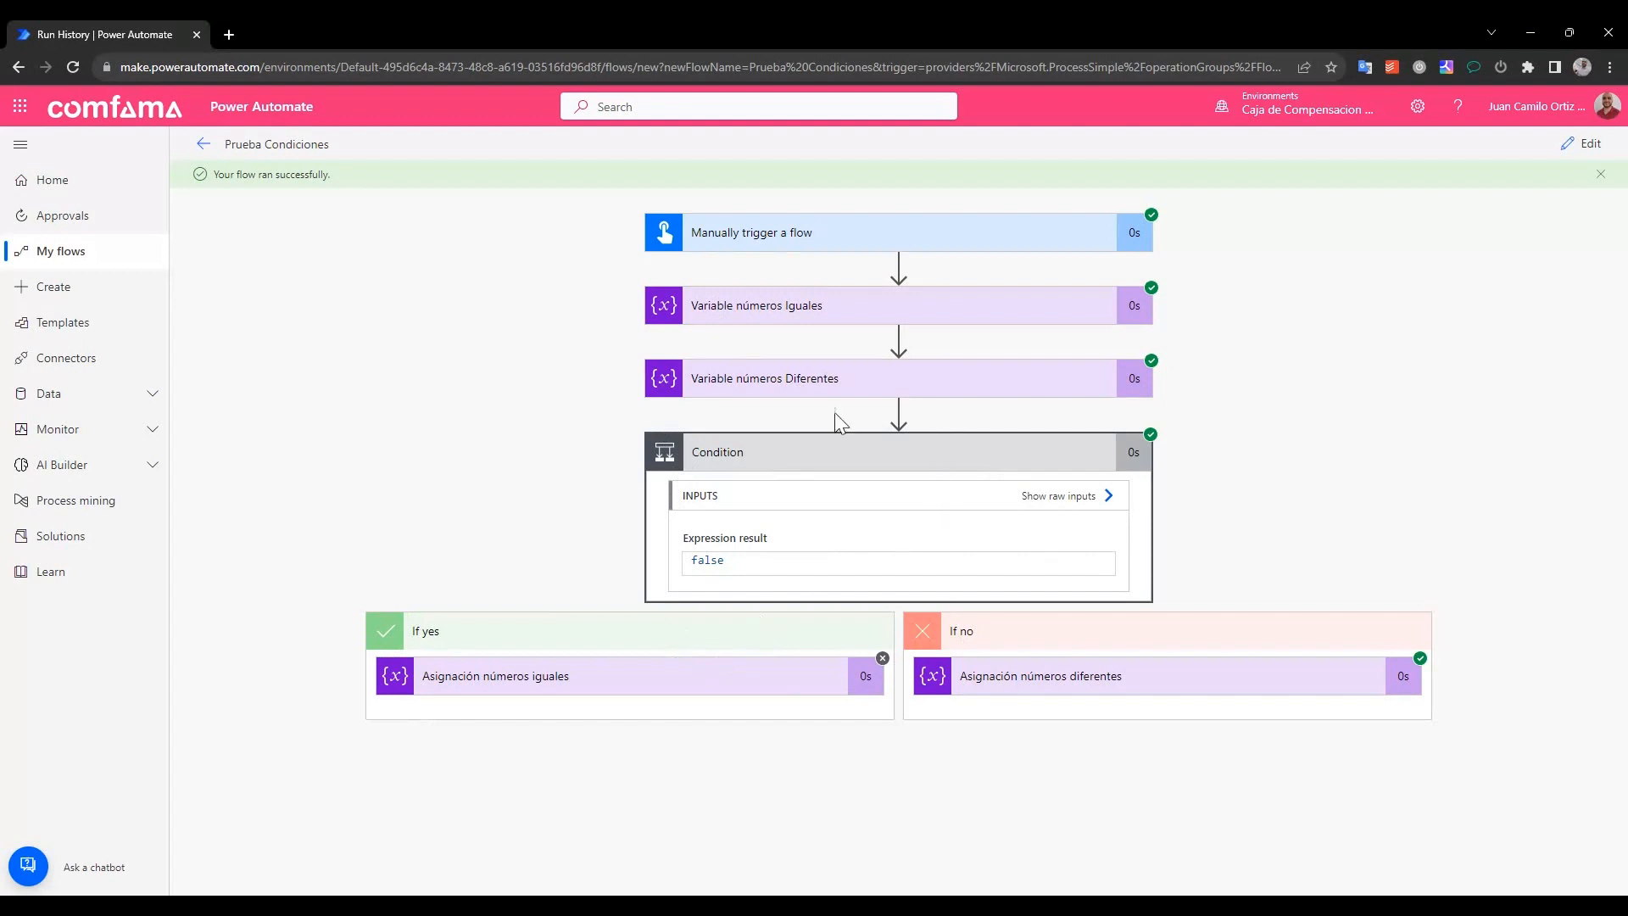
click(1152, 677)
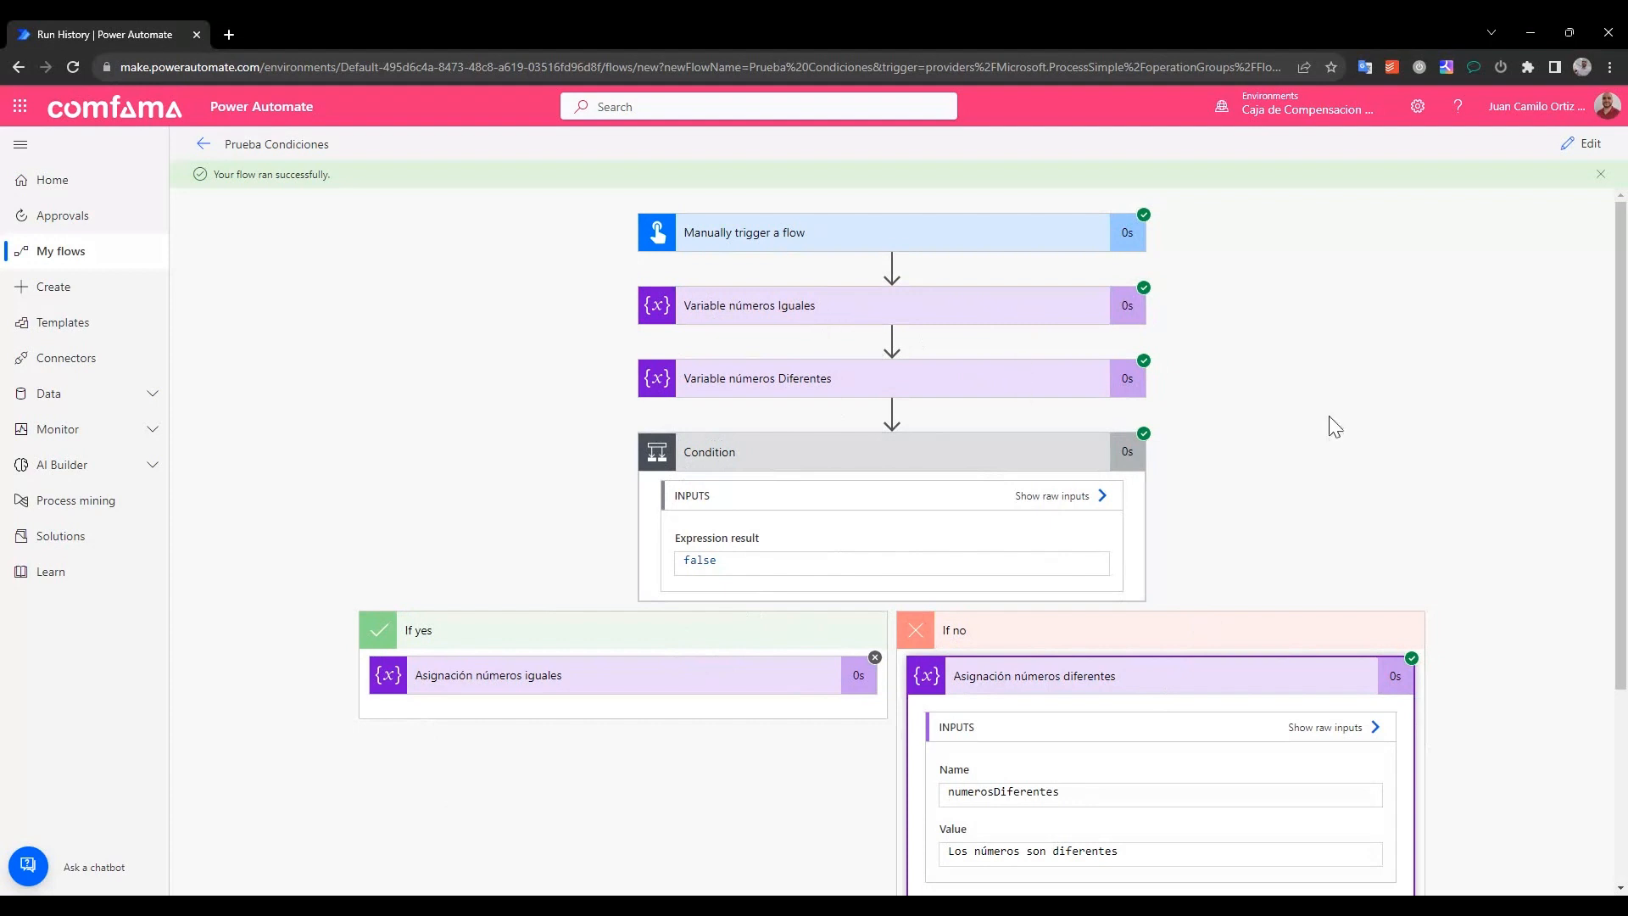
scroll(1279, 520, down, 3)
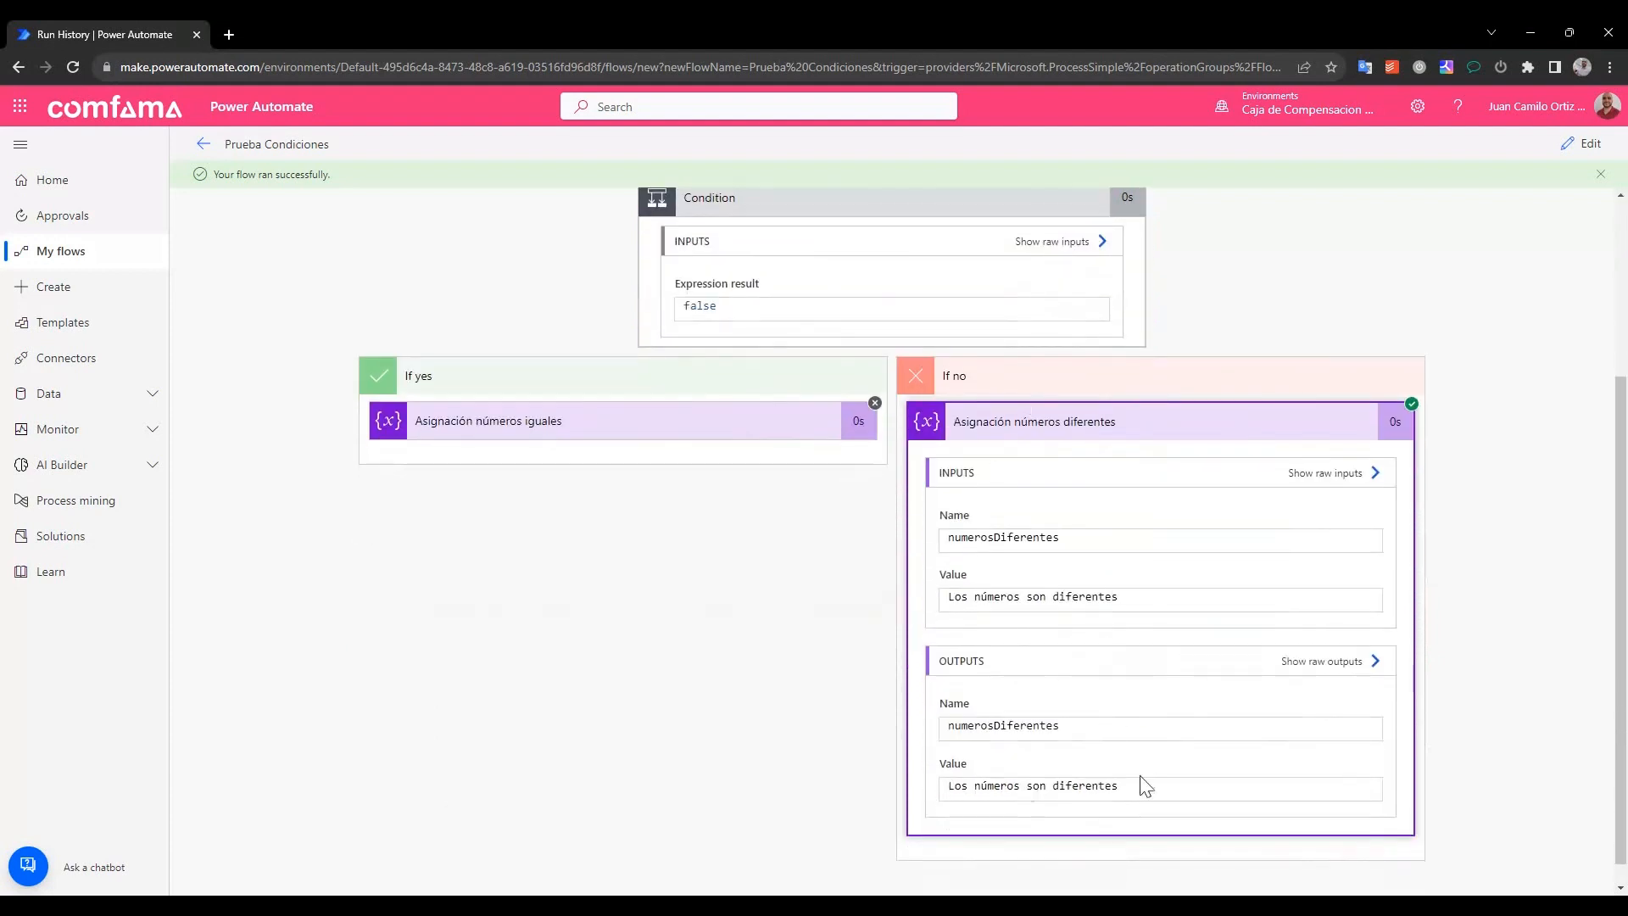
drag(1117, 787, 946, 788)
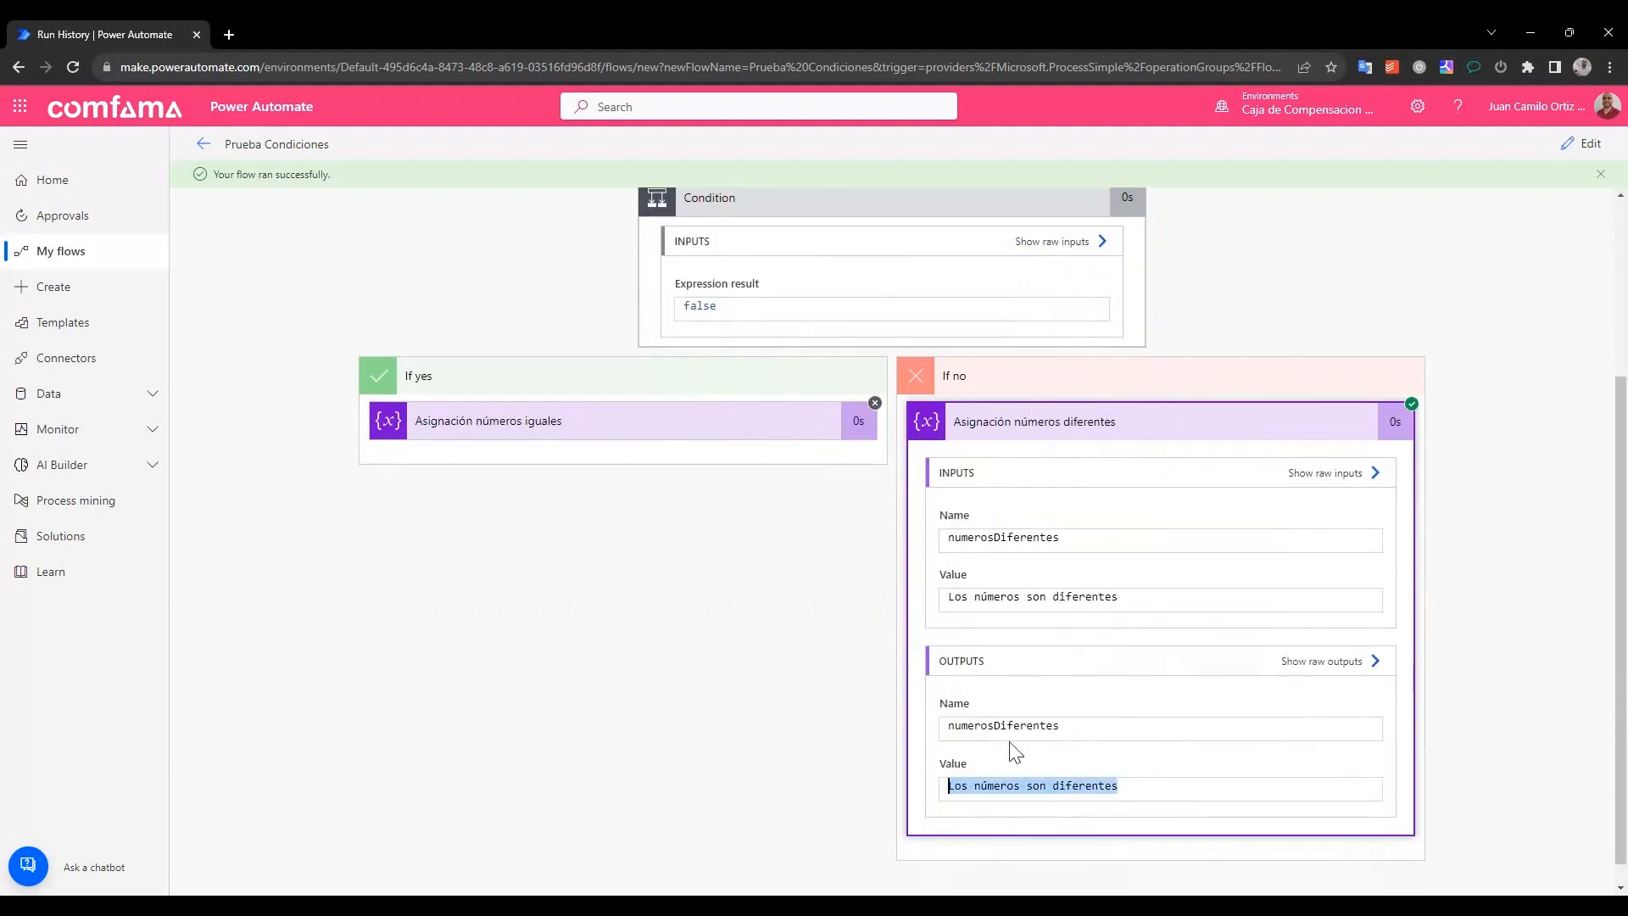
Return the flow from its run results to edit mode and save it
click(1245, 416)
click(1584, 144)
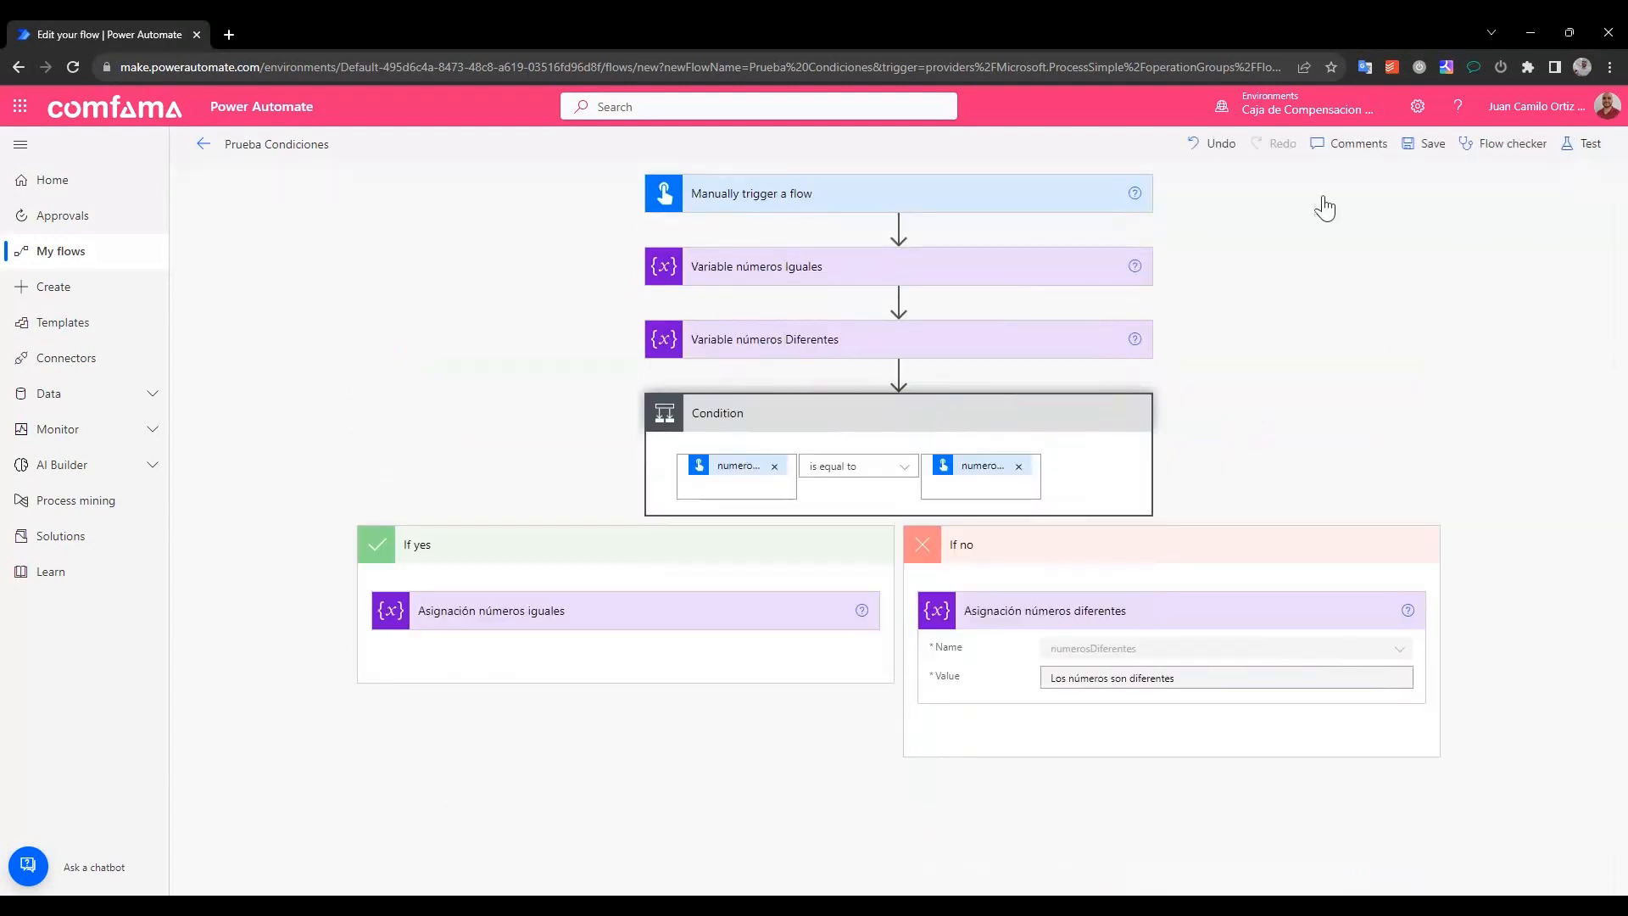
click(1429, 148)
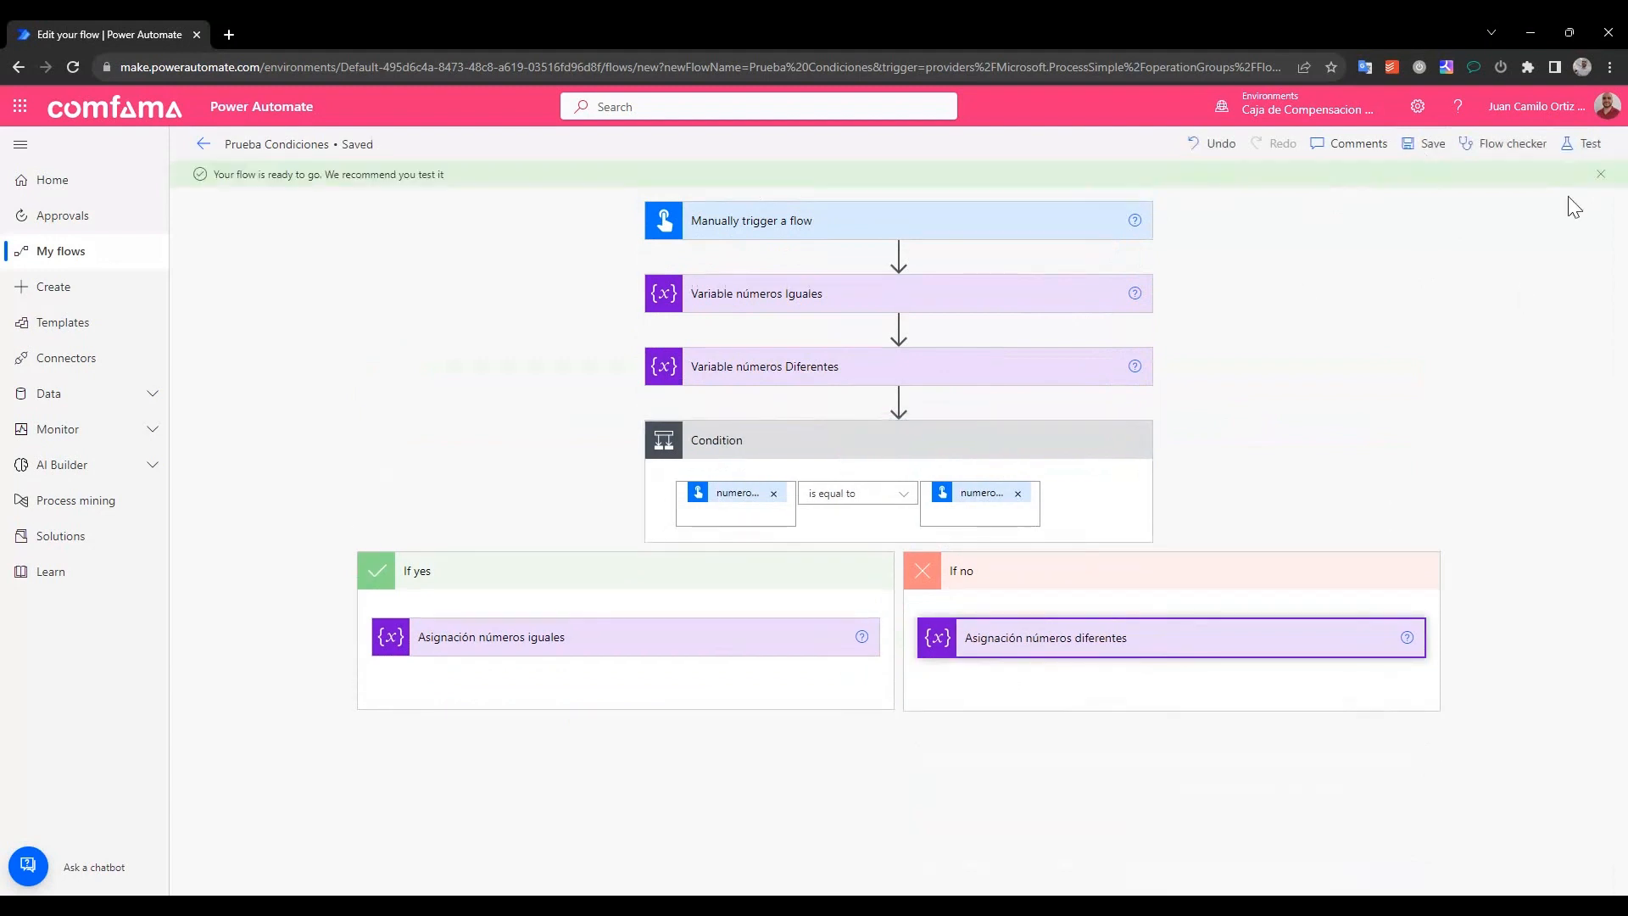
Test the flow manually with both numeroUno and numeroDos set to 10
click(1586, 146)
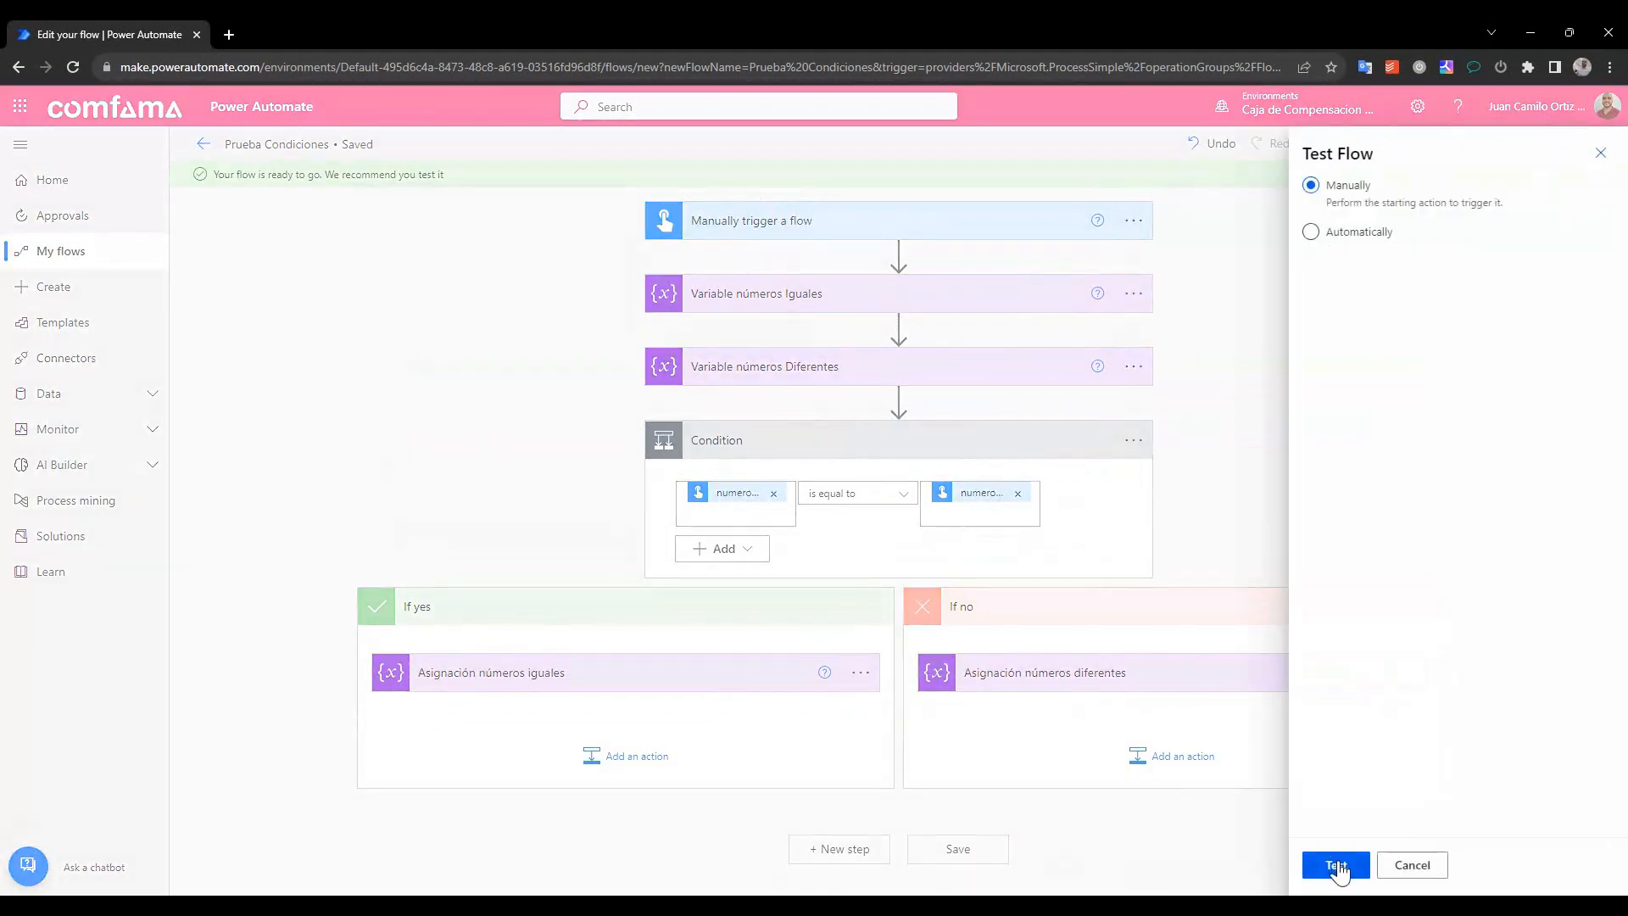
click(1338, 867)
click(1395, 264)
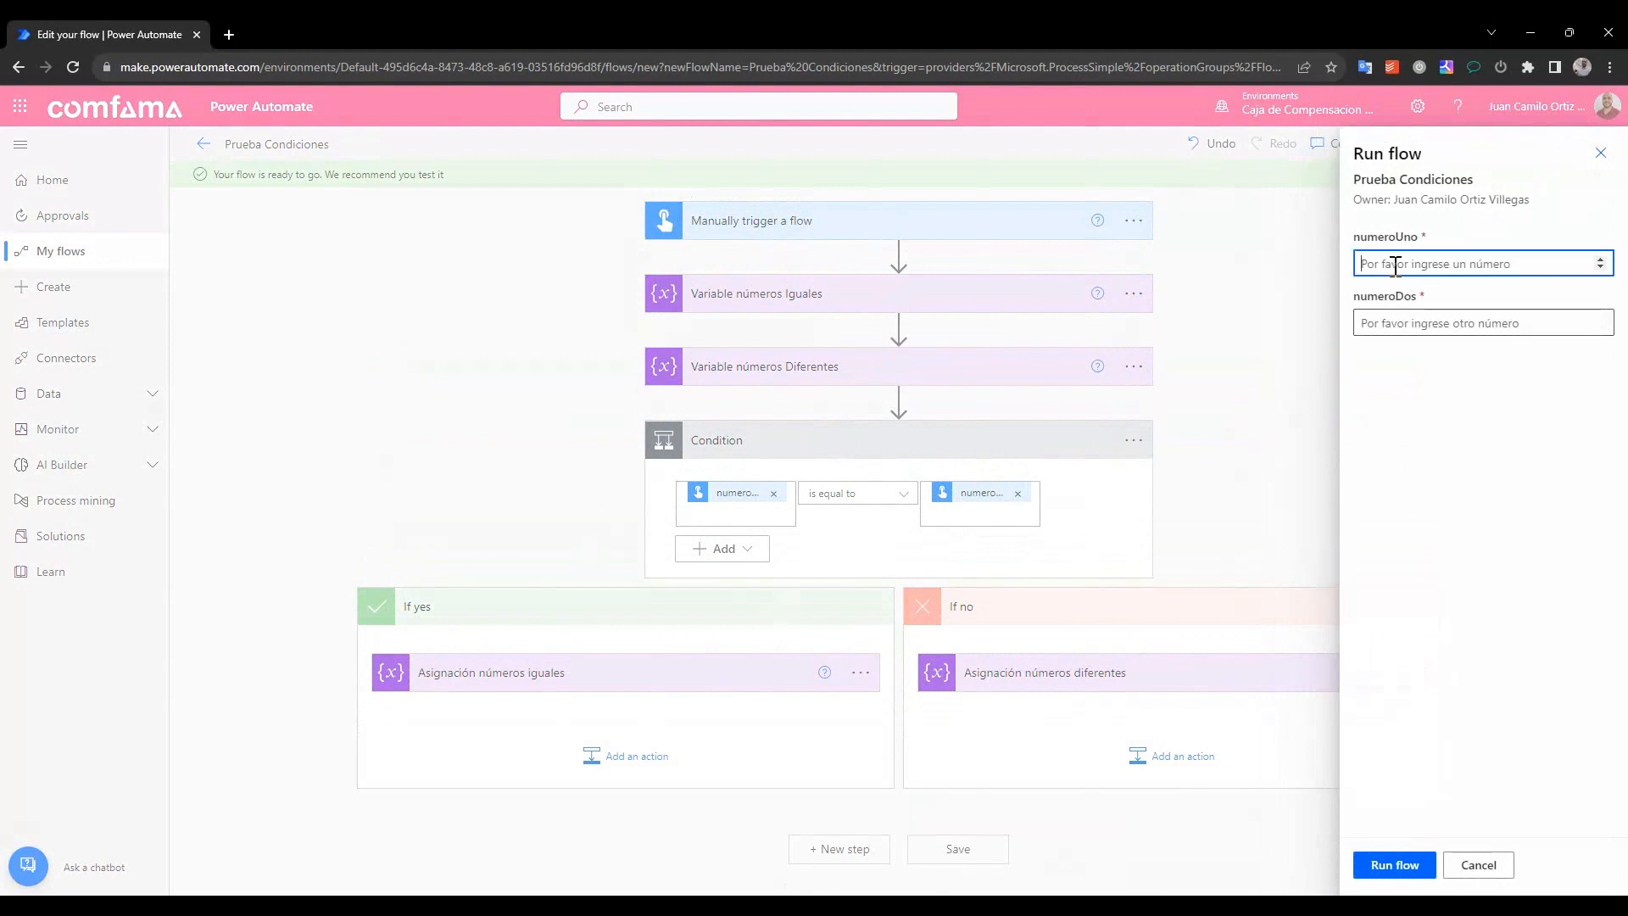
text(10)
click(1488, 332)
text(10)
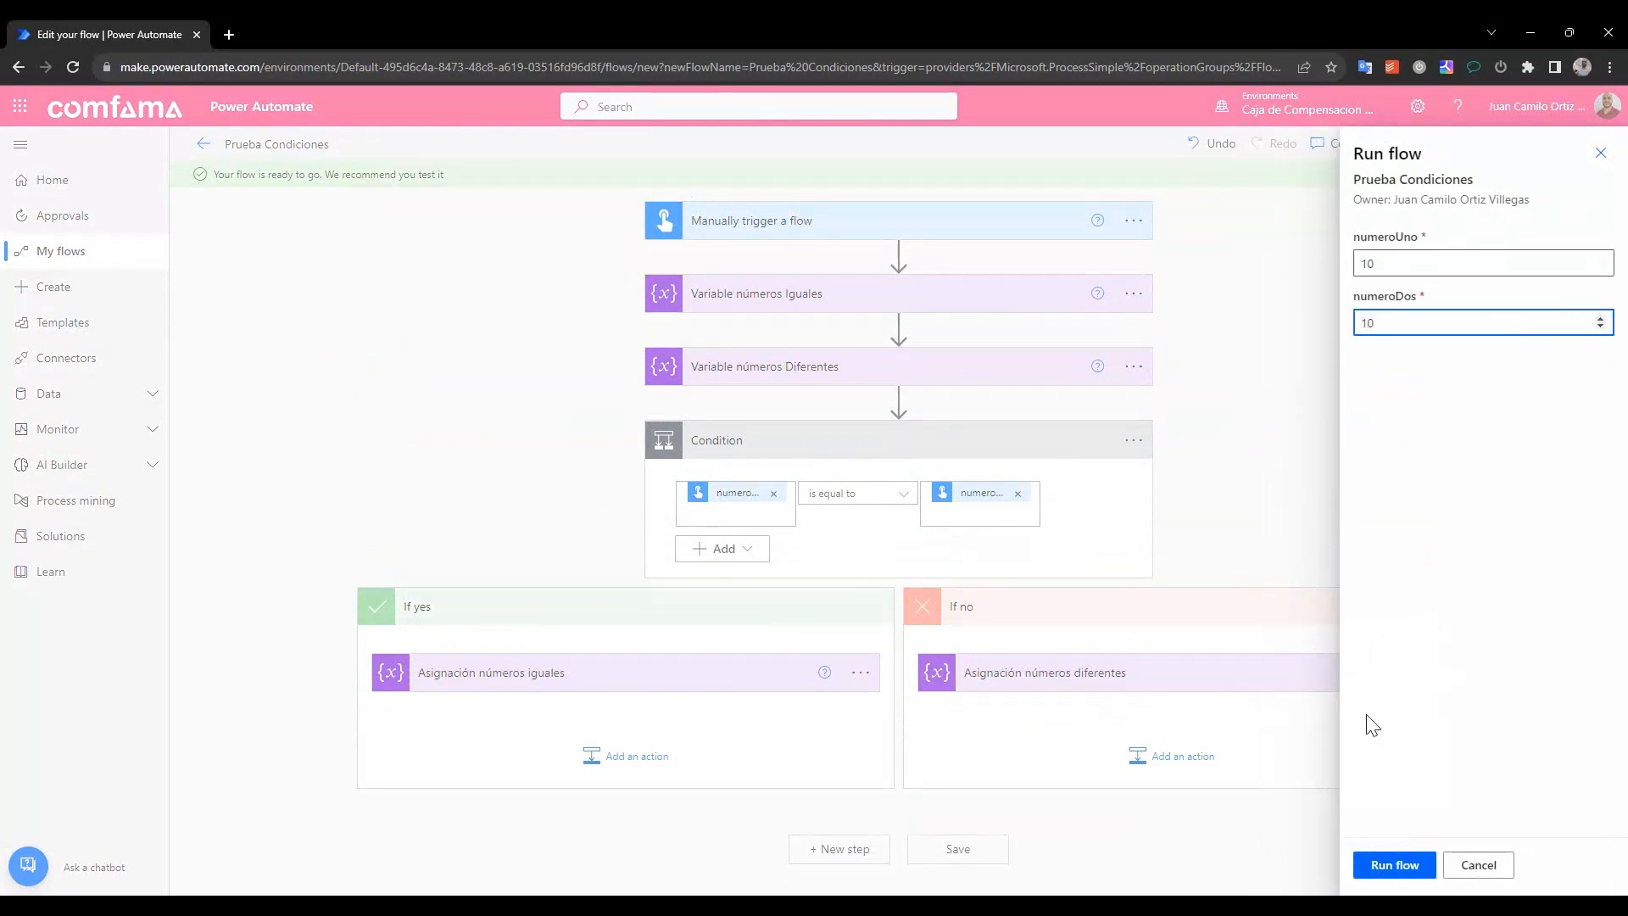
click(1376, 865)
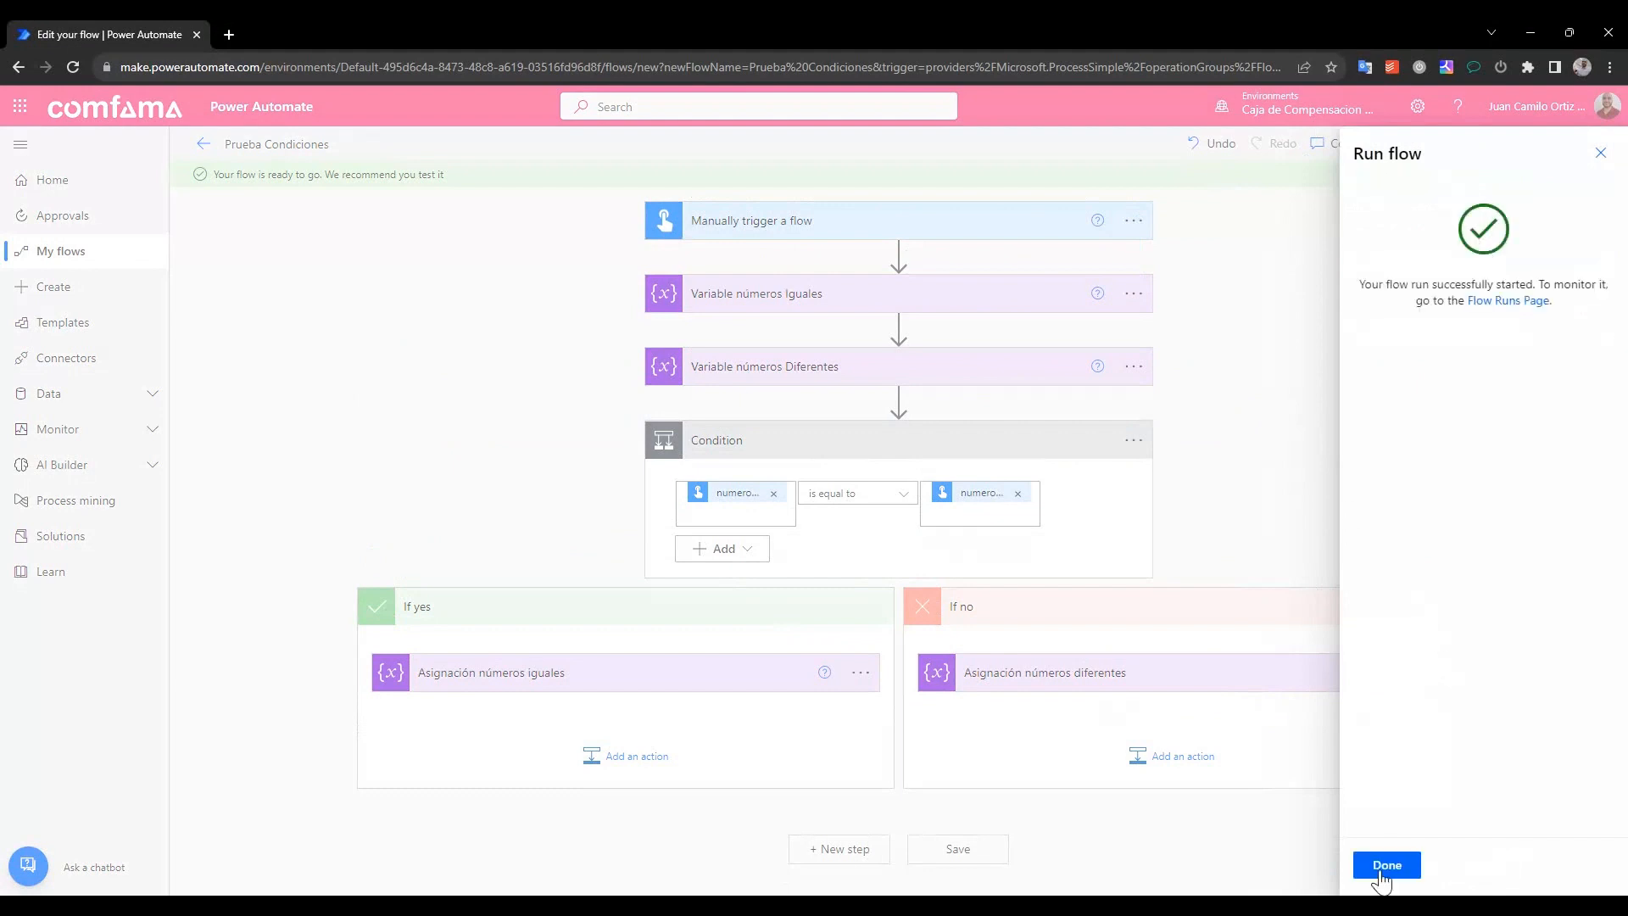
click(1384, 865)
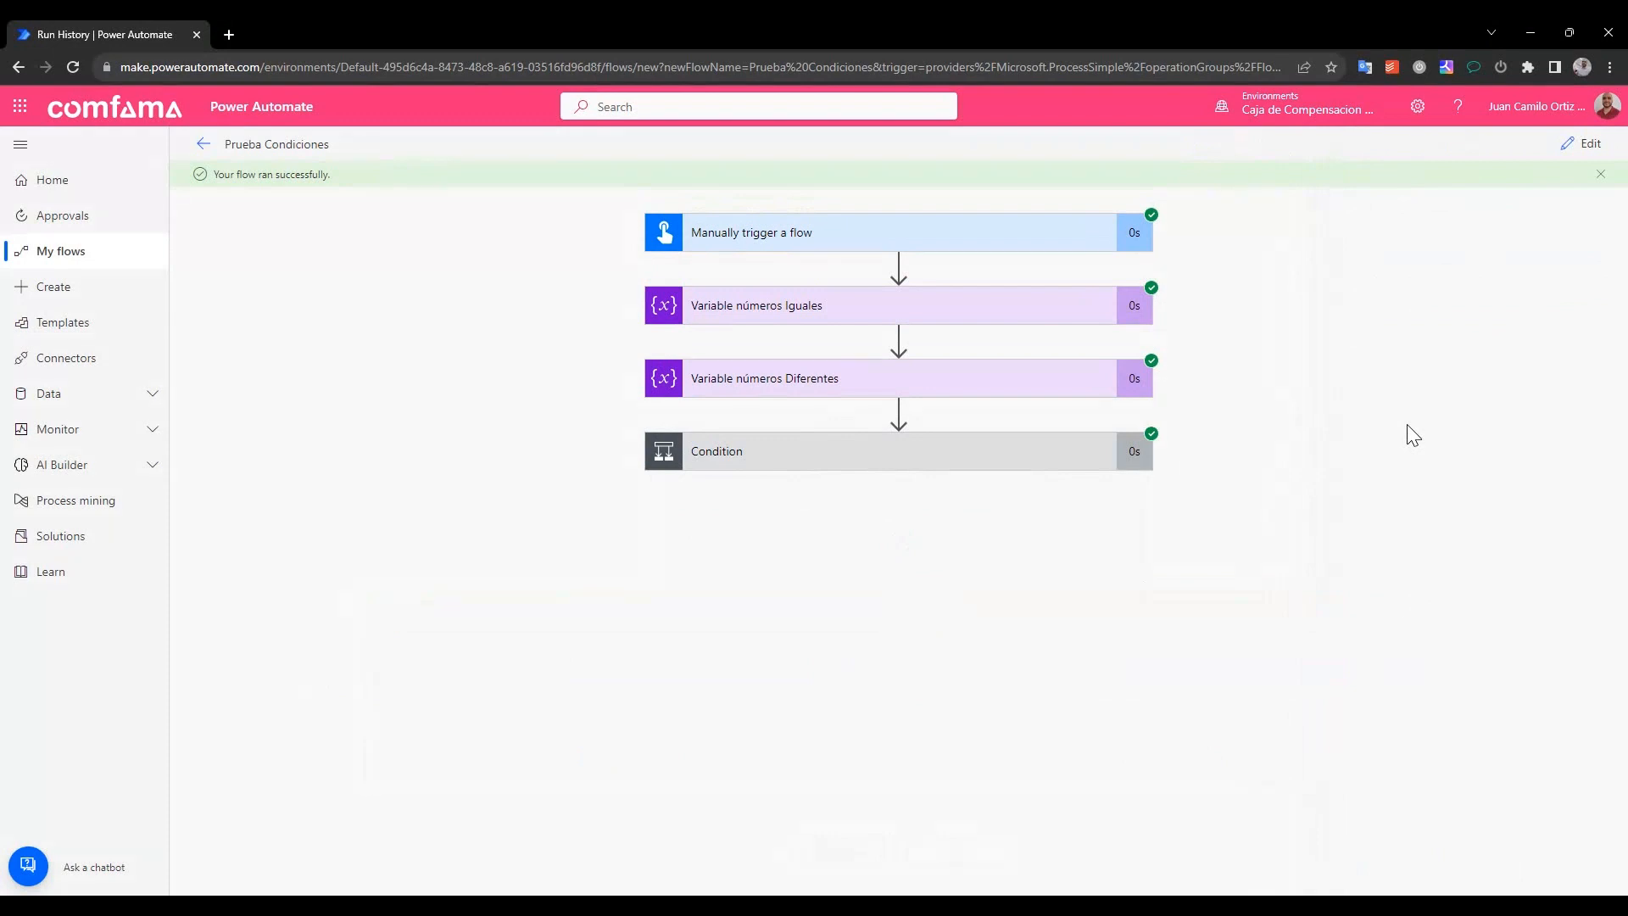
Check the numeroUno and numeroDos outputs of the manual trigger in the new run
click(901, 242)
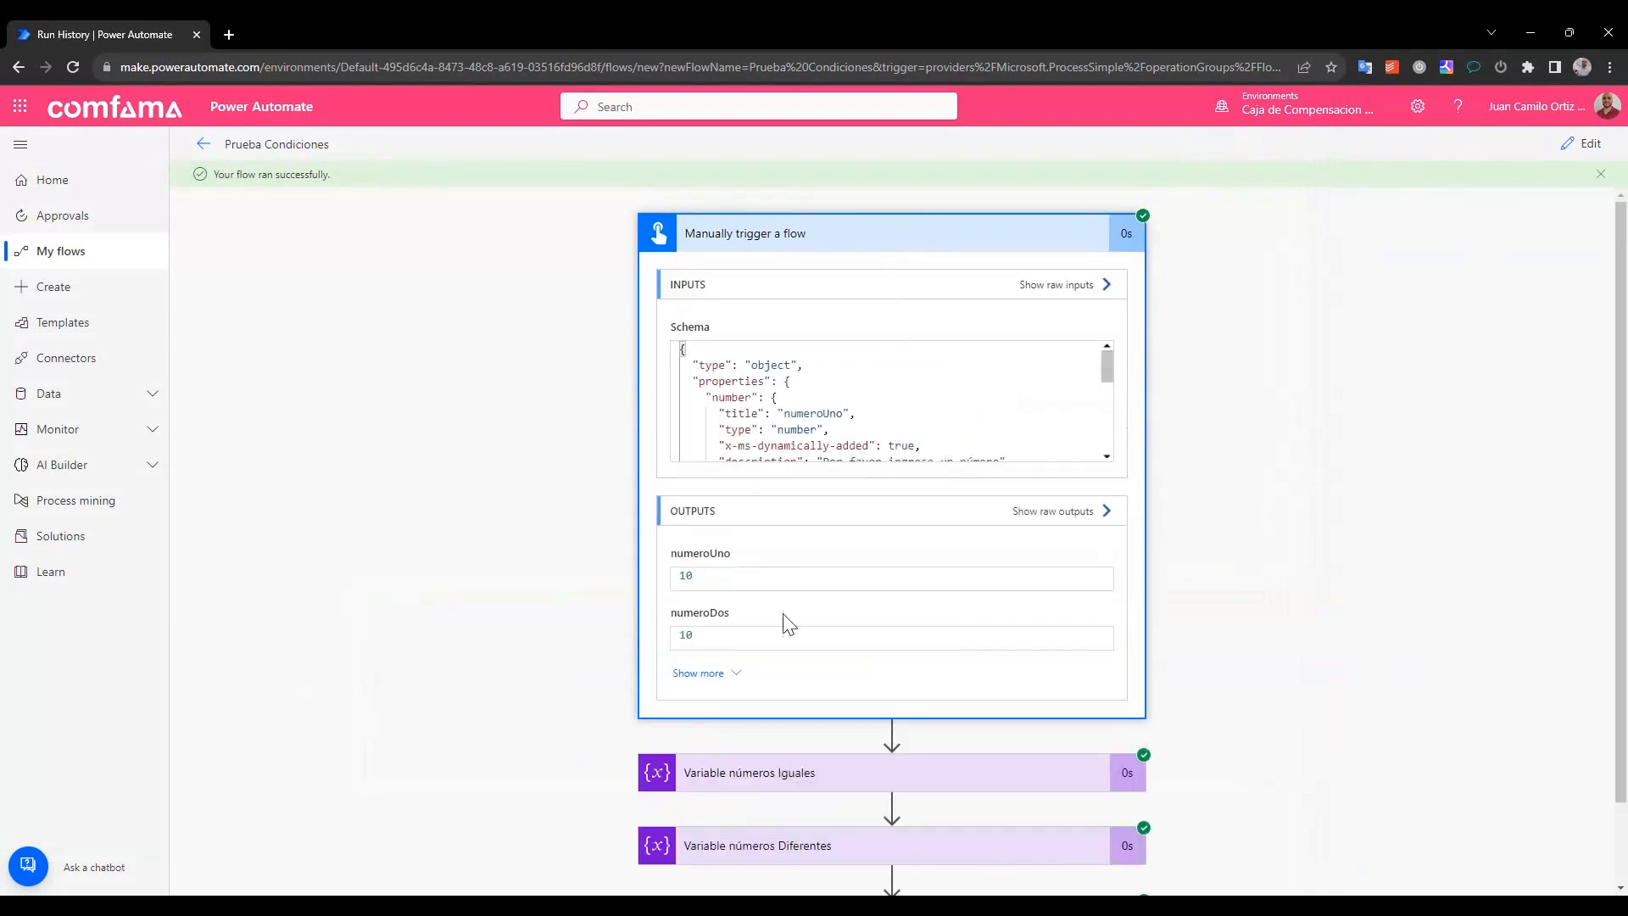
double_click(726, 633)
click(841, 244)
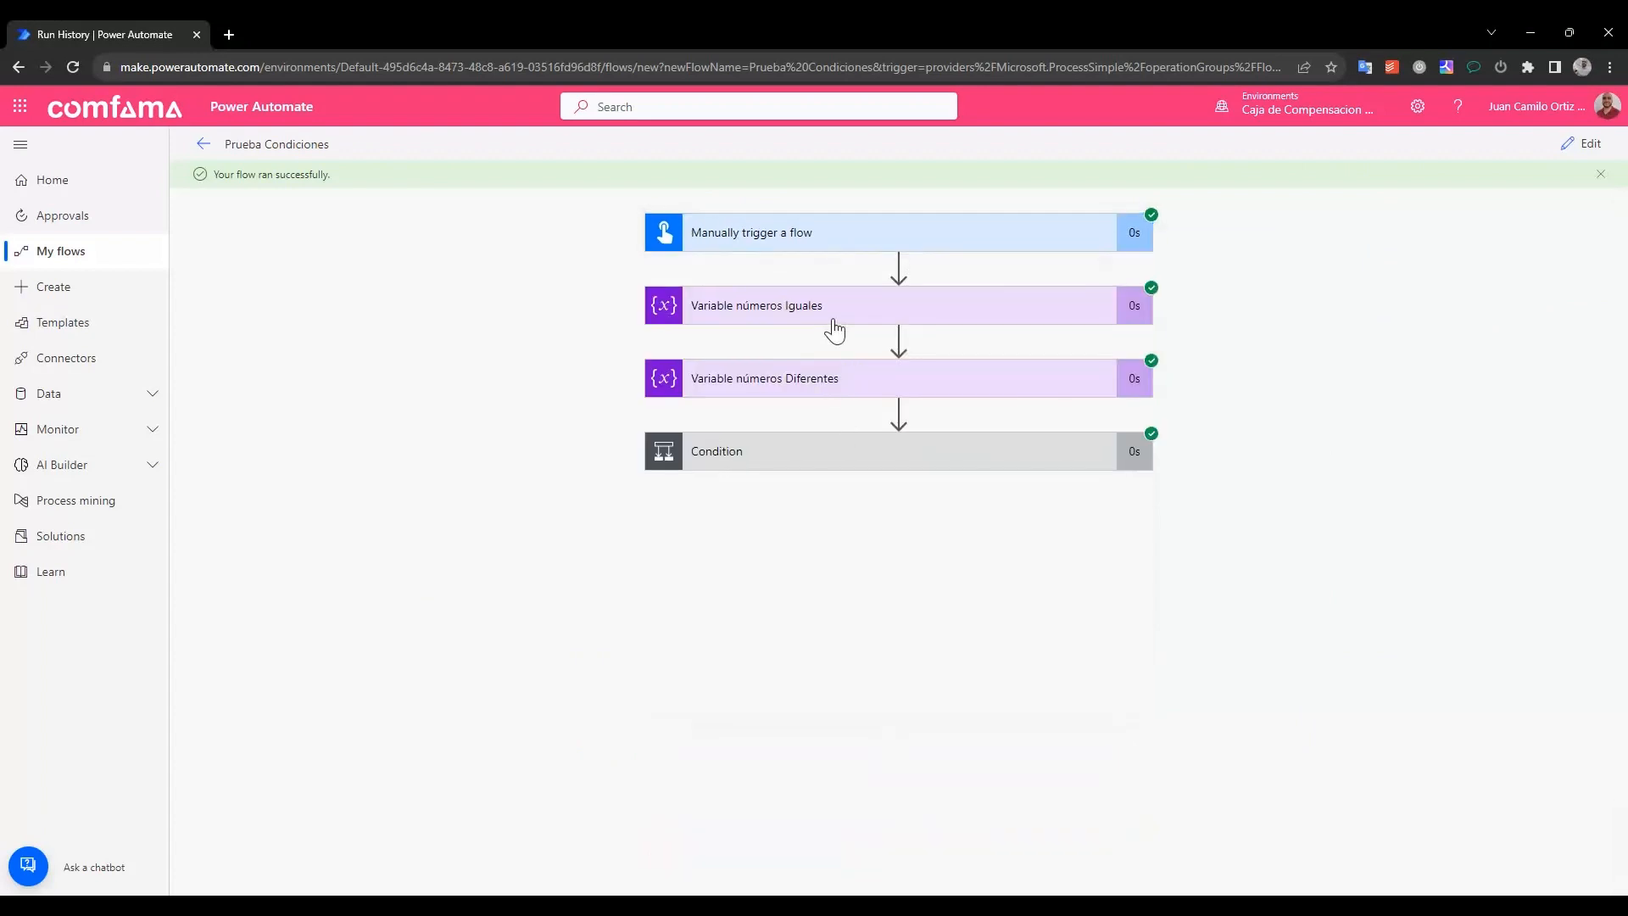
Inspect the variable names in the run inputs of "Variable números Iguales" and "Variable números Diferentes"
click(834, 327)
click(848, 593)
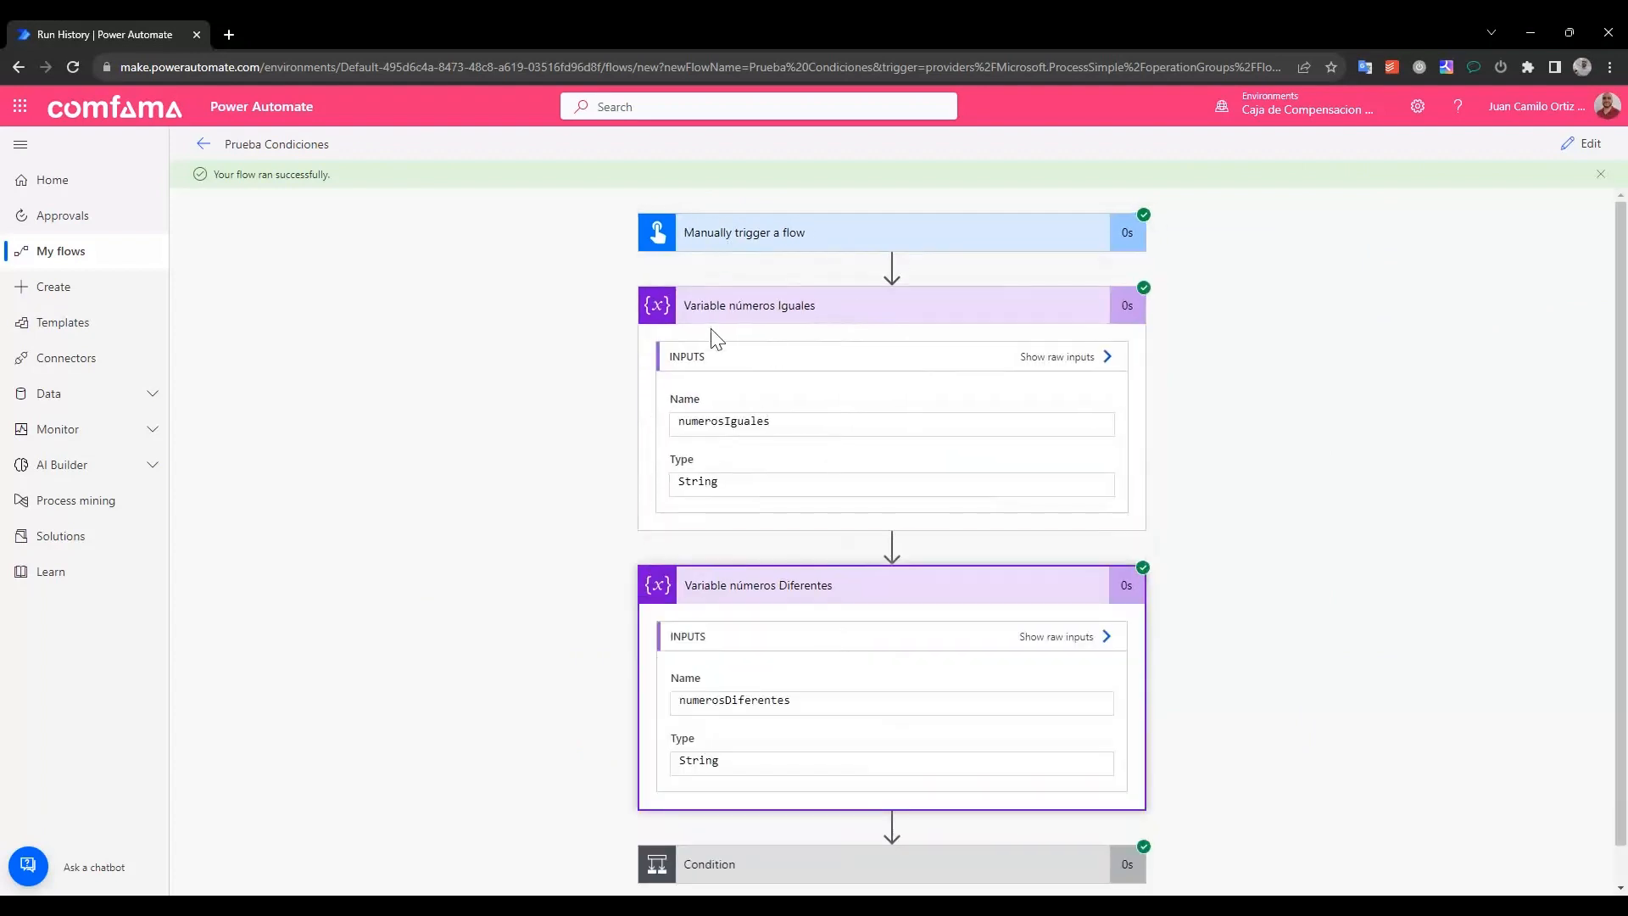
drag(806, 420, 676, 421)
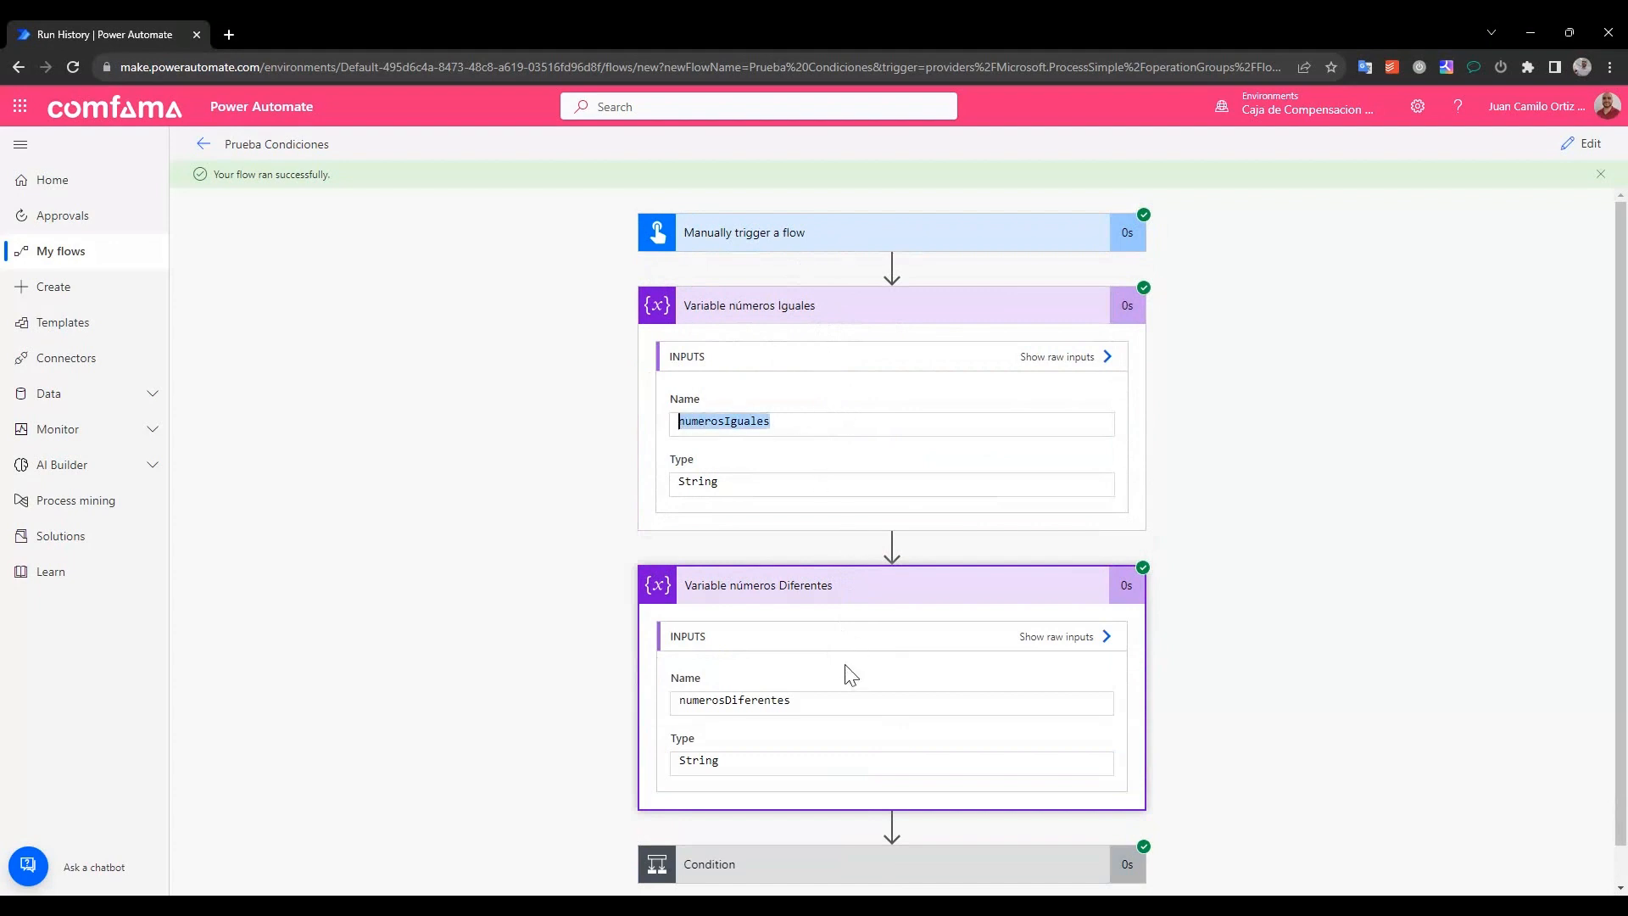
drag(781, 701, 670, 701)
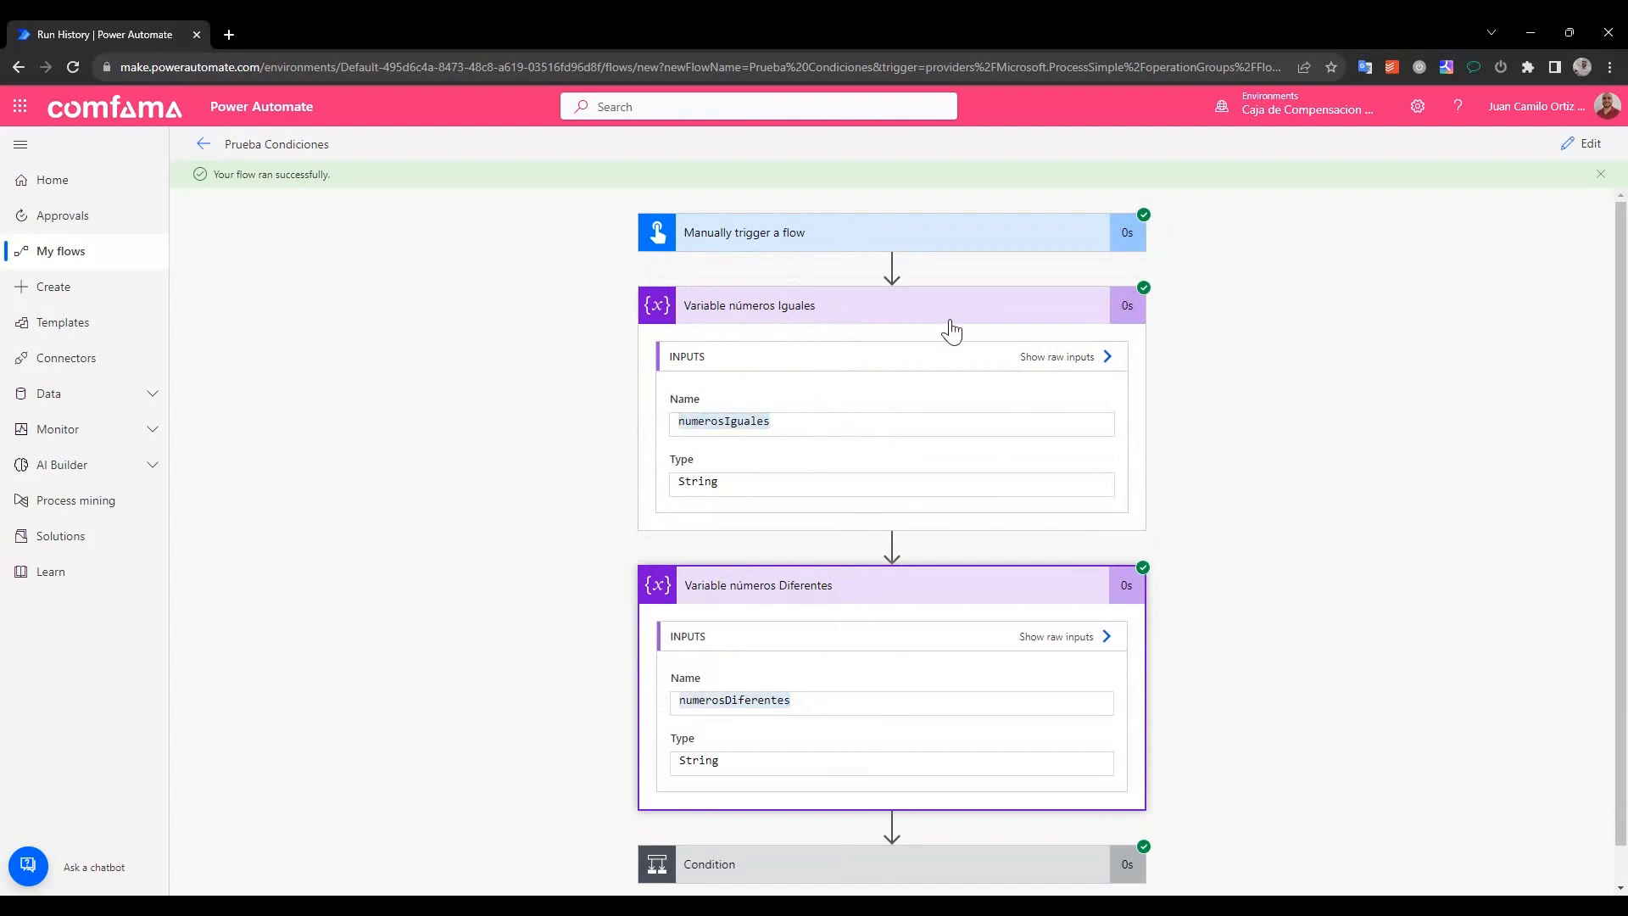
click(950, 322)
click(951, 383)
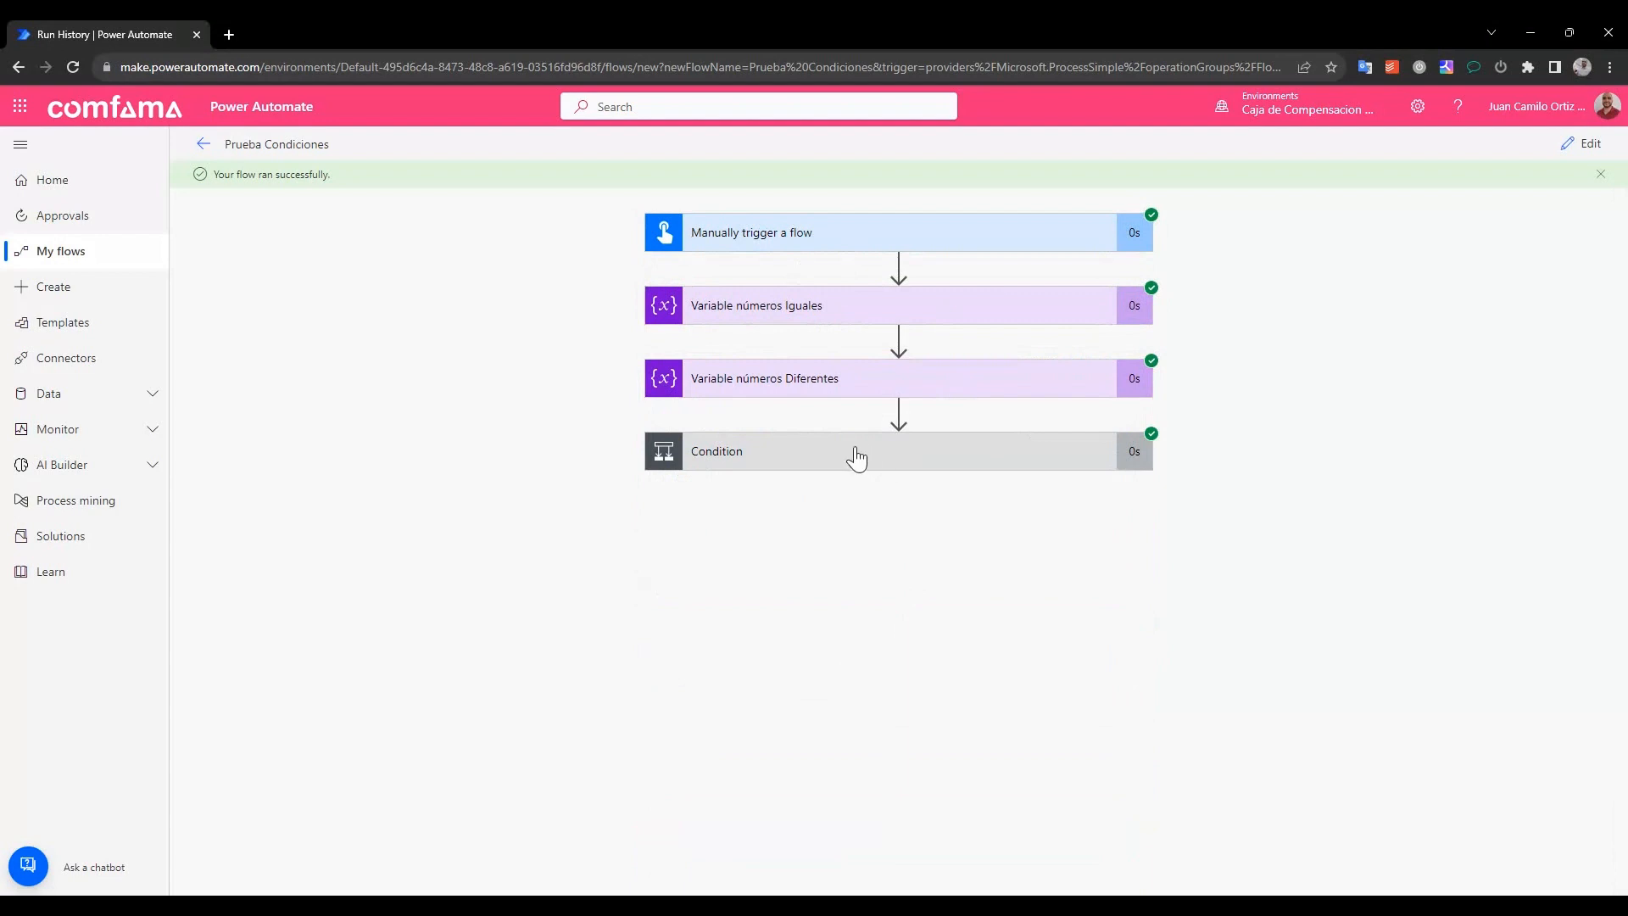
Examine the condition's expression result and the output value of the If yes branch's "Asignación números iguales" action
click(856, 458)
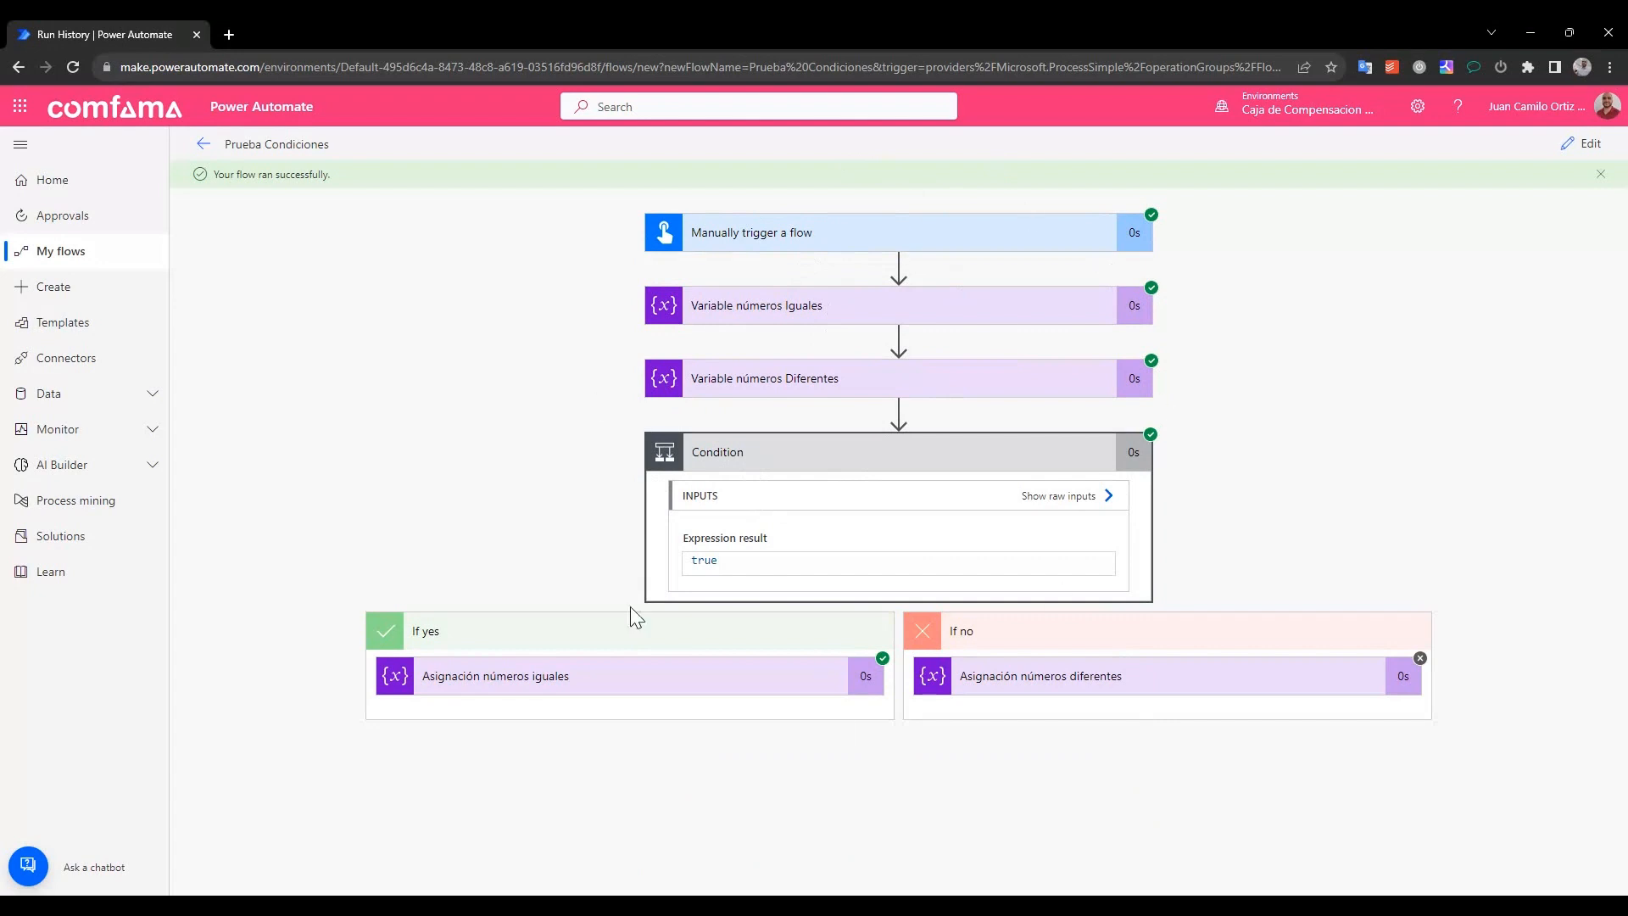
click(654, 678)
scroll(508, 508, down, 3)
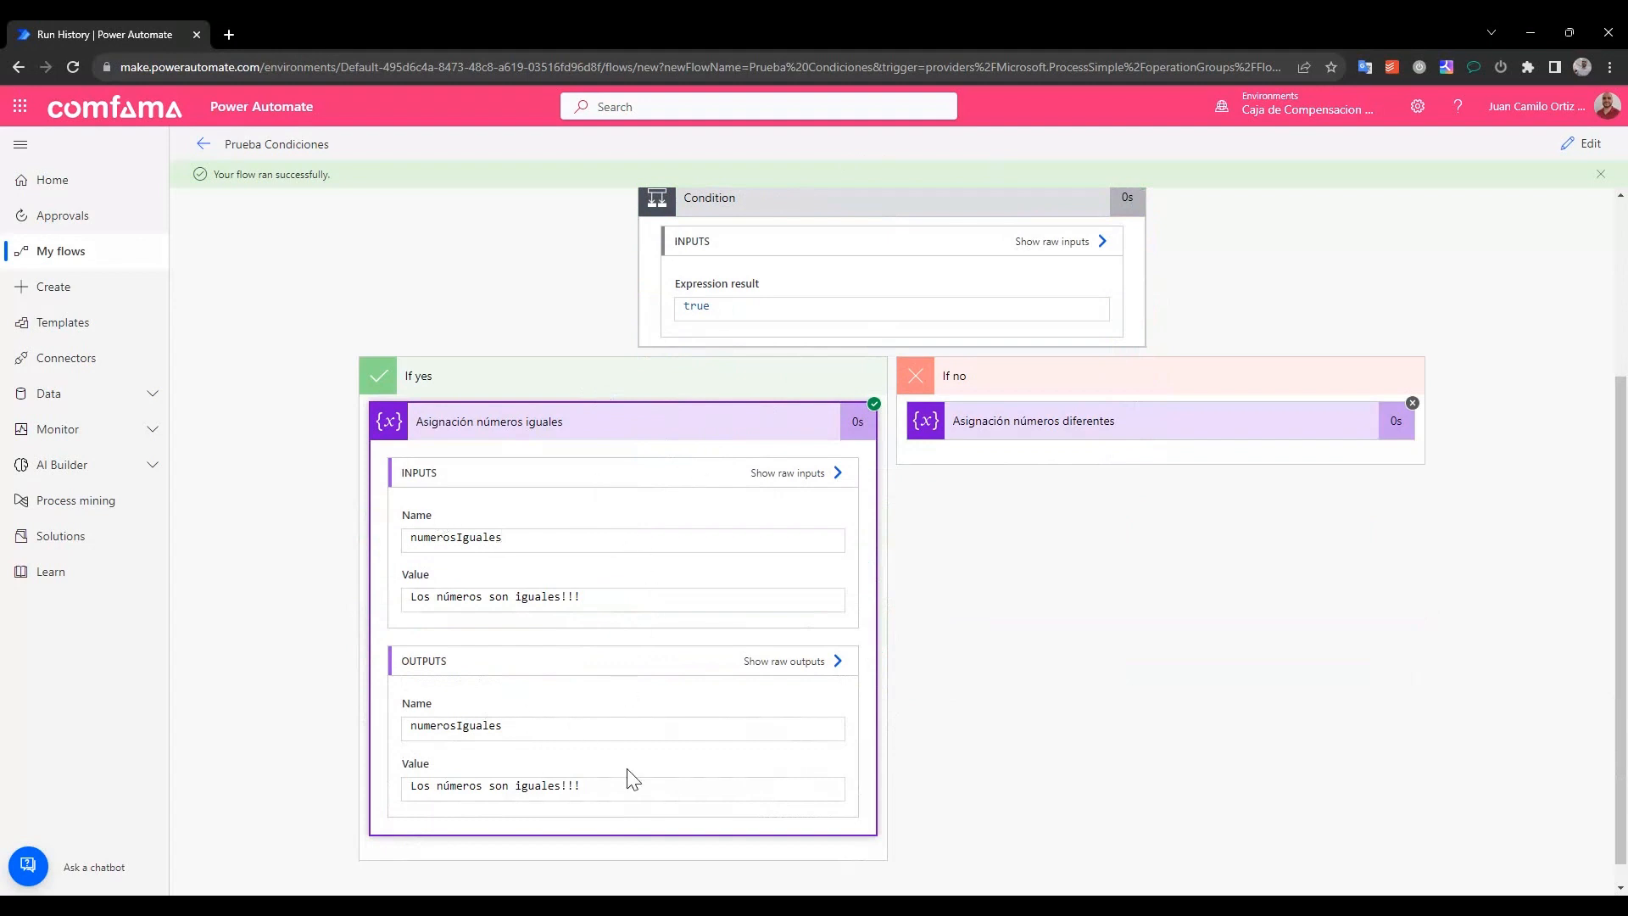
drag(617, 780, 411, 786)
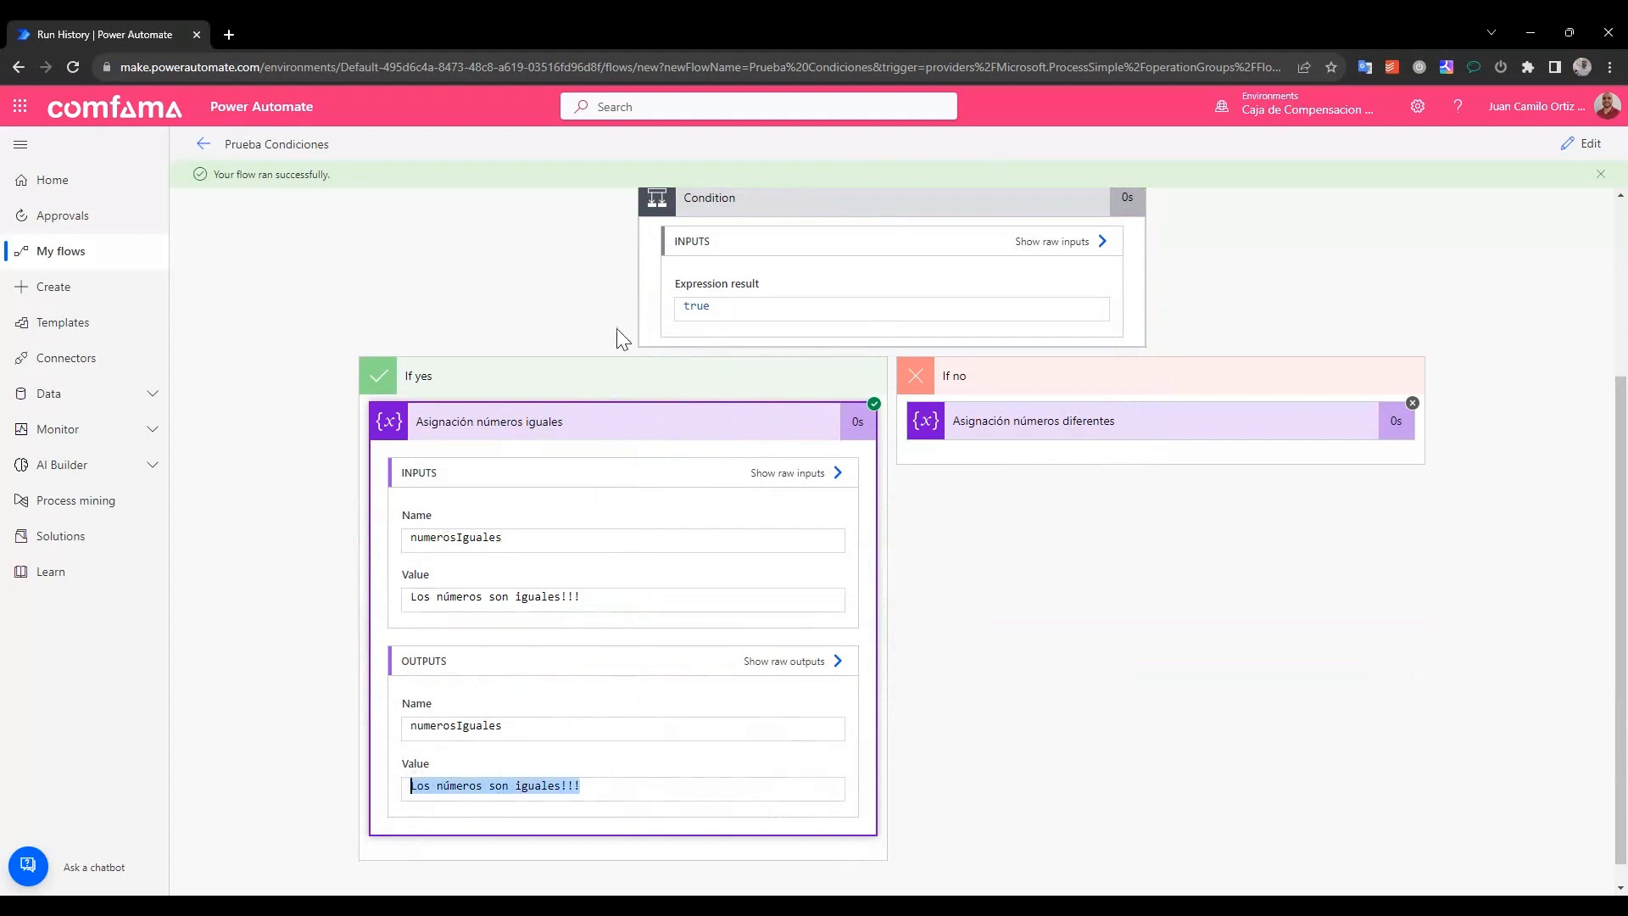
click(698, 430)
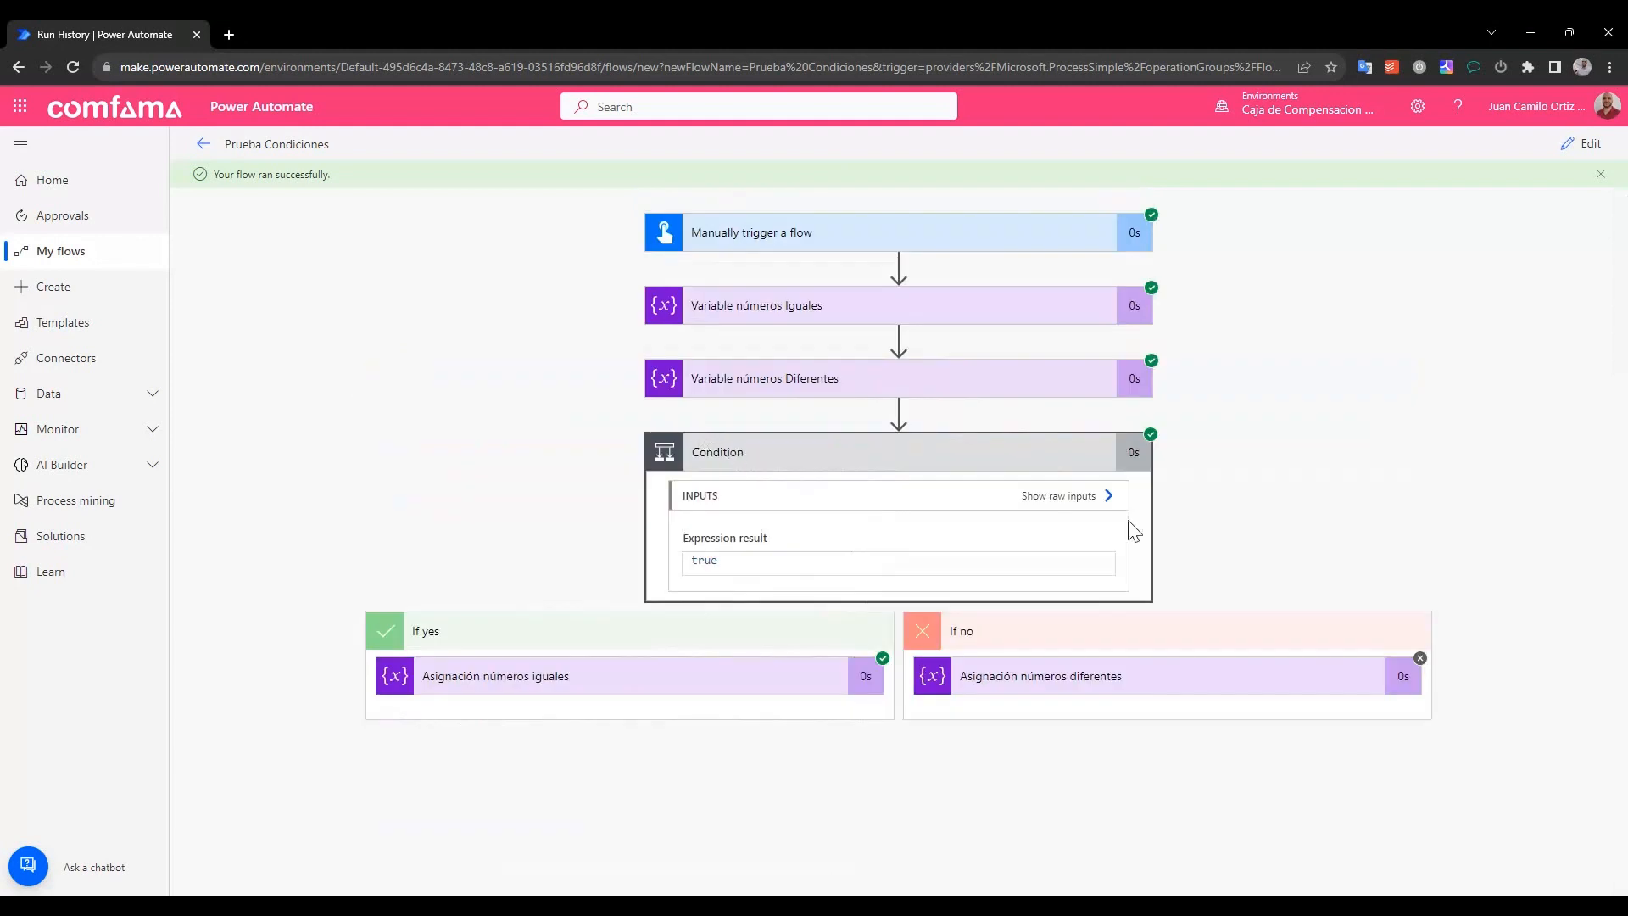